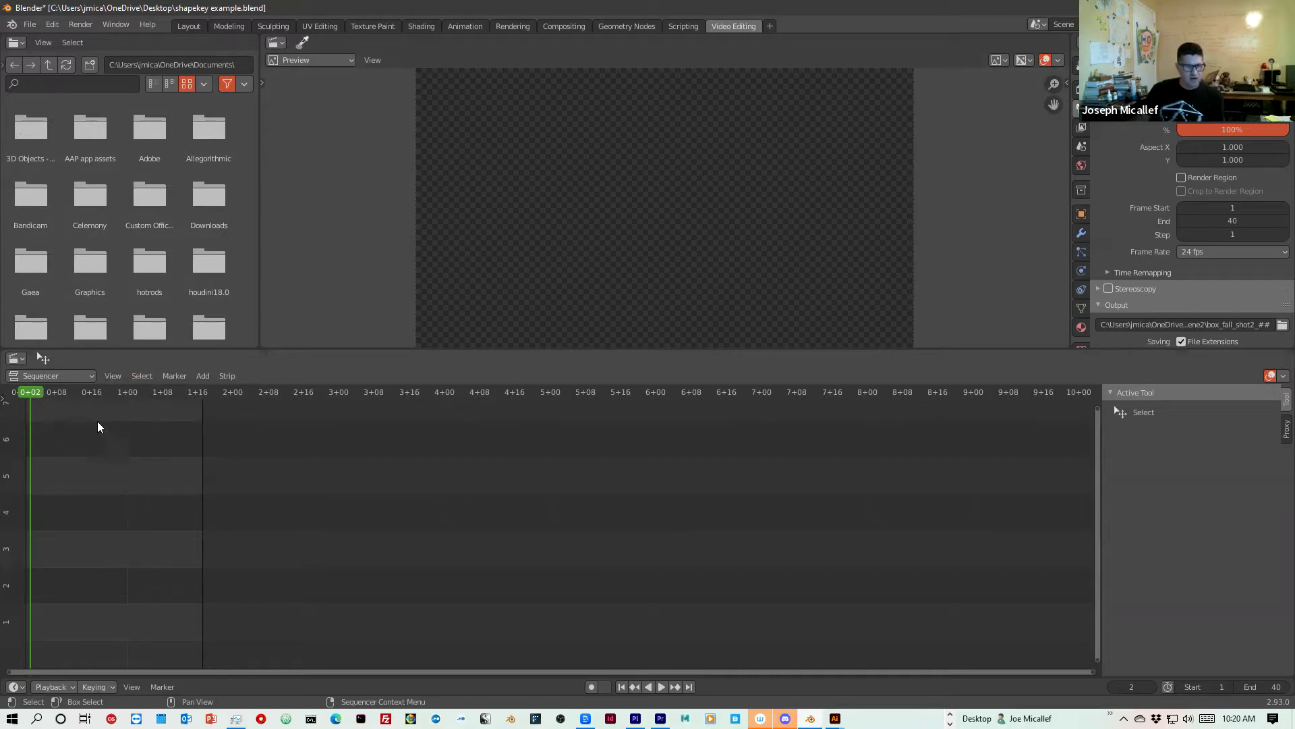
# Move the playhead to frame 1 on the sequencer timeline.
pyautogui.moveTo(33, 398)
pyautogui.mouseDown()
pyautogui.moveTo(206, 402)
pyautogui.moveTo(13, 403)
pyautogui.moveTo(27, 411)
pyautogui.mouseUp()
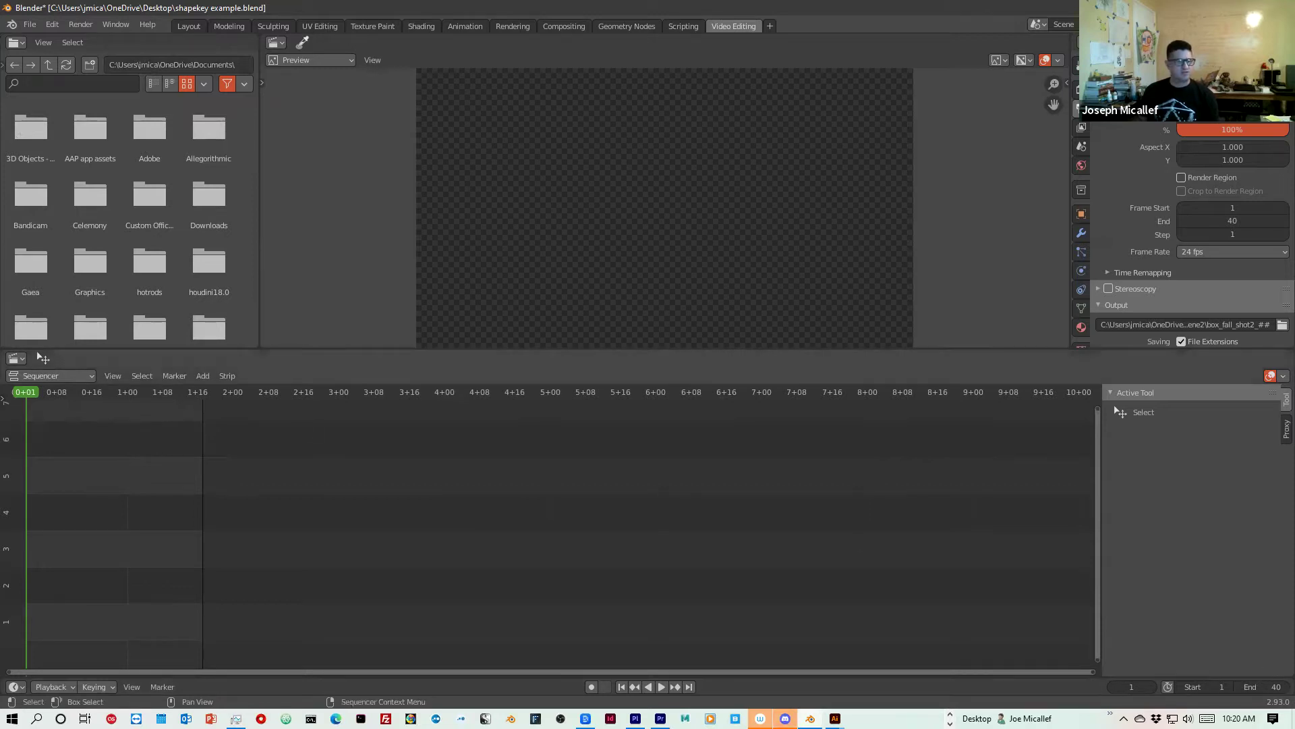
pyautogui.click(21, 394)
pyautogui.press('space')
pyautogui.press('space')
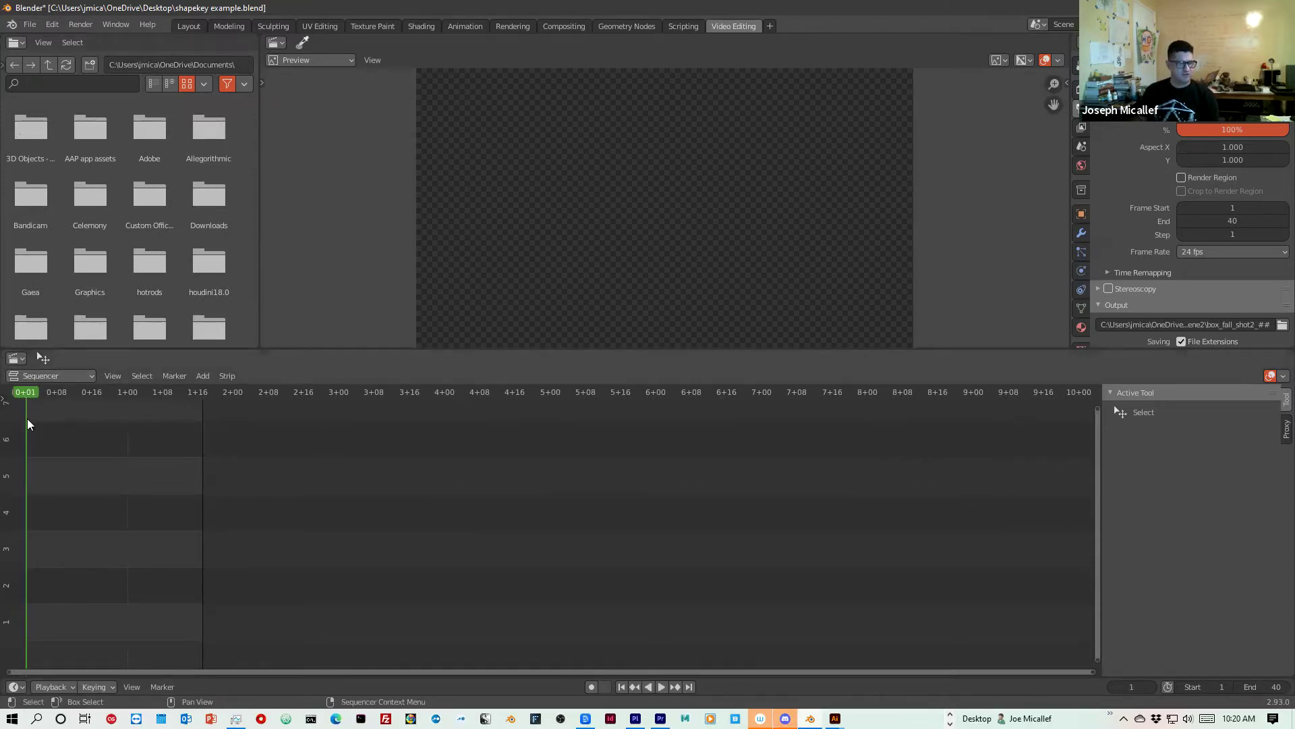
# Add all box_fall images from Animation_test_1\scene1 as an image strip at frame 1, with the files sorted by name in descending order.
pyautogui.click(201, 375)
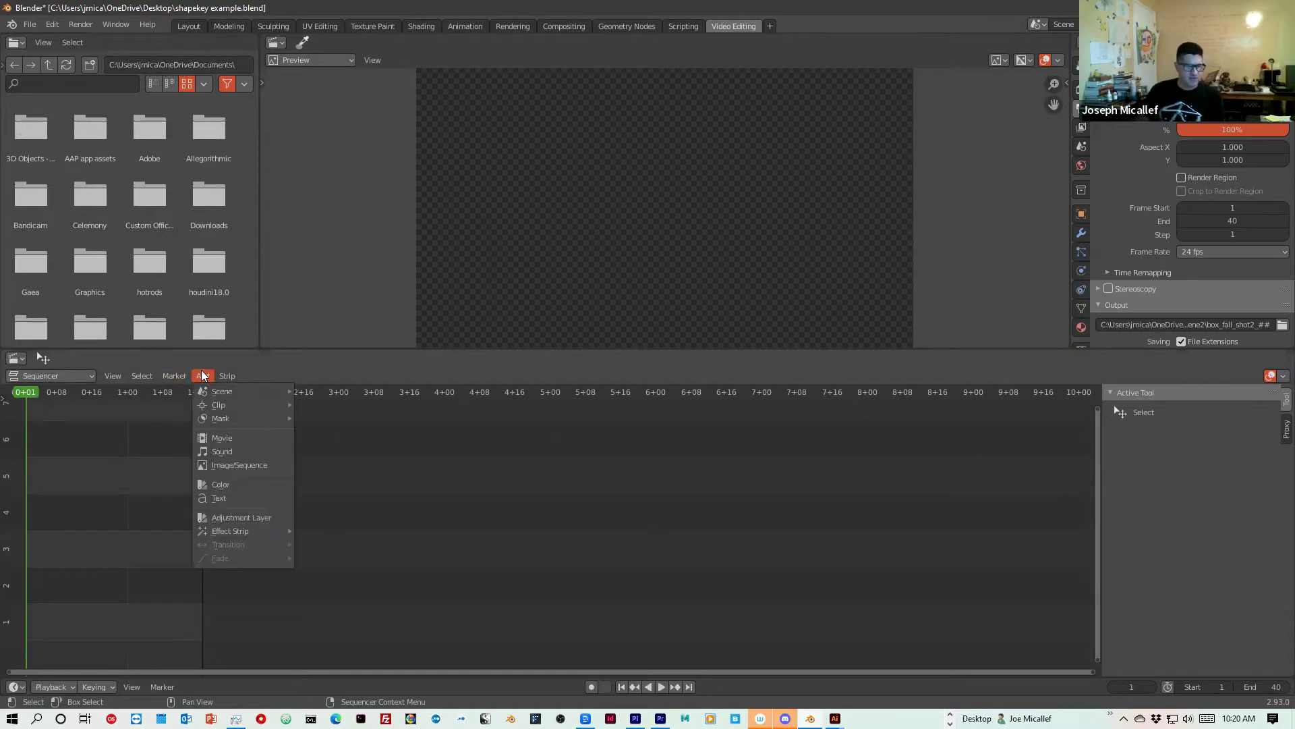
pyautogui.click(241, 465)
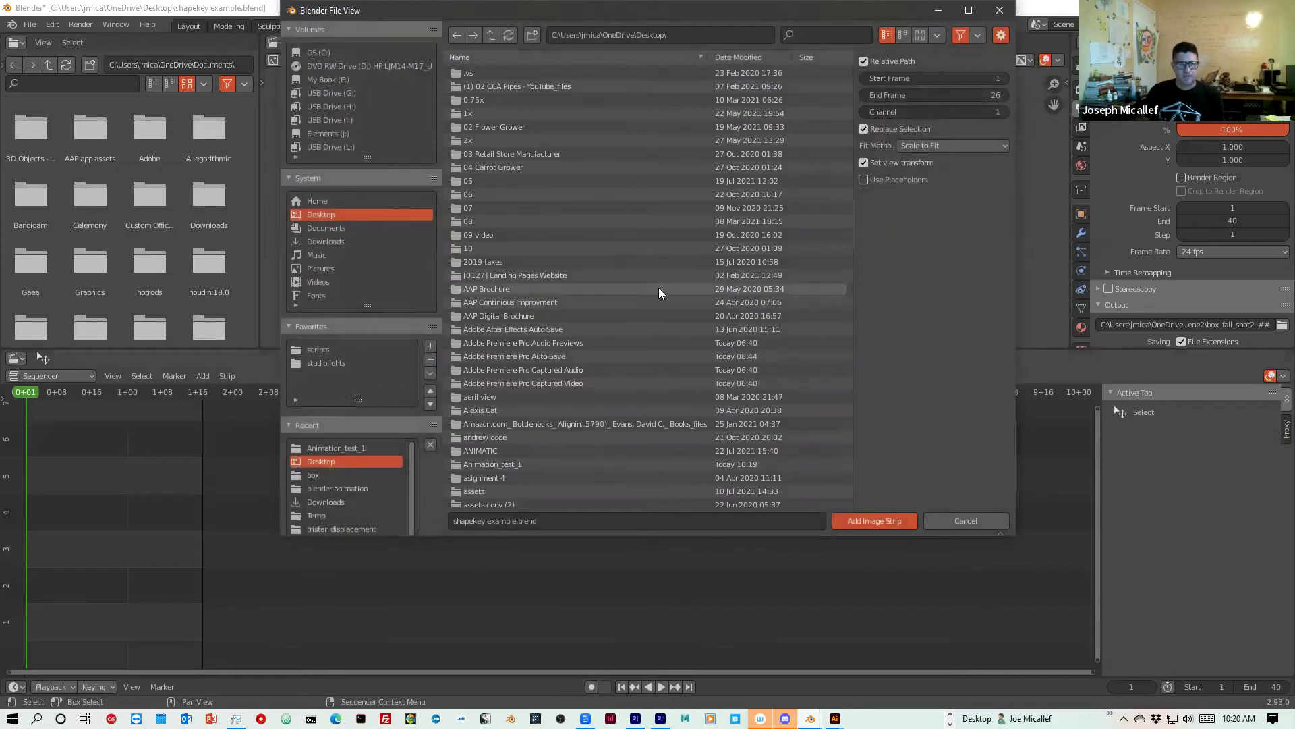
pyautogui.doubleClick(515, 463)
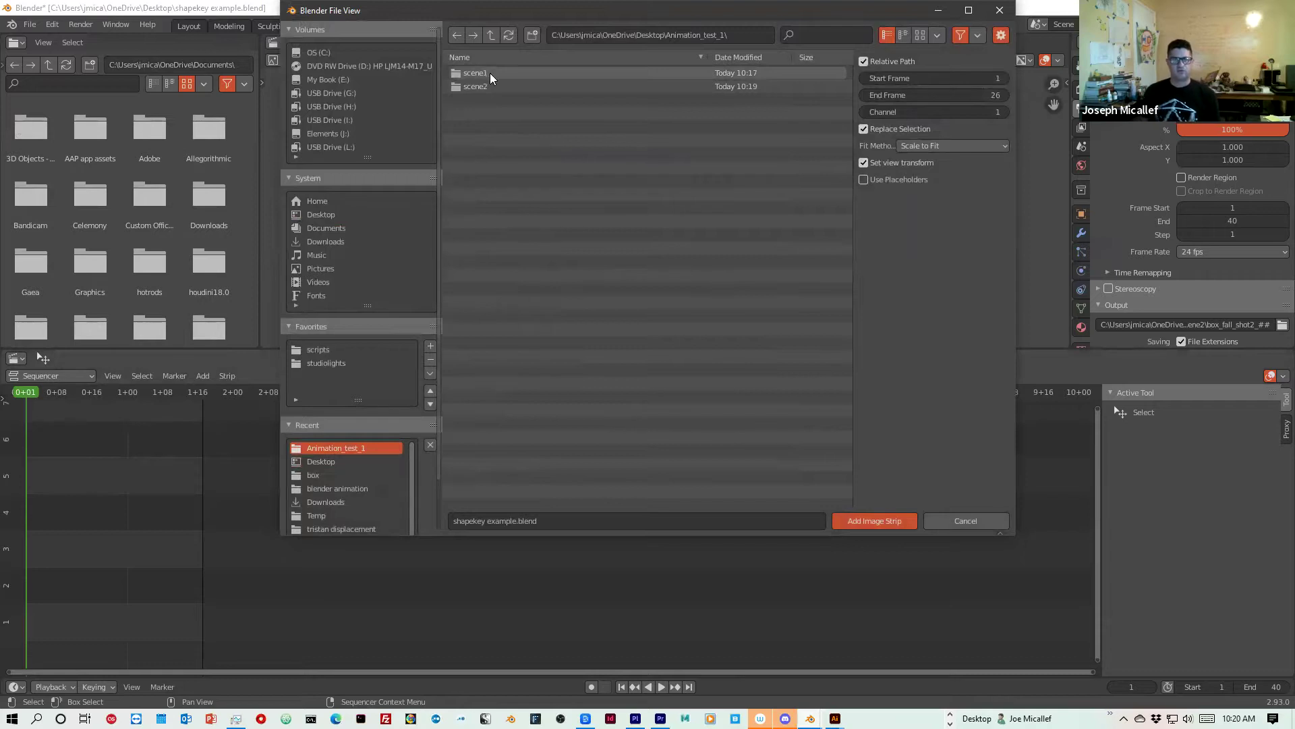
pyautogui.doubleClick(482, 74)
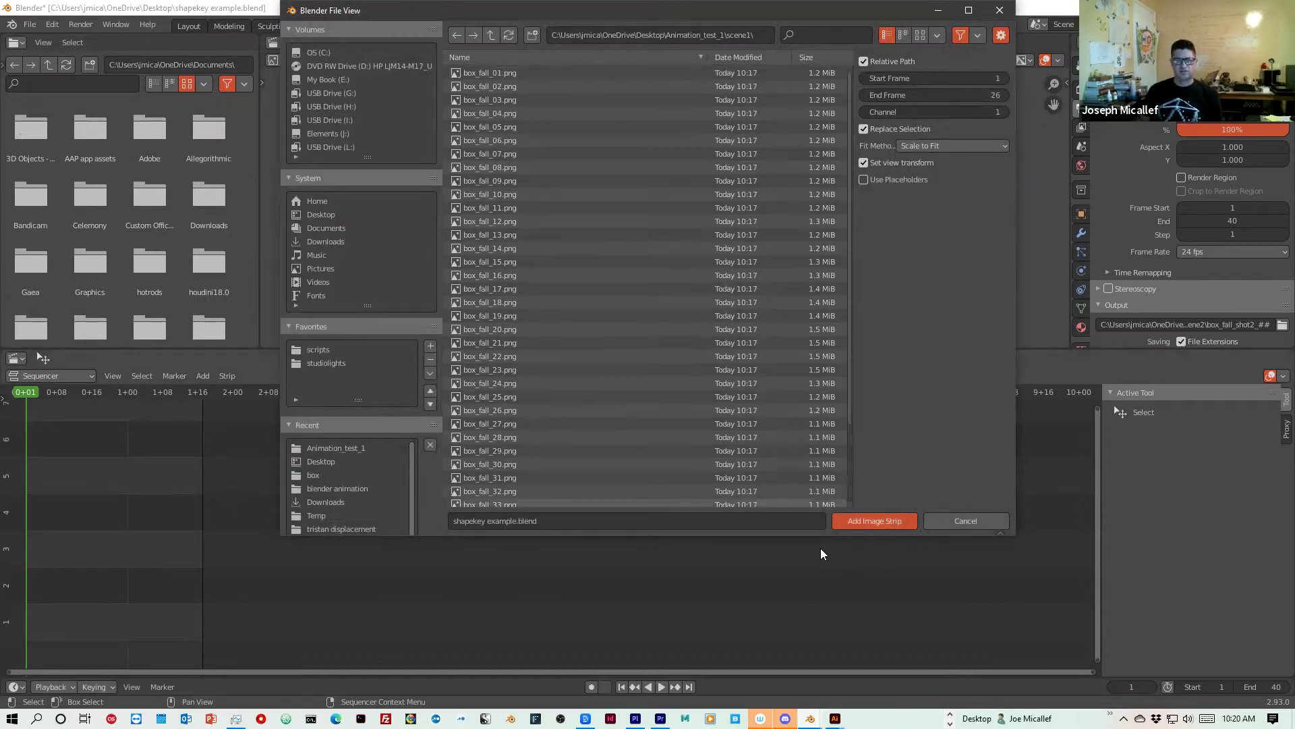
pyautogui.moveTo(805, 535); pyautogui.dragTo(805, 702)
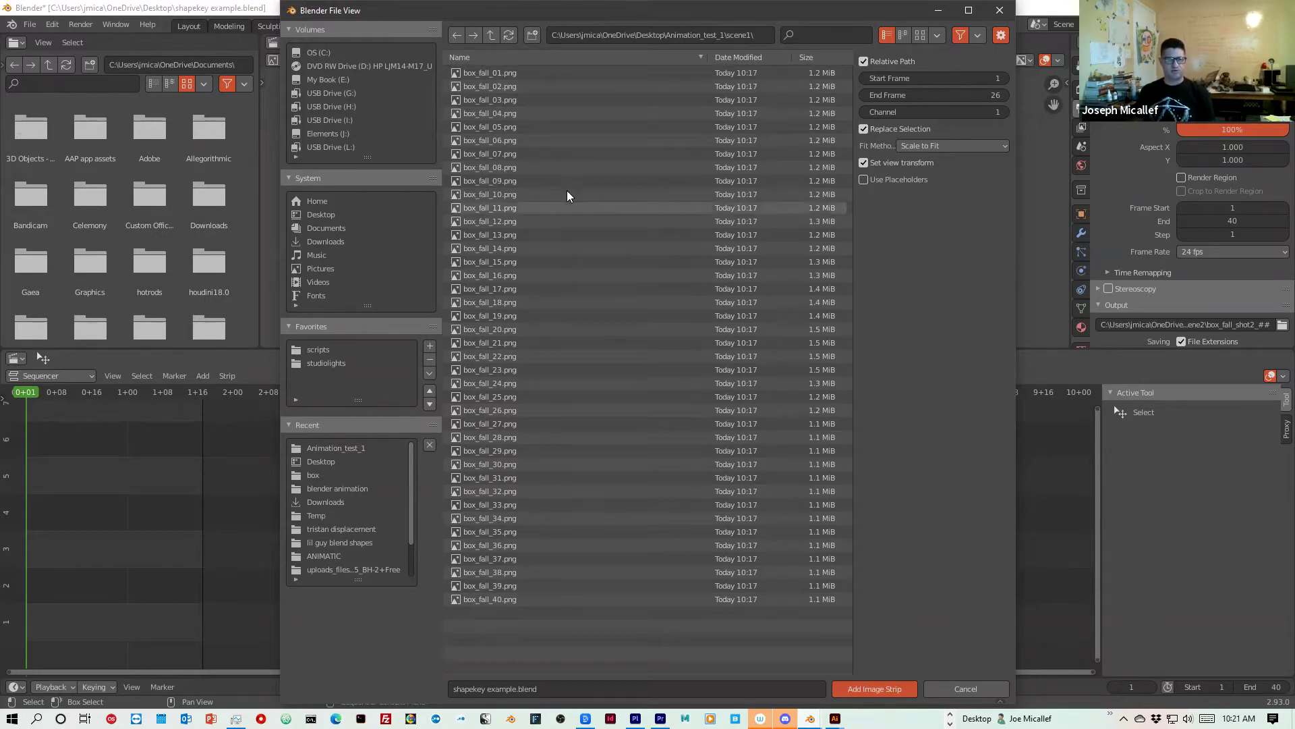
pyautogui.click(700, 58)
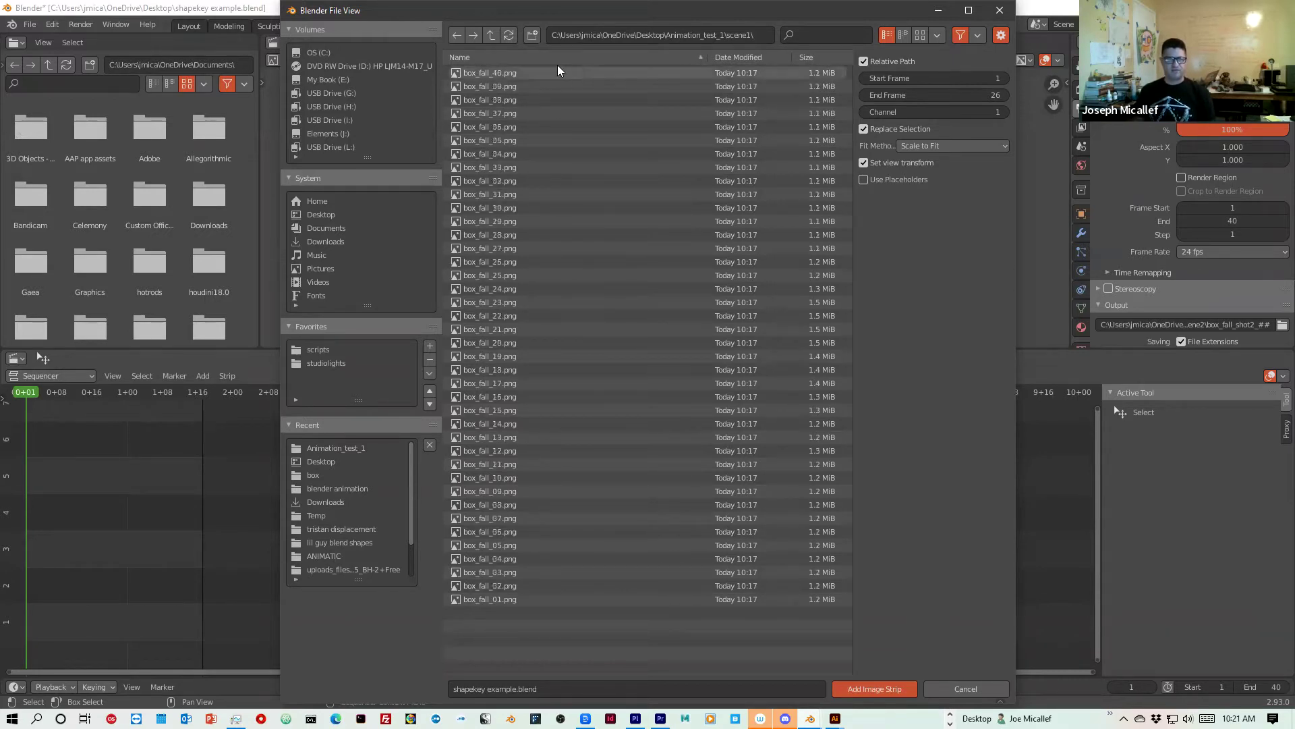
pyautogui.click(498, 72)
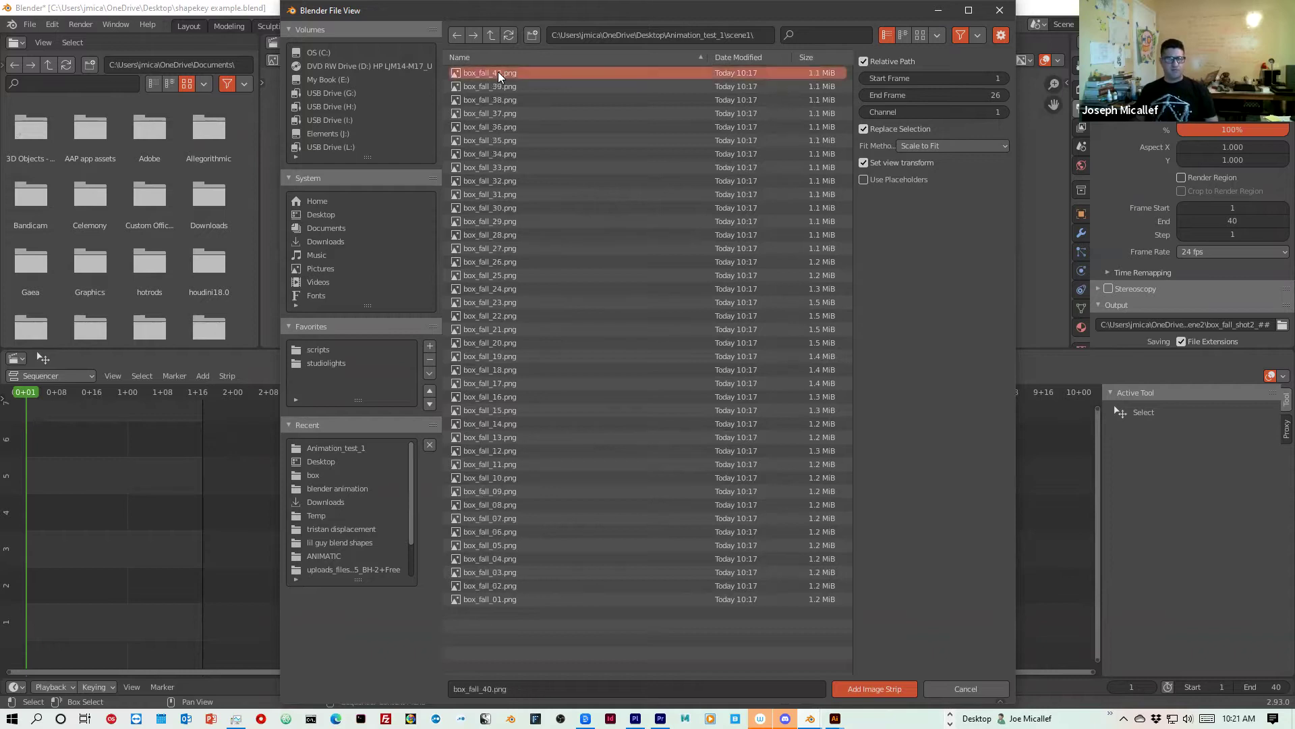
pyautogui.keyDown('shift'); pyautogui.click(493, 599); pyautogui.keyUp('shift')
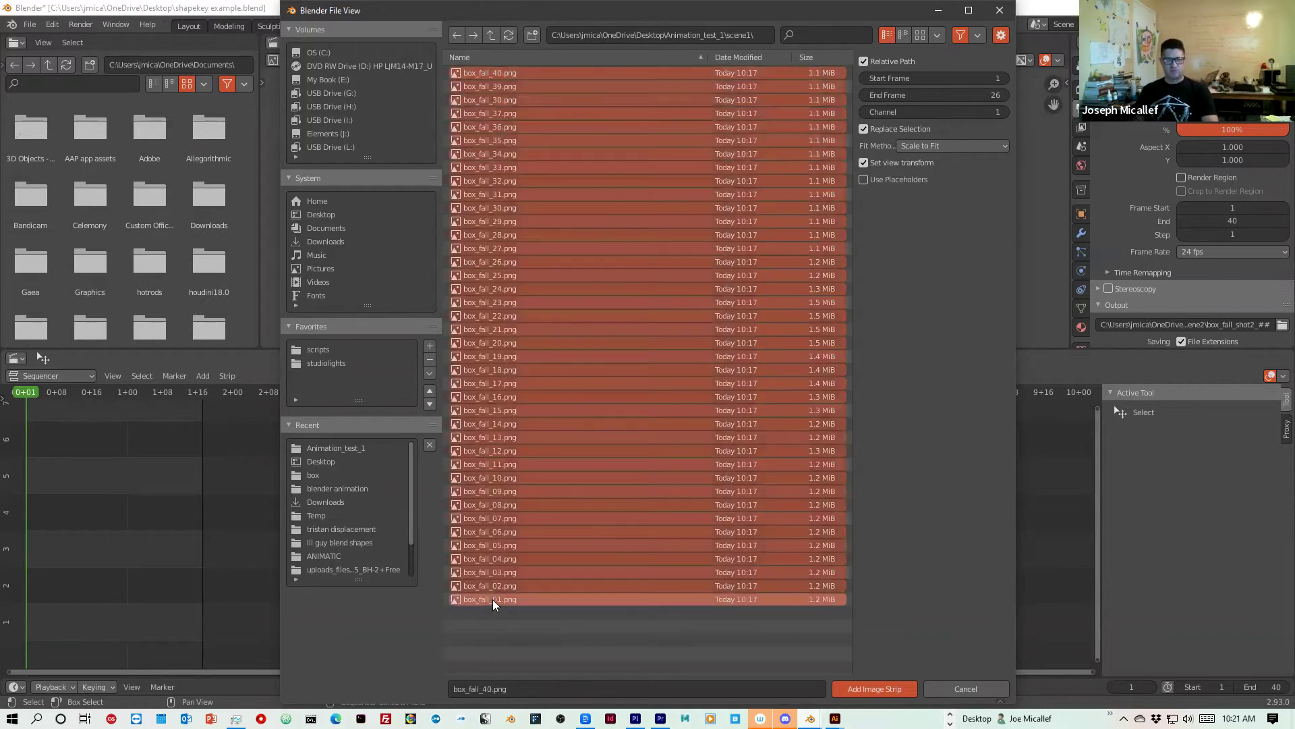
pyautogui.click(867, 688)
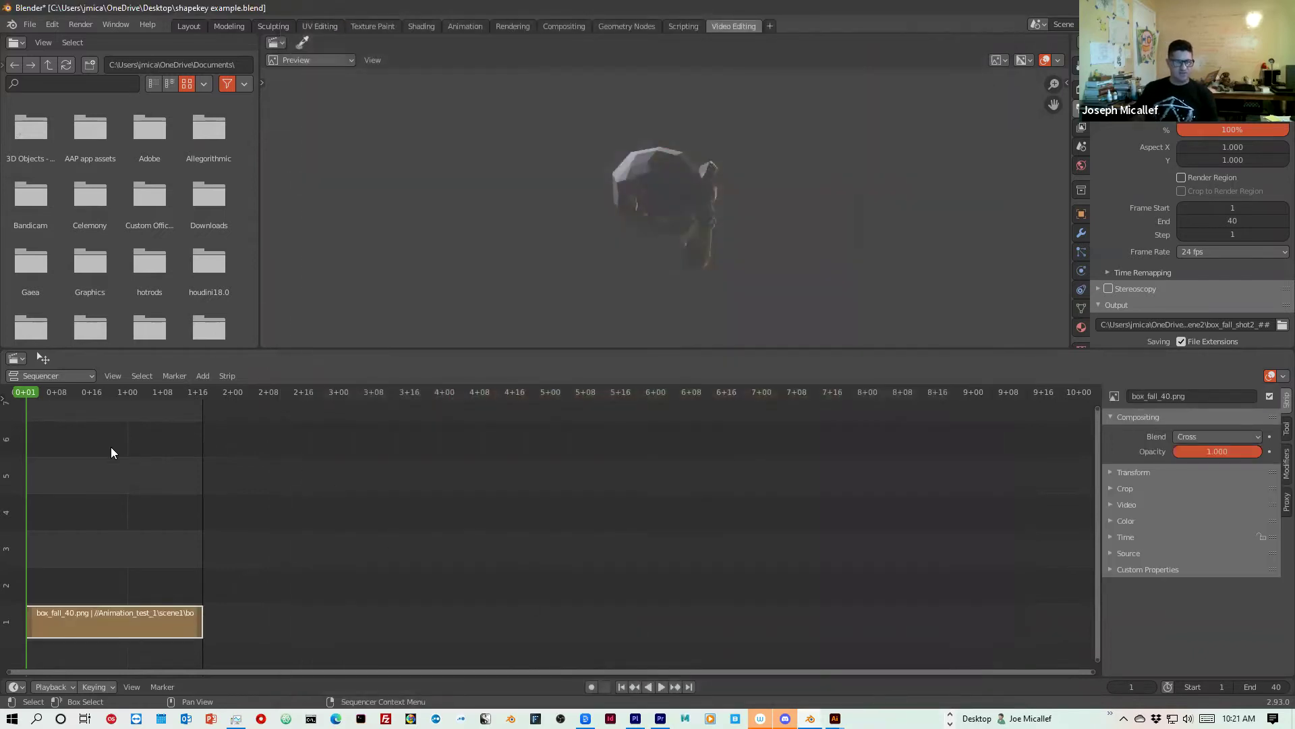
# Play back the box_fall image strip, scrub through it and return the playhead to frame 1.
pyautogui.press('space')
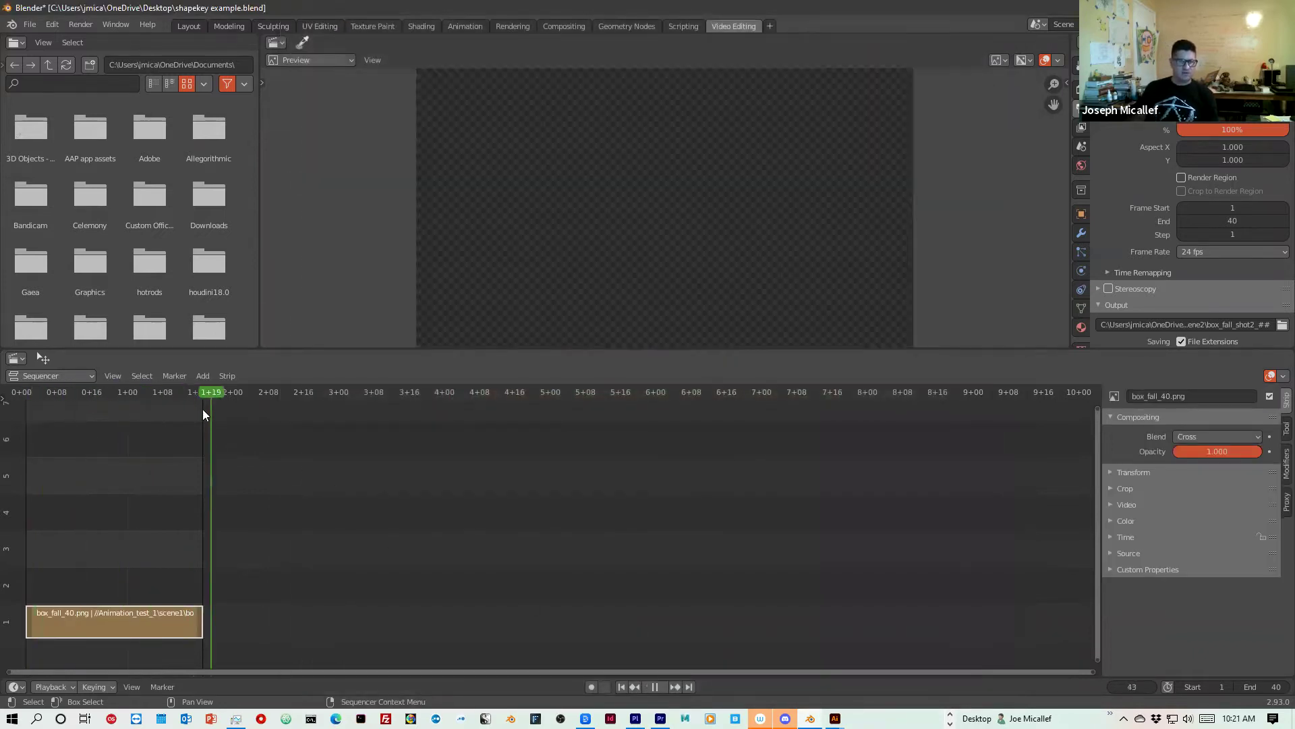
pyautogui.moveTo(7, 416); pyautogui.dragTo(112, 422)
pyautogui.hotkey('shift', 'Left')
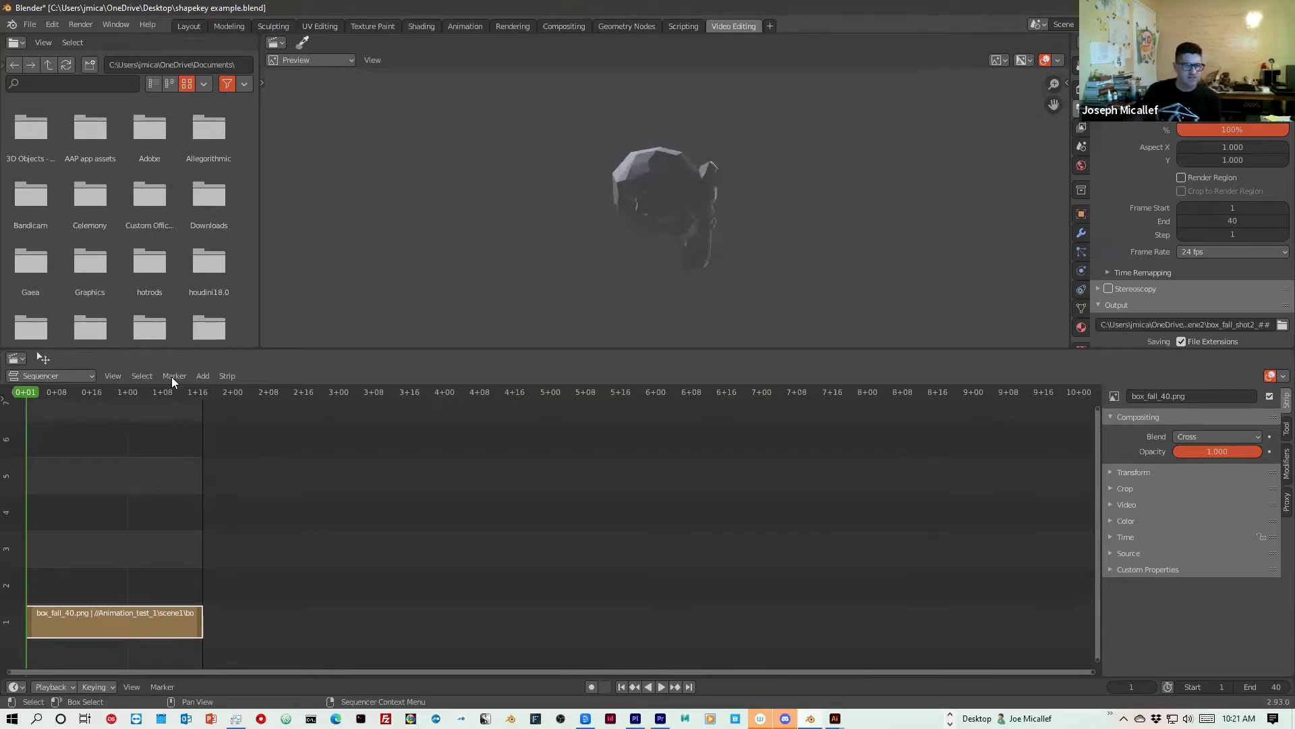
# Add all box_fall_shot2 images from the scene2 folder as a second image strip at frame 1, in descending name order.
pyautogui.click(201, 376)
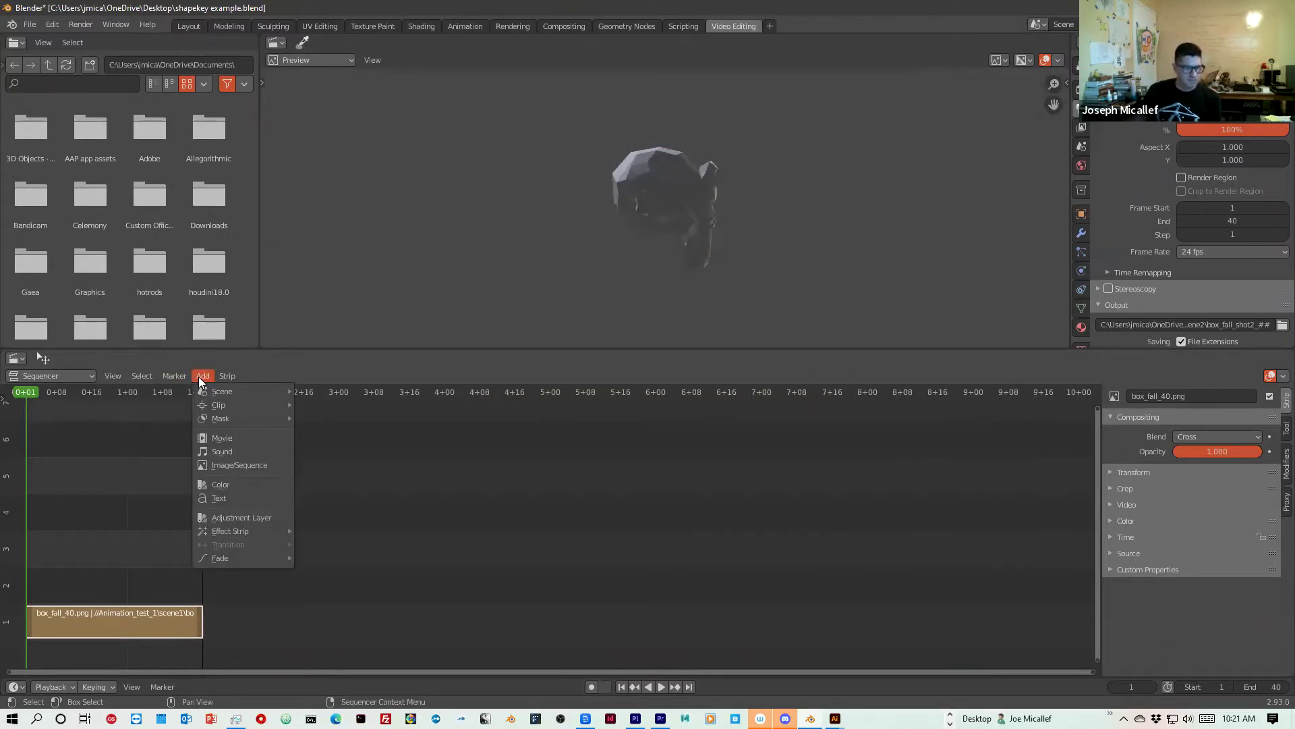
pyautogui.click(232, 464)
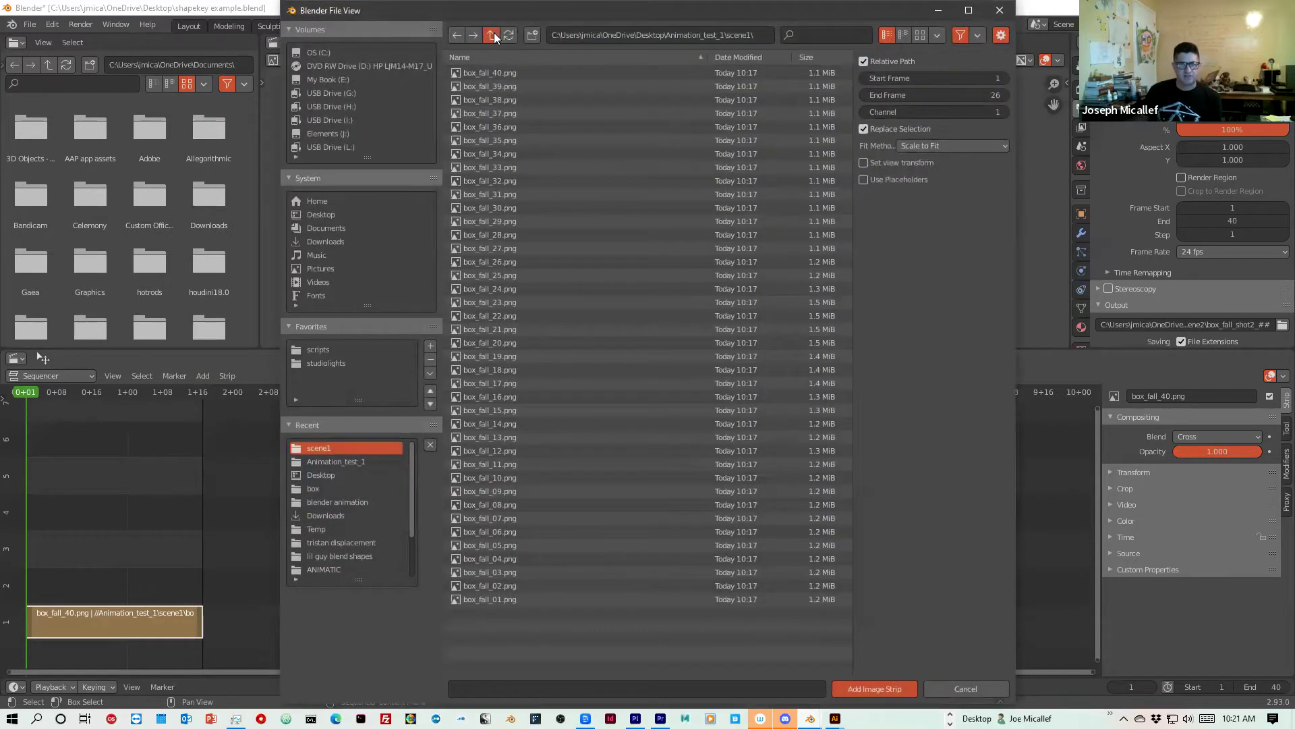
pyautogui.click(493, 32)
pyautogui.click(473, 76)
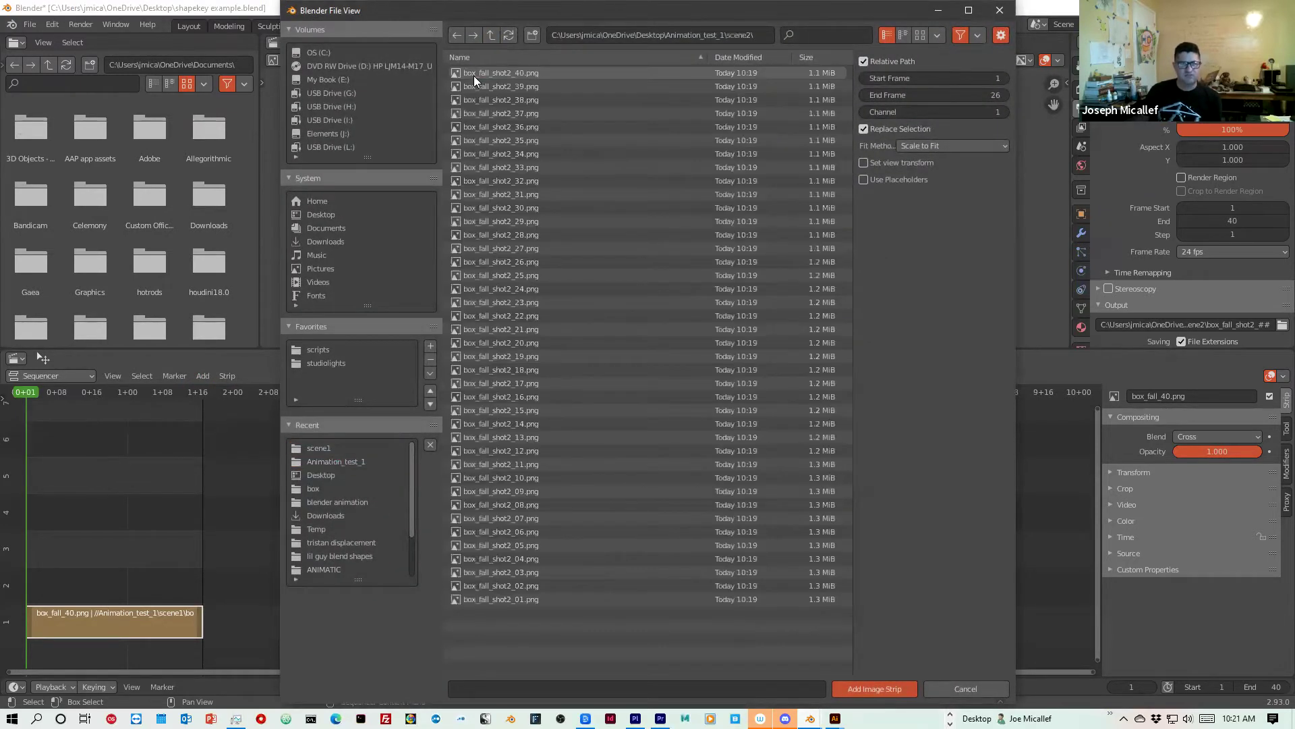
pyautogui.click(490, 72)
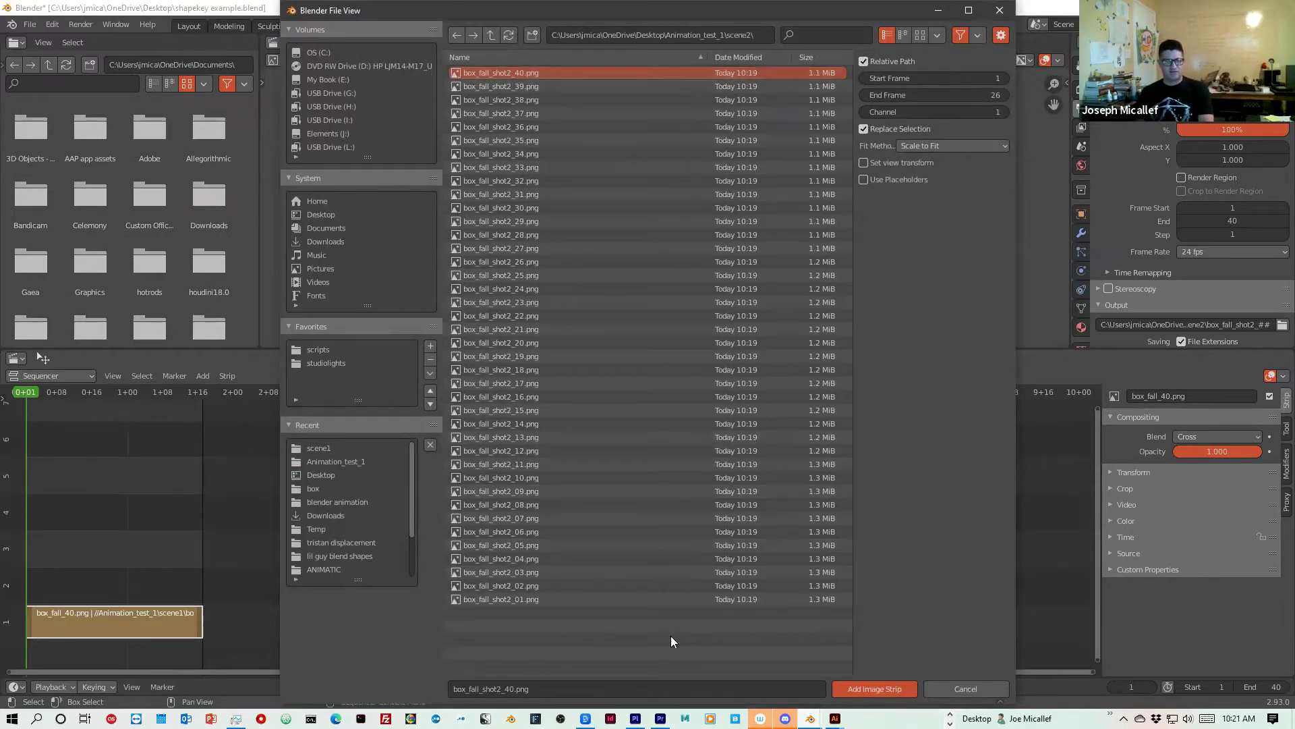
pyautogui.press('a')
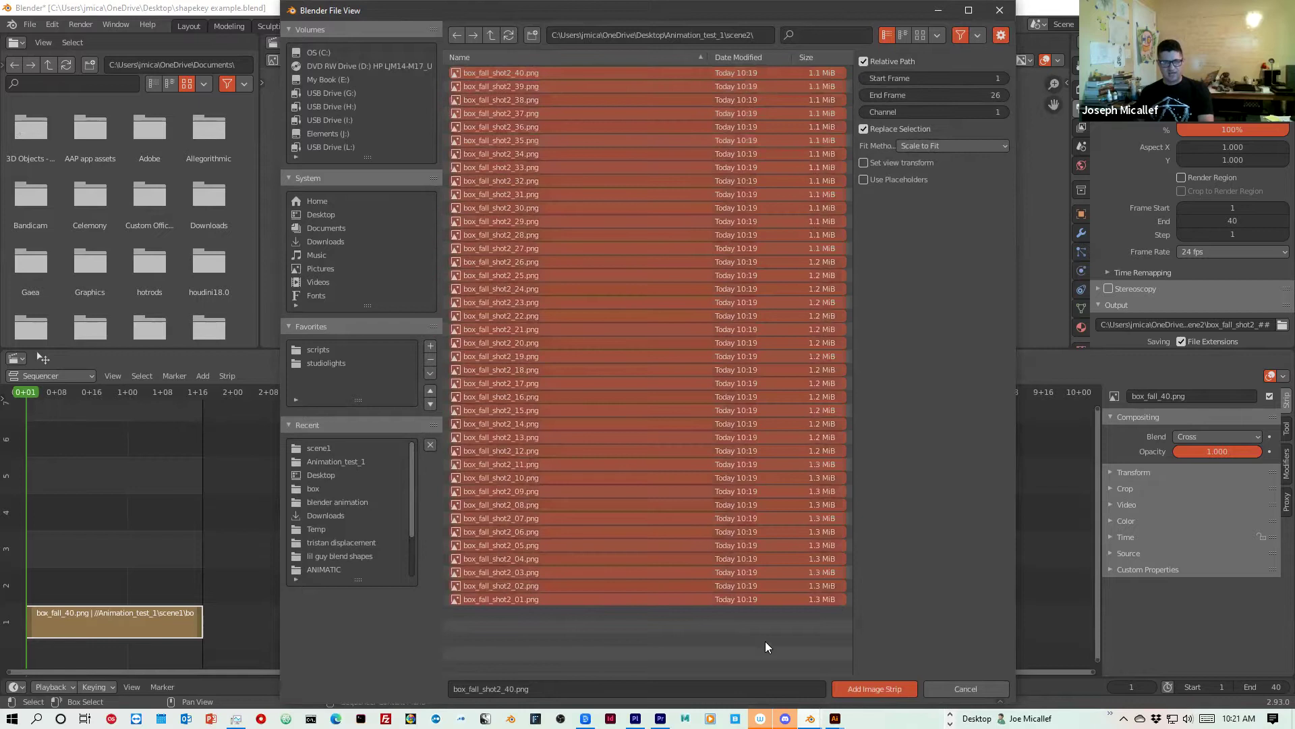
pyautogui.click(876, 687)
# Scrub and play through the two stacked image strips to check the order of their frames.
pyautogui.moveTo(31, 392); pyautogui.dragTo(194, 408)
pyautogui.press('space')
pyautogui.moveTo(15, 418); pyautogui.dragTo(18, 421)
pyautogui.press('space')
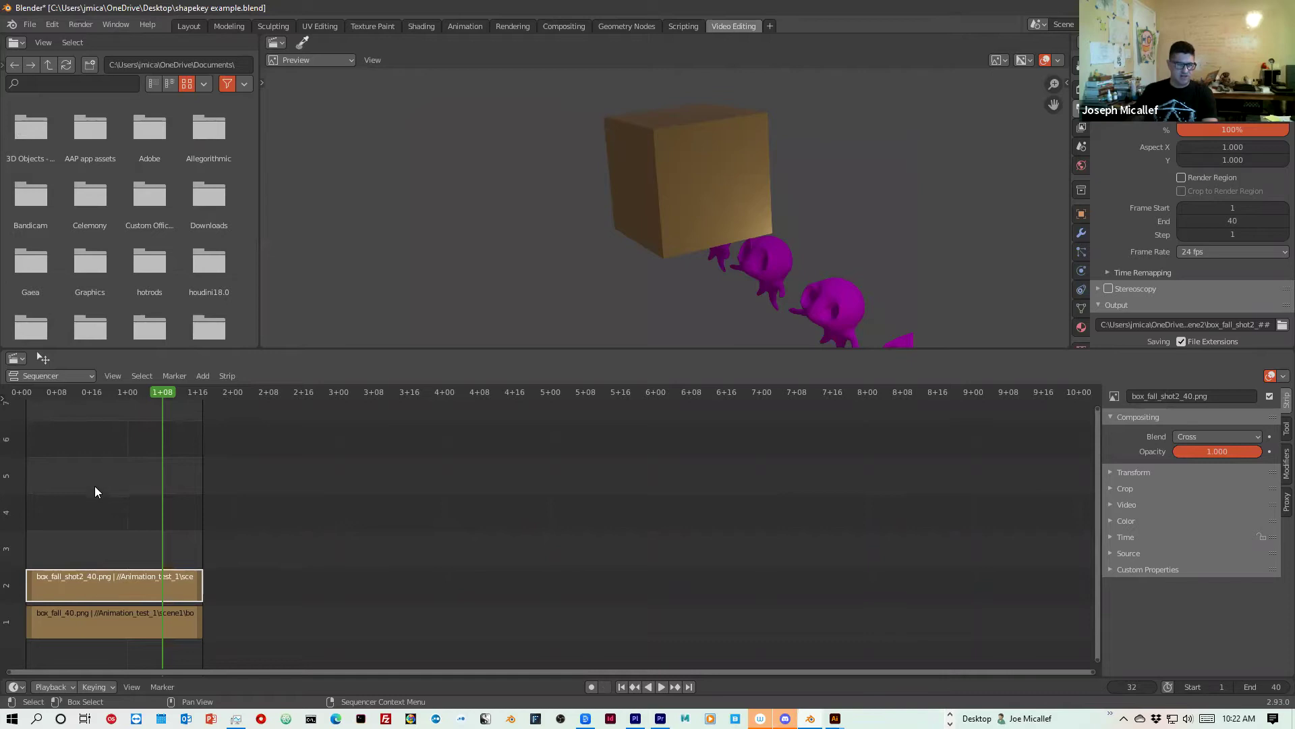
# Delete both image strips from channels 1 and 2 of the sequencer.
pyautogui.keyDown('shift'); pyautogui.click(115, 610); pyautogui.keyUp('shift')
pyautogui.keyDown('shift'); pyautogui.click(113, 595); pyautogui.keyUp('shift')
pyautogui.press('Delete')
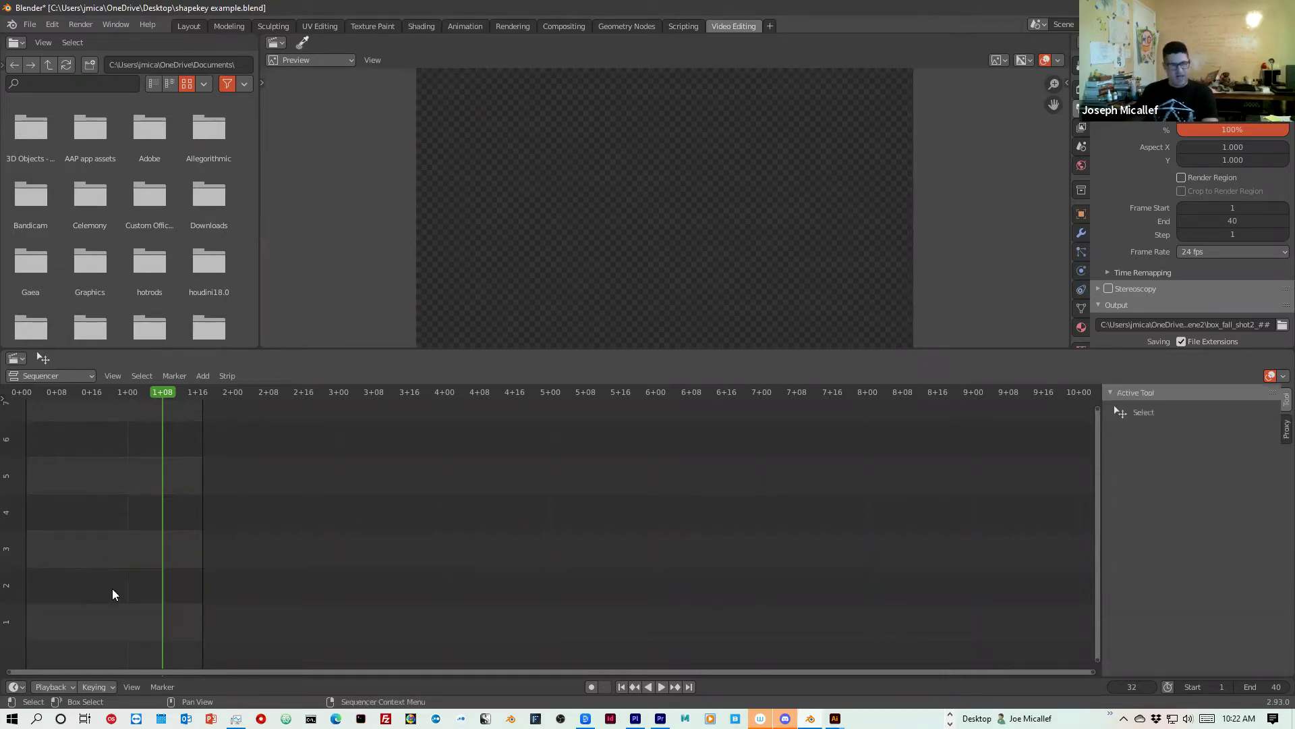
# Add all box_fall_shot2 images from the scene2 folder as an image strip, with the files sorted by name in ascending order.
pyautogui.click(204, 375)
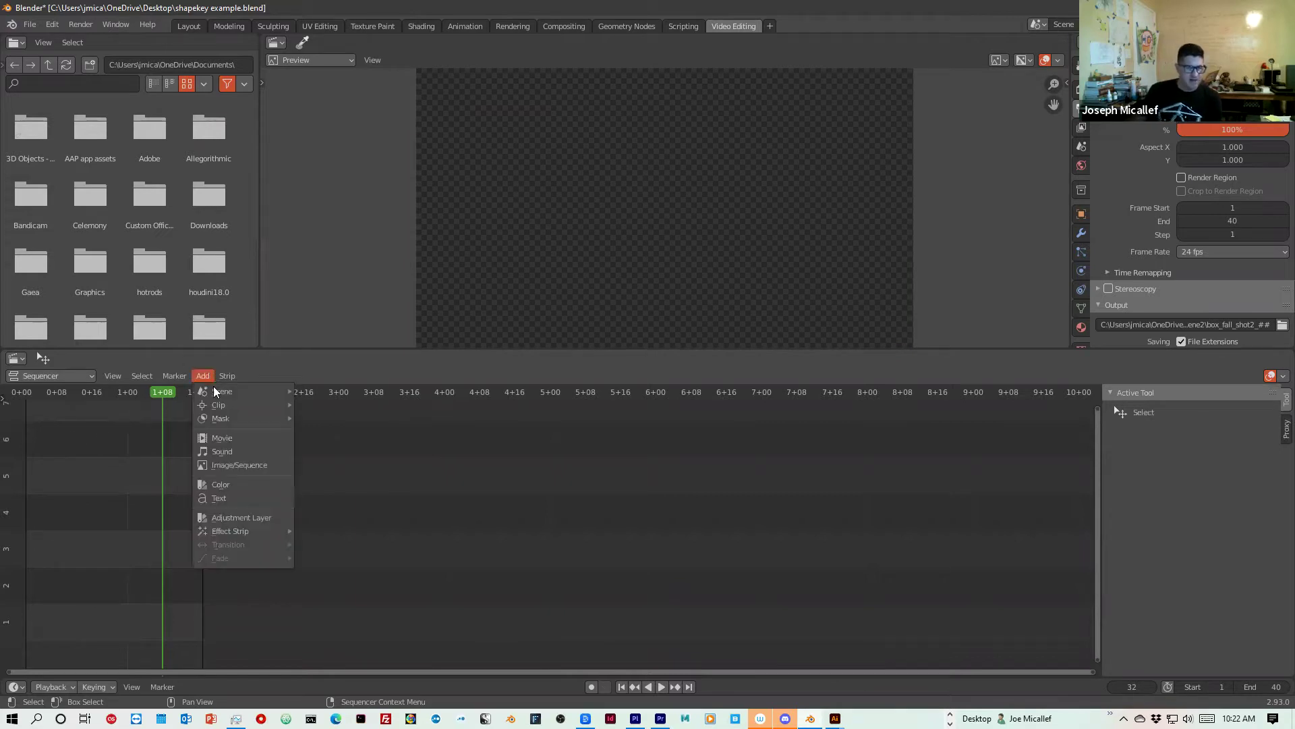
pyautogui.click(249, 464)
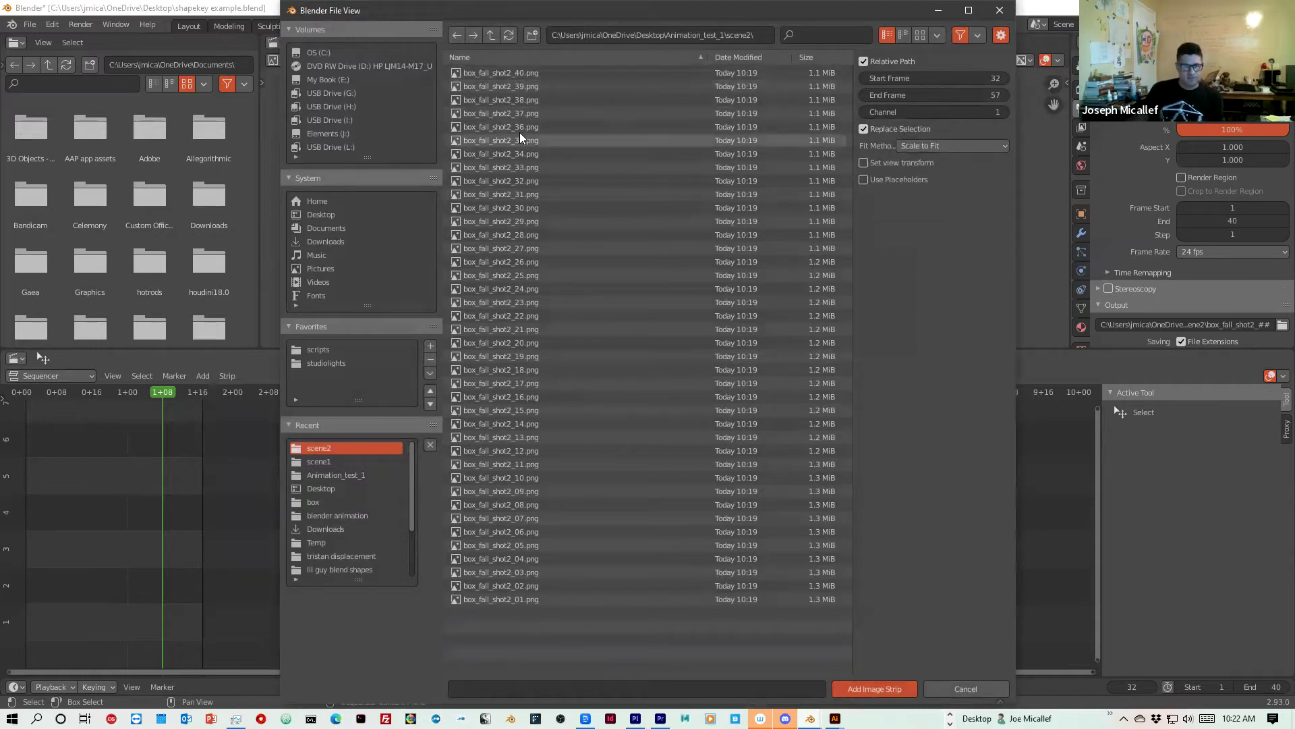
pyautogui.click(484, 57)
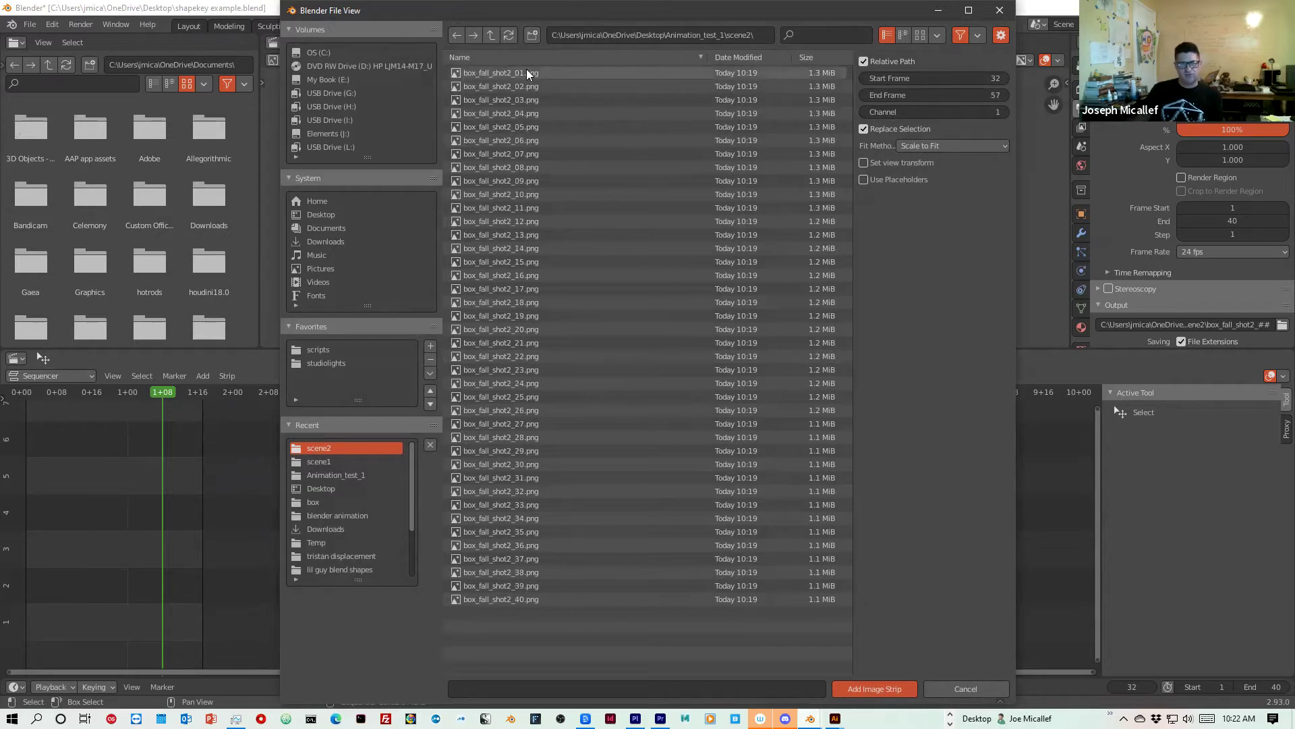
pyautogui.press('a')
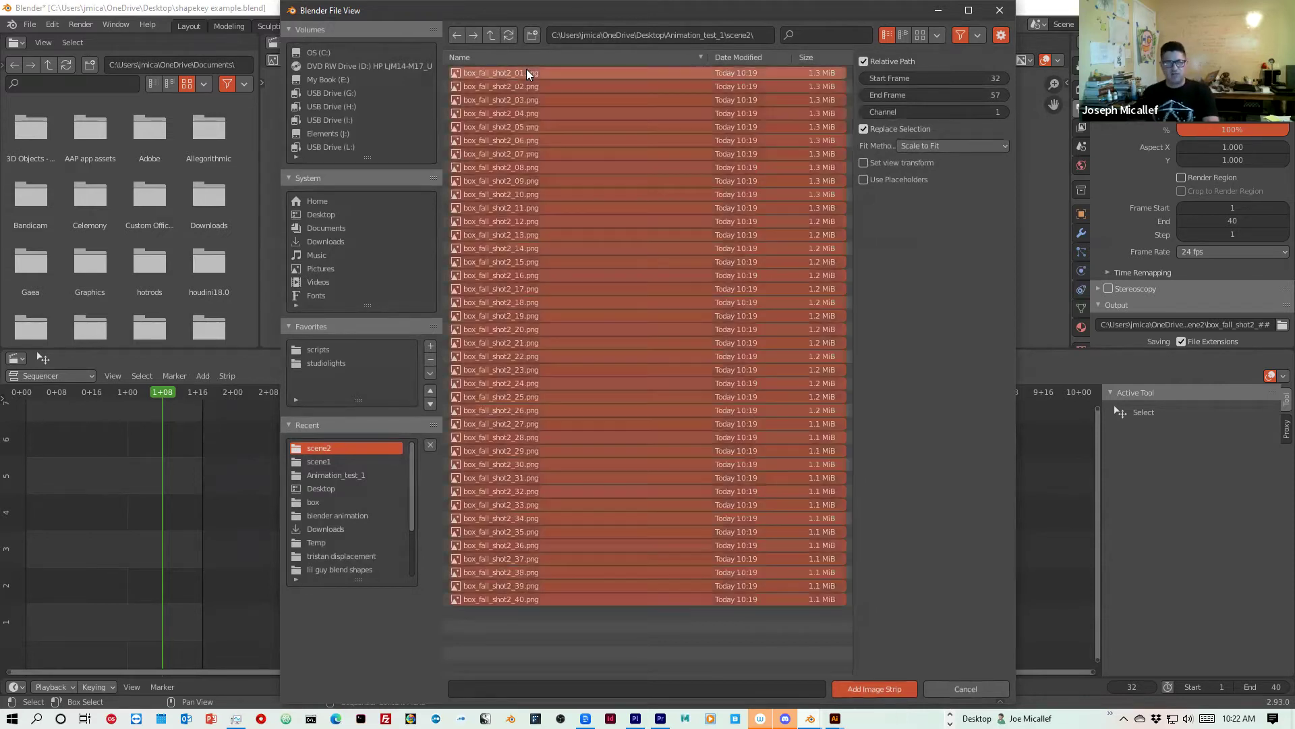
pyautogui.click(890, 690)
# Slide the box_fall_shot2 strip in channel 1 so that it starts at frame 1.
pyautogui.moveTo(176, 391); pyautogui.dragTo(198, 472)
pyautogui.moveTo(226, 625); pyautogui.dragTo(84, 625)
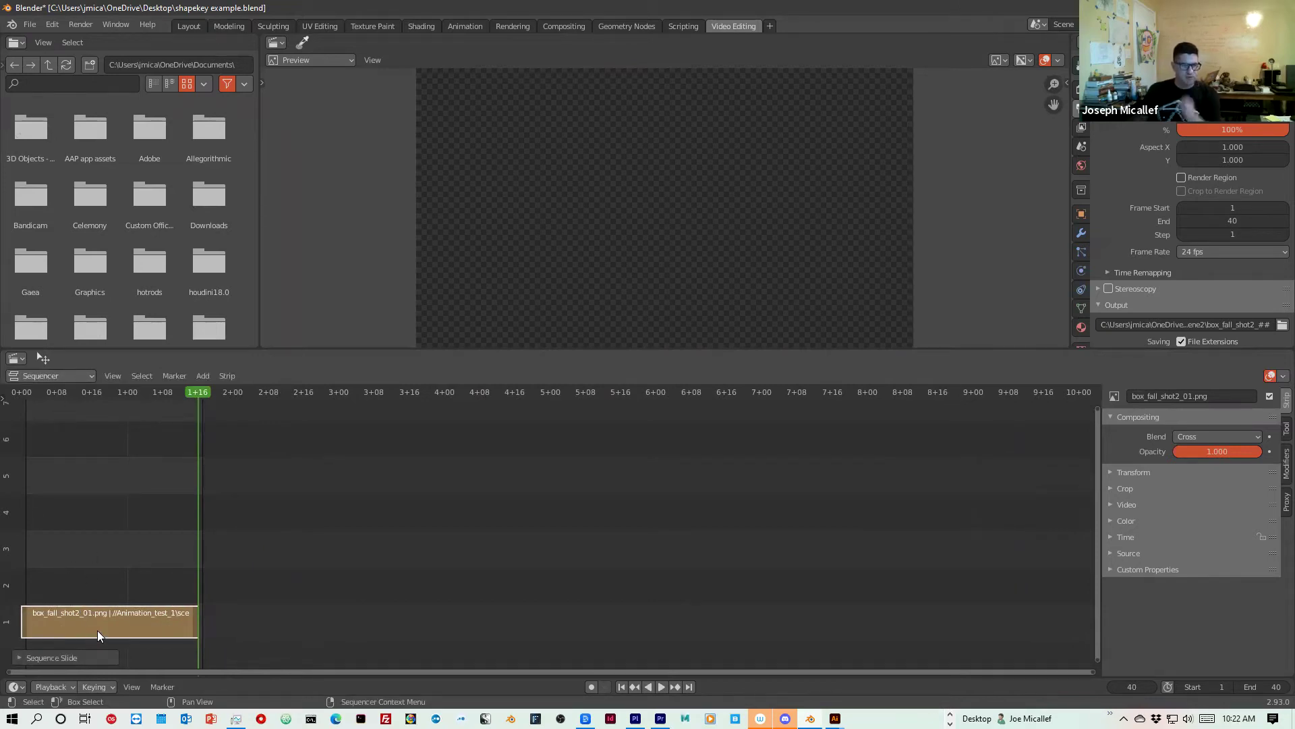
pyautogui.moveTo(103, 616); pyautogui.dragTo(107, 617)
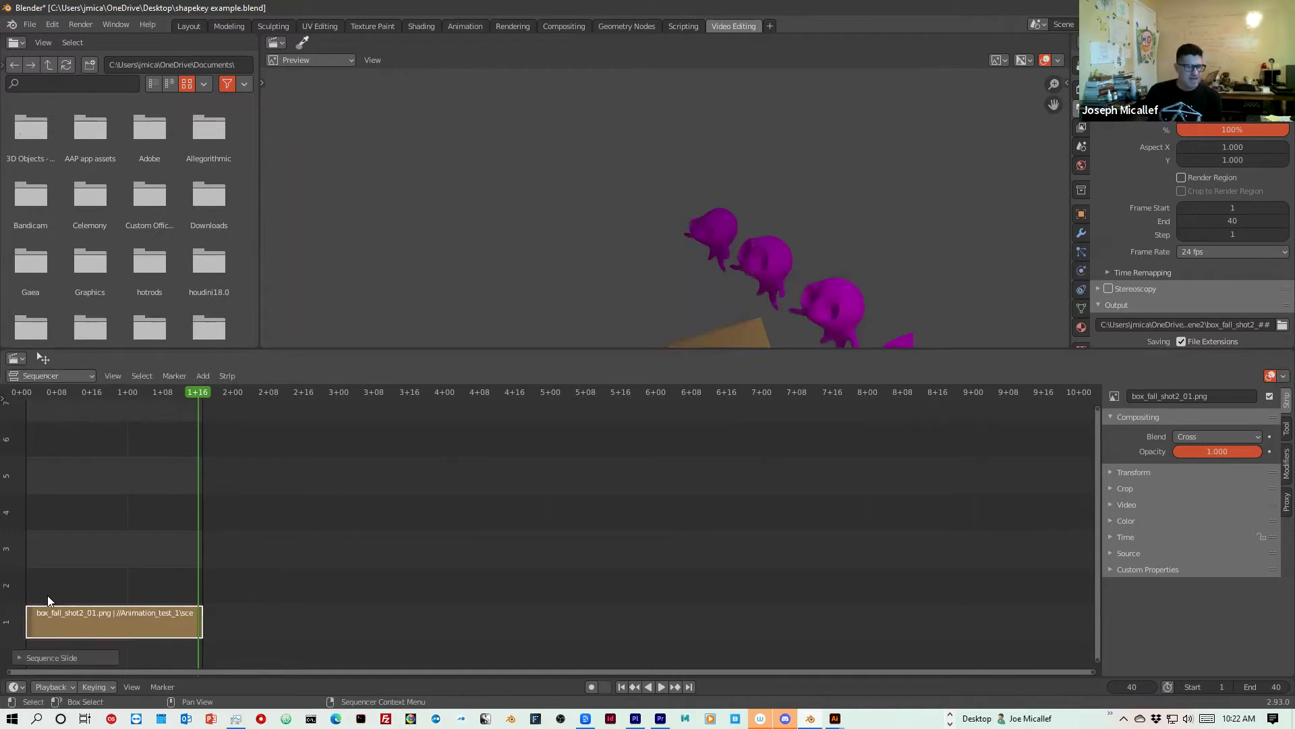
# Add all box_fall images from the scene1 folder as an image strip starting at frame 0, in ascending name order.
pyautogui.moveTo(69, 396); pyautogui.dragTo(24, 430)
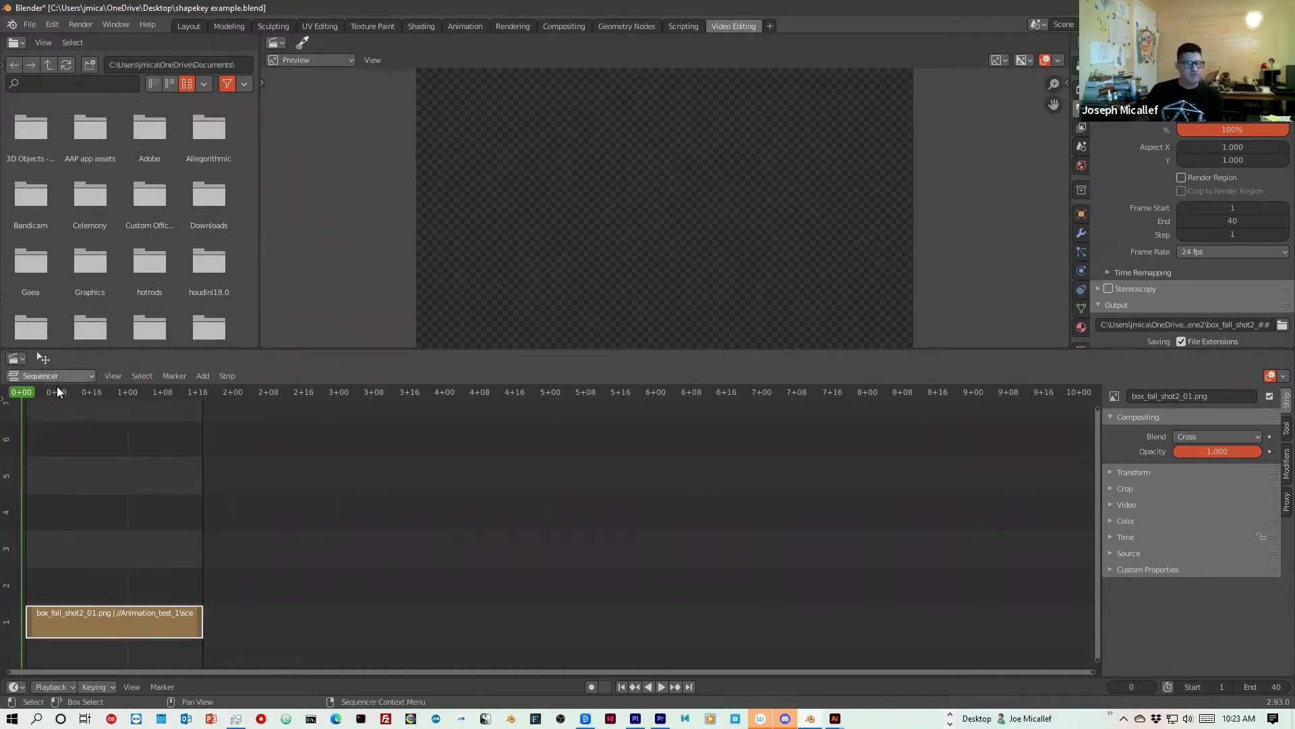
pyautogui.click(201, 376)
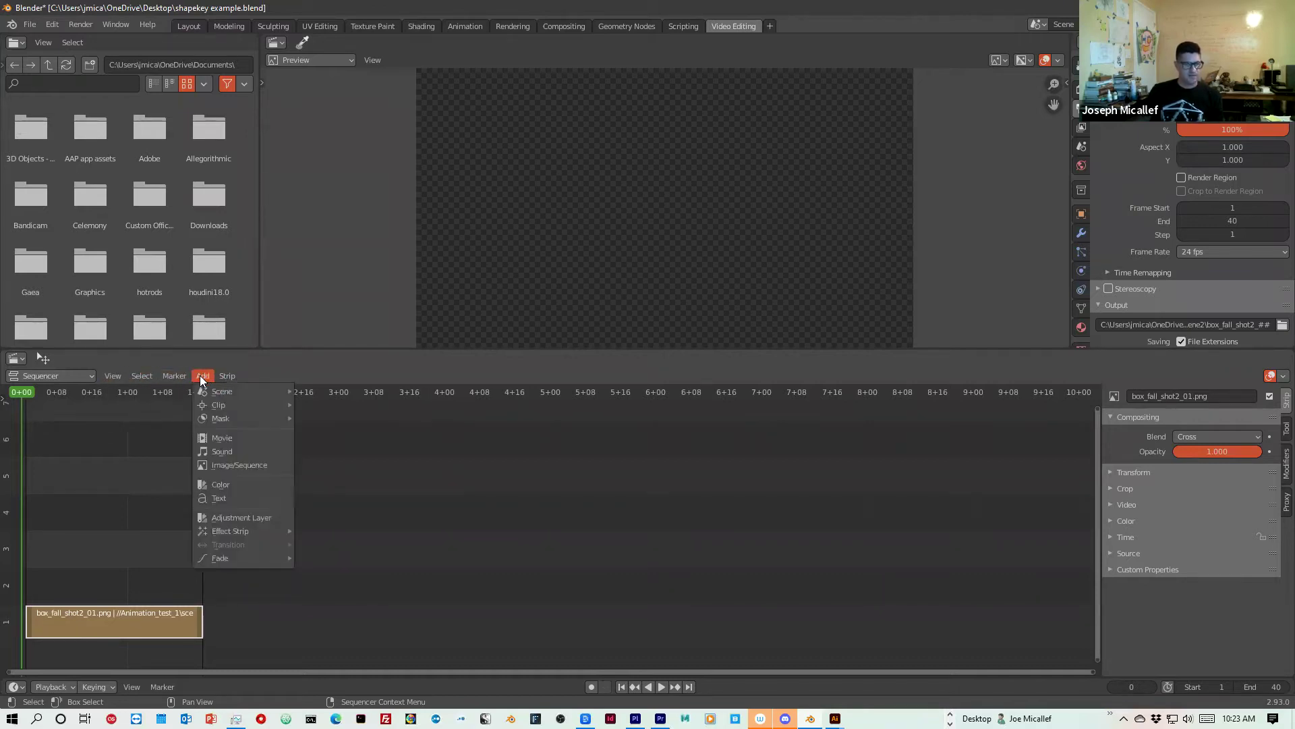
pyautogui.click(254, 466)
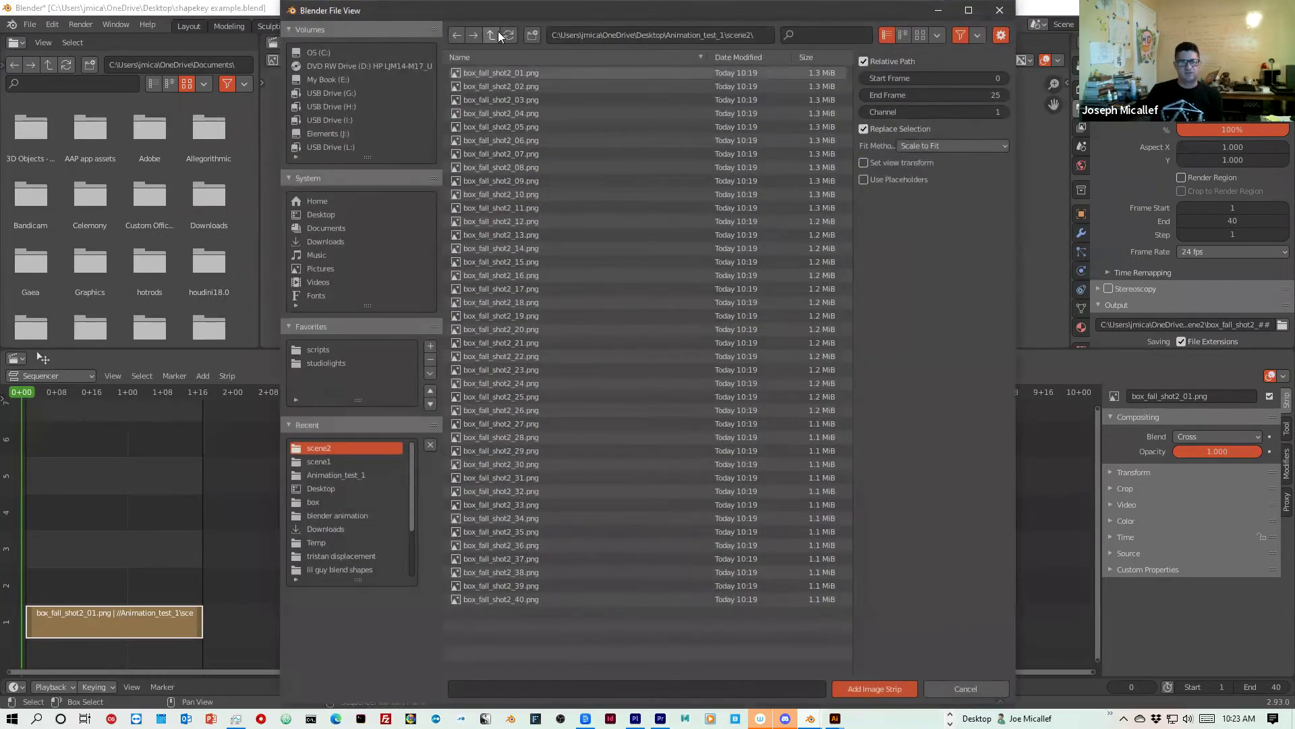
pyautogui.click(493, 32)
pyautogui.click(485, 72)
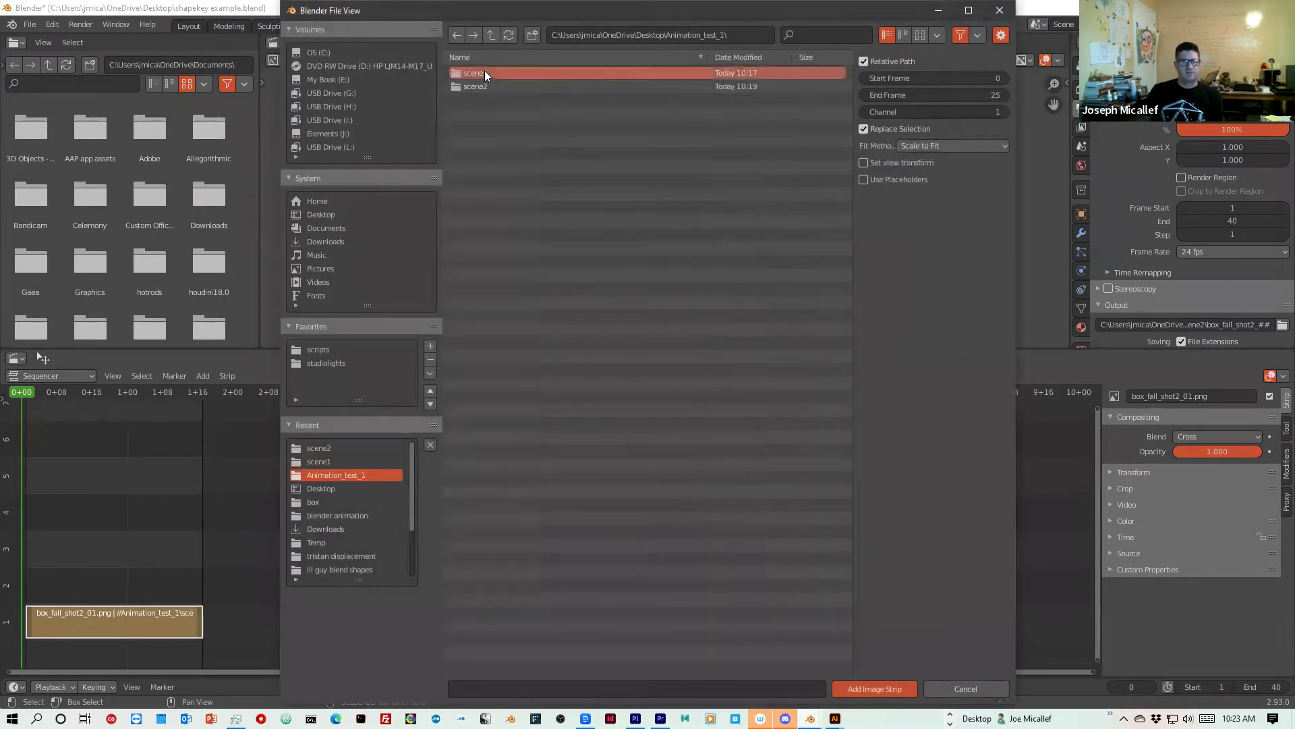
pyautogui.doubleClick(485, 73)
pyautogui.click(514, 71)
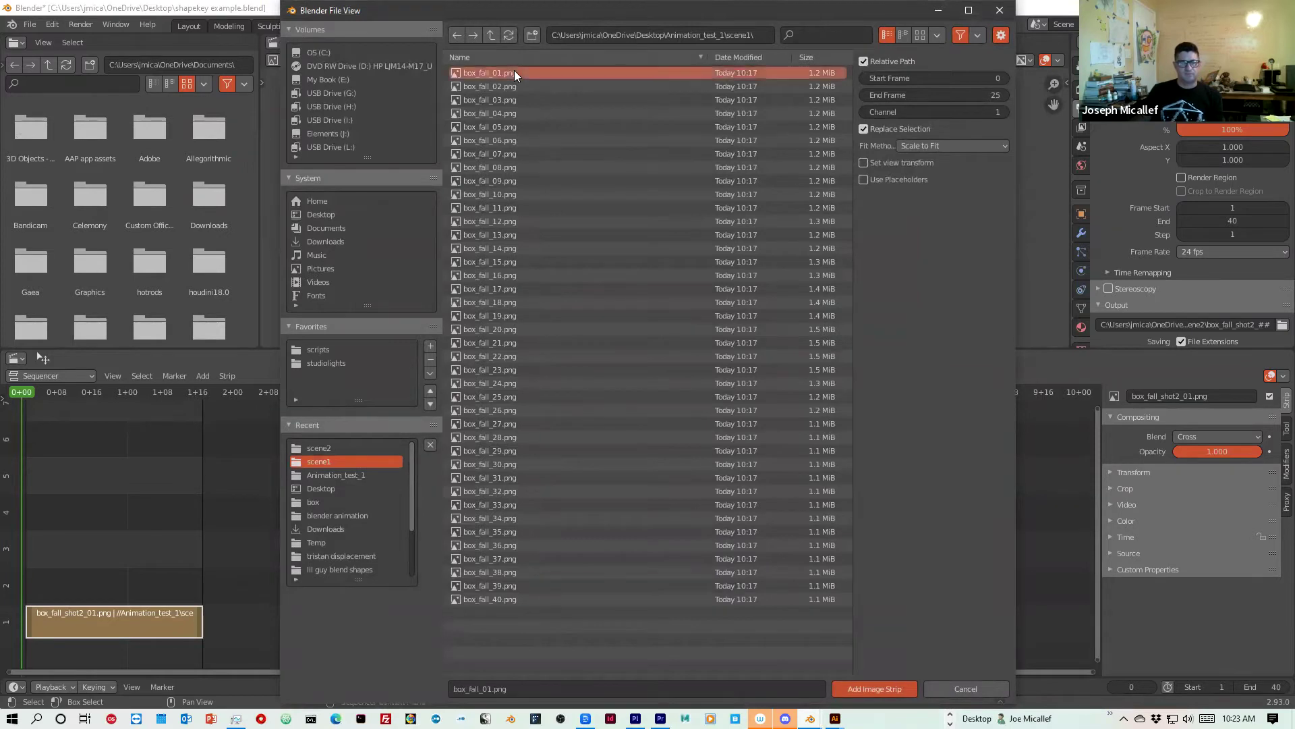
pyautogui.press('a')
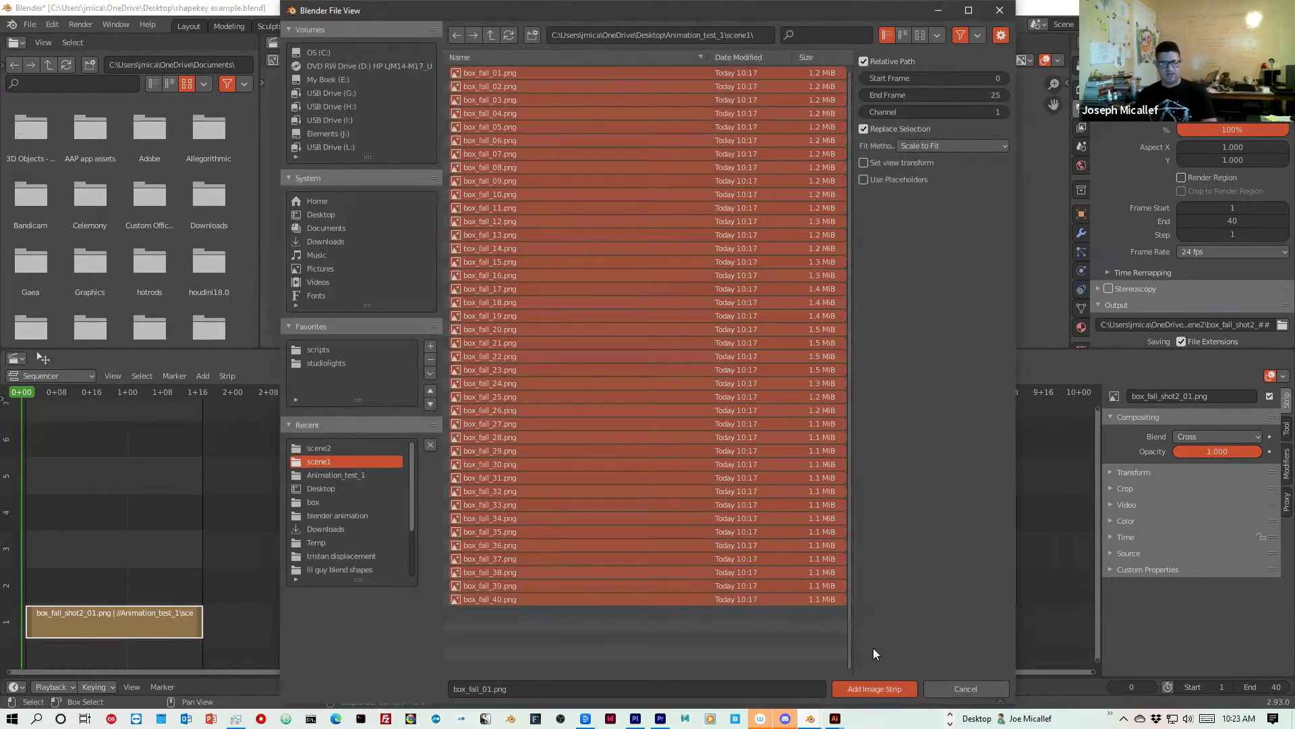
pyautogui.click(875, 688)
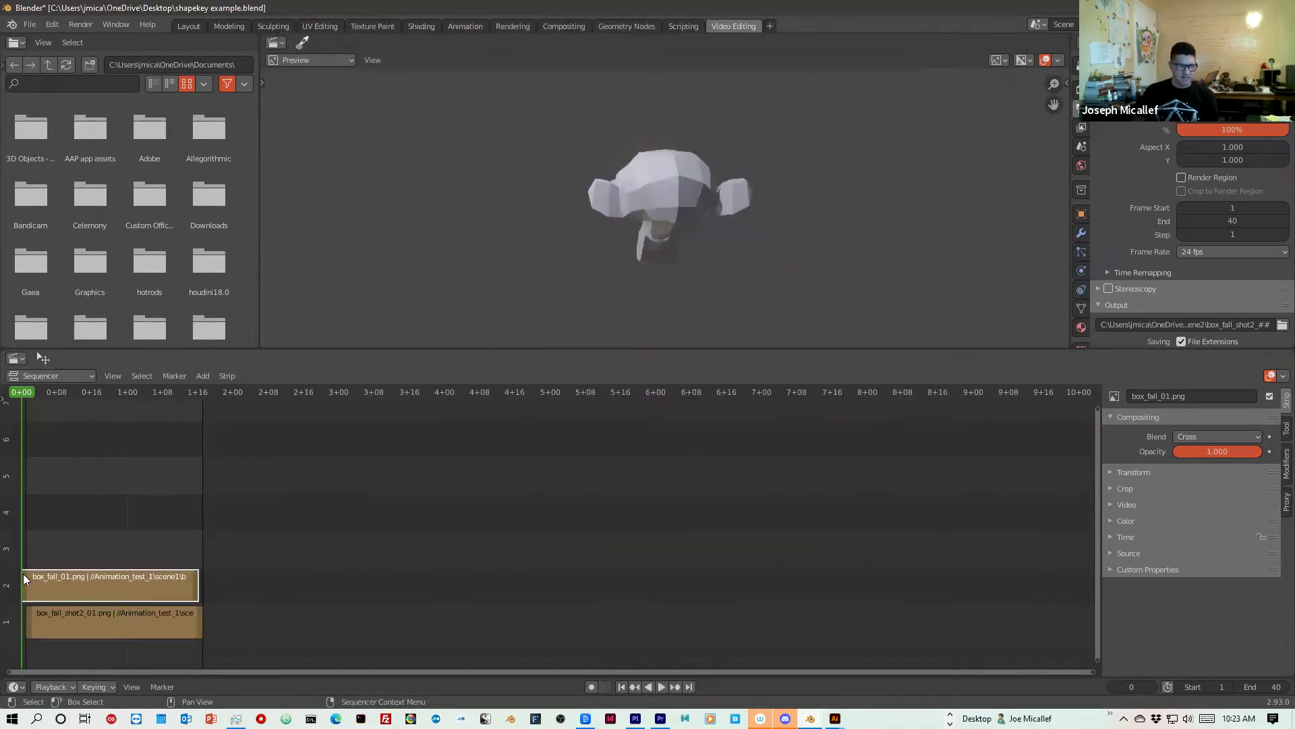
# Slide the box_fall_shot2 strip to start at about 1+06, overlapping the end of the box_fall strip, and play back the edit.
pyautogui.moveTo(59, 629); pyautogui.dragTo(189, 629)
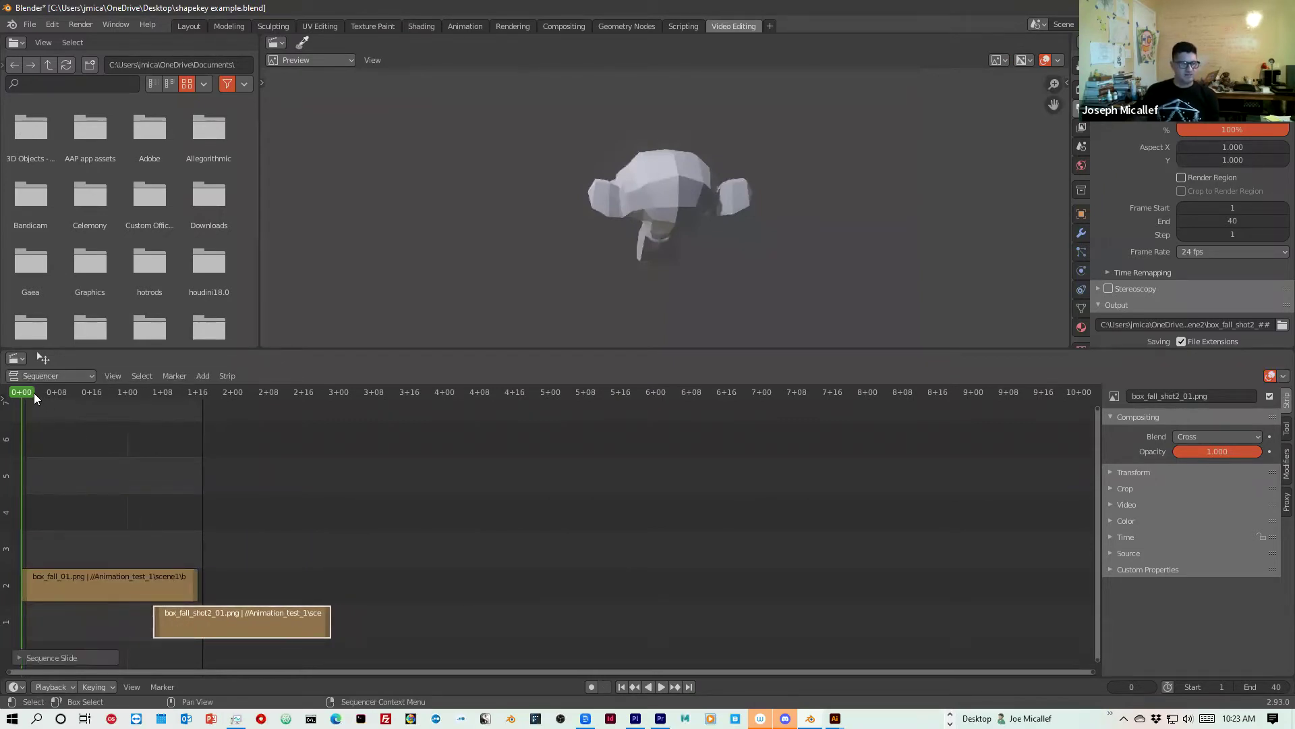
pyautogui.press('space')
pyautogui.moveTo(300, 420); pyautogui.dragTo(97, 508)
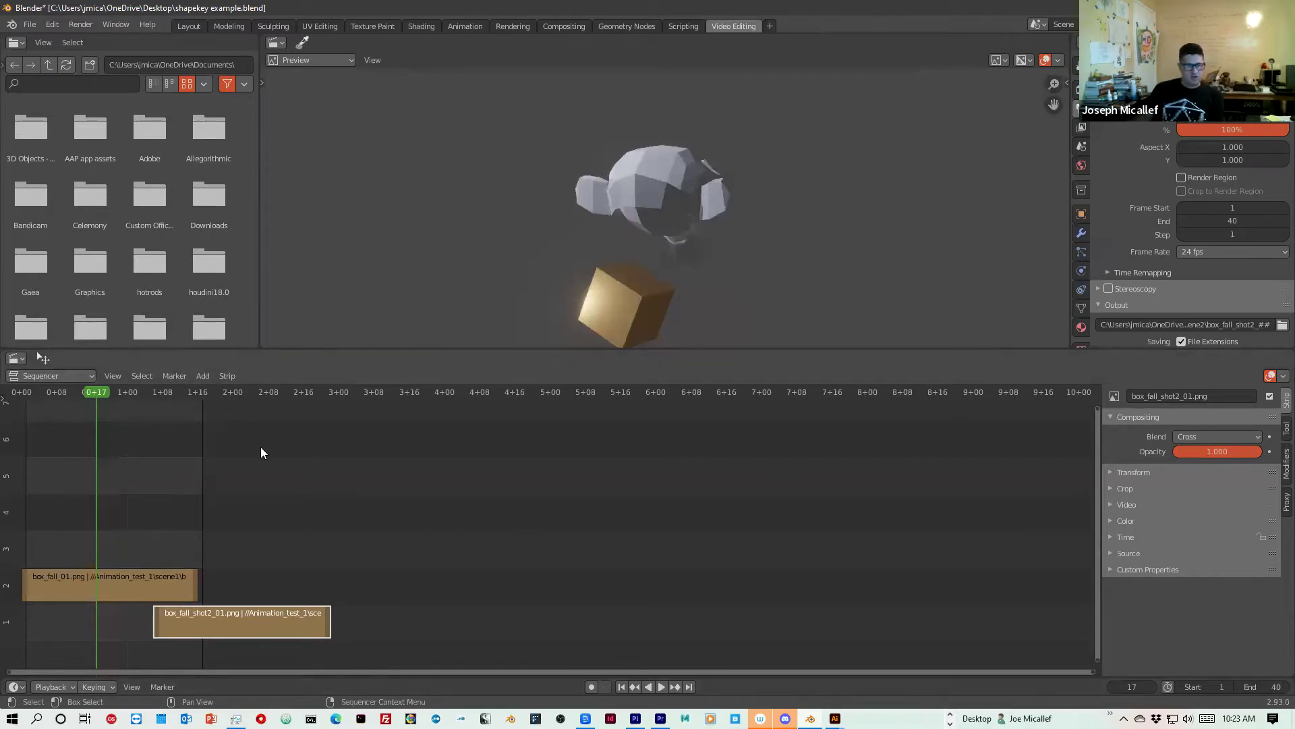
# Find the last frame of the box_fall_shot2 strip, set the scene's end frame to 70, and play the edit from the start.
pyautogui.moveTo(128, 395); pyautogui.dragTo(330, 396)
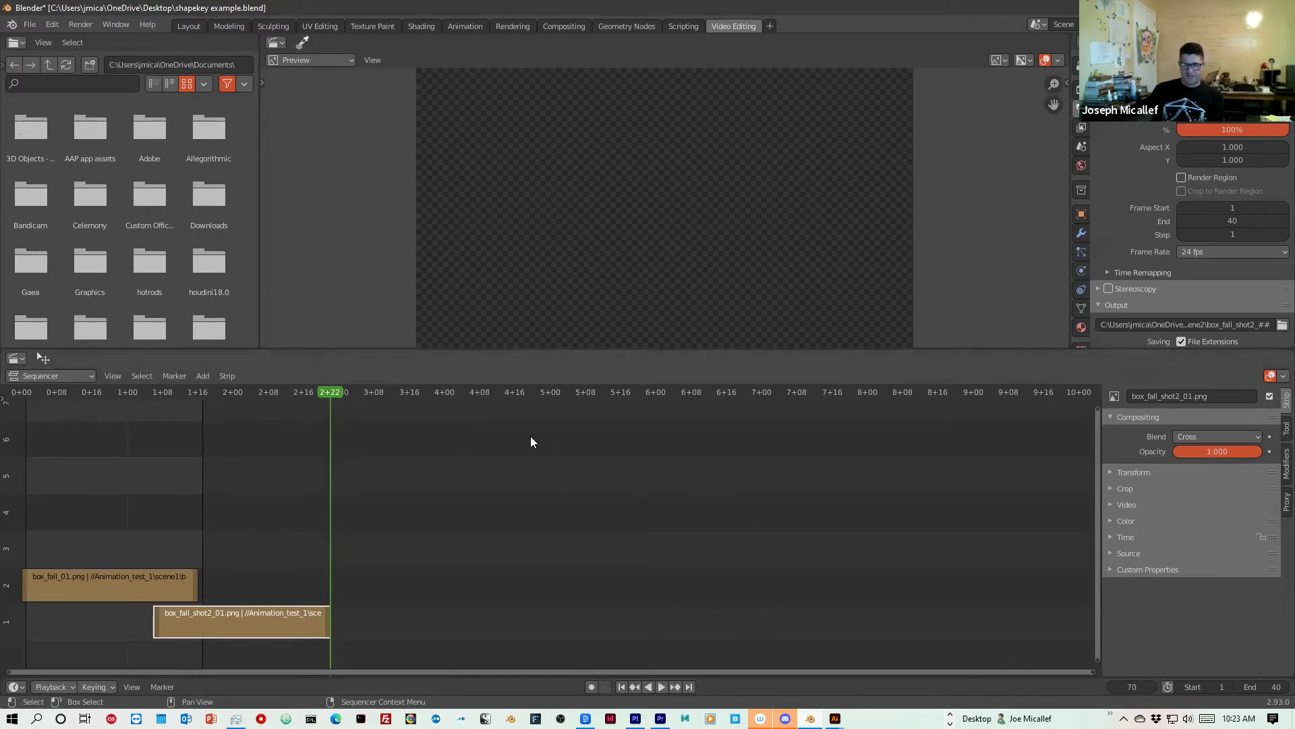
pyautogui.moveTo(333, 391)
pyautogui.mouseDown()
pyautogui.moveTo(295, 405)
pyautogui.moveTo(347, 410)
pyautogui.moveTo(330, 408)
pyautogui.mouseUp()
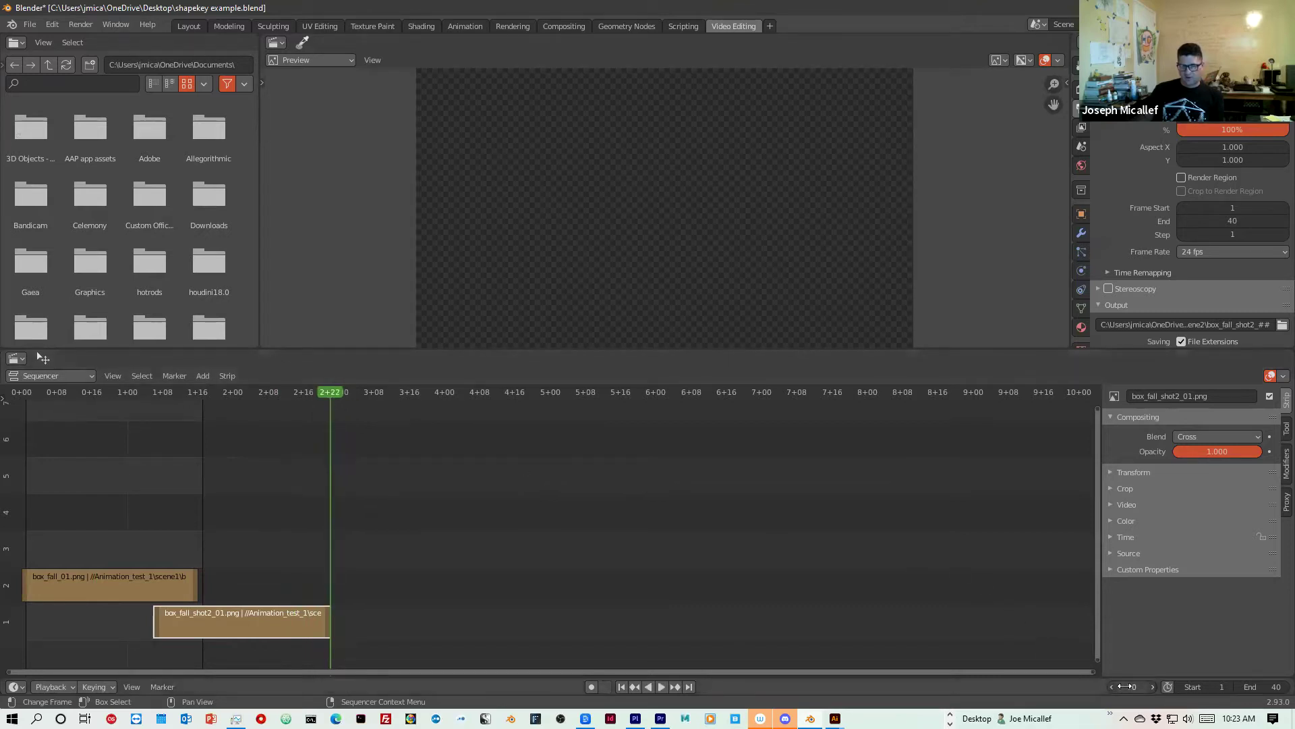
pyautogui.click(1262, 686)
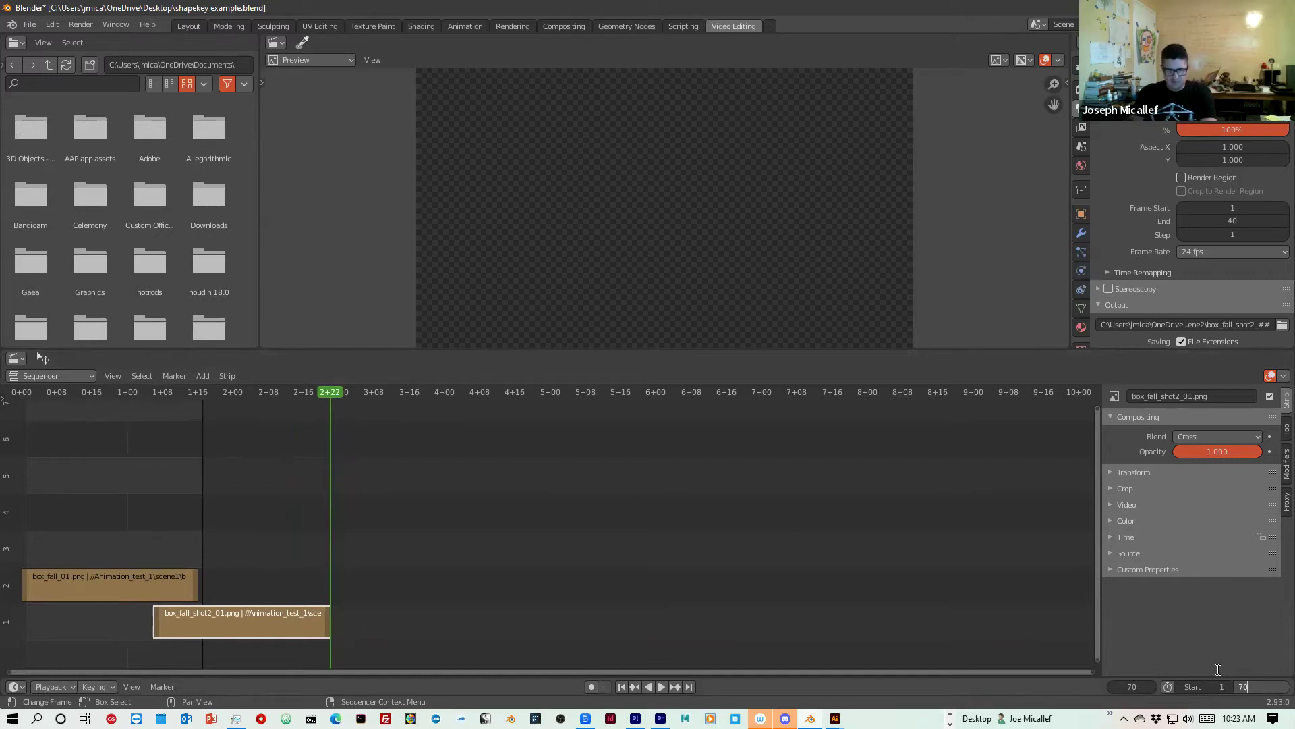
pyautogui.press('Return')
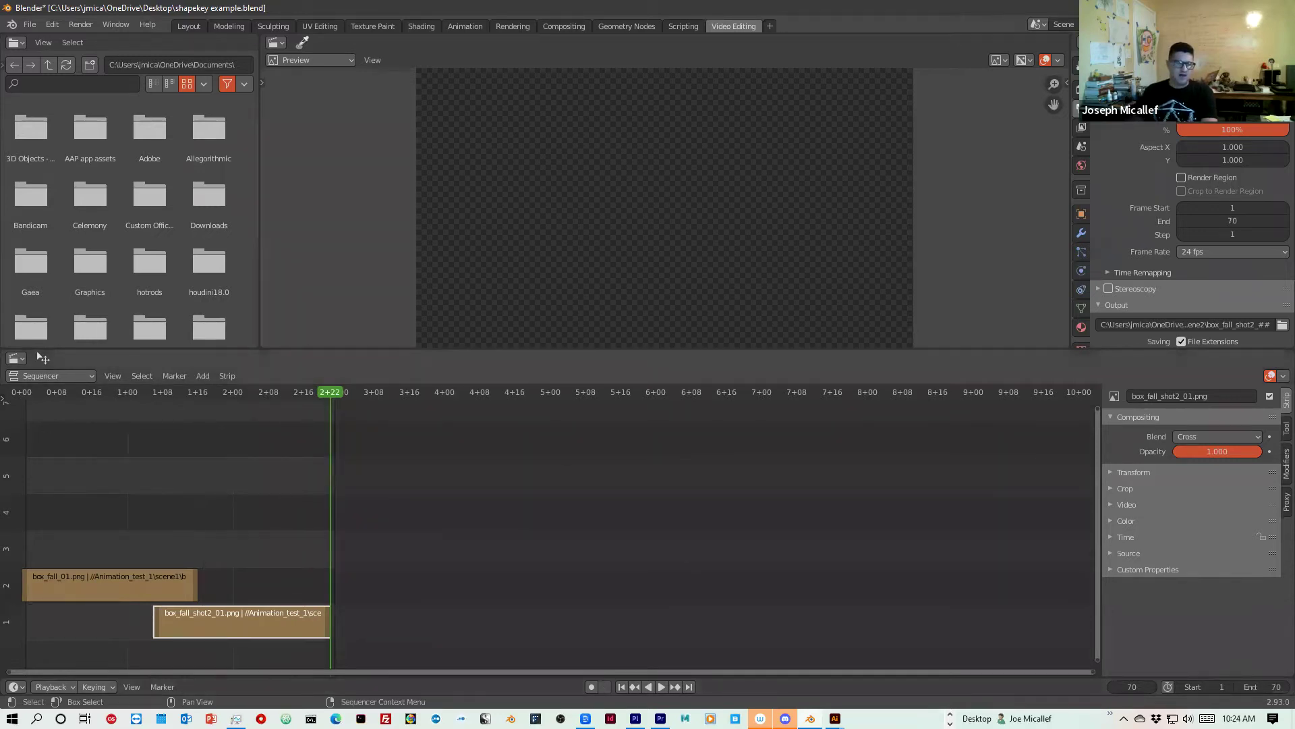
pyautogui.click(34, 389)
pyautogui.press('space')
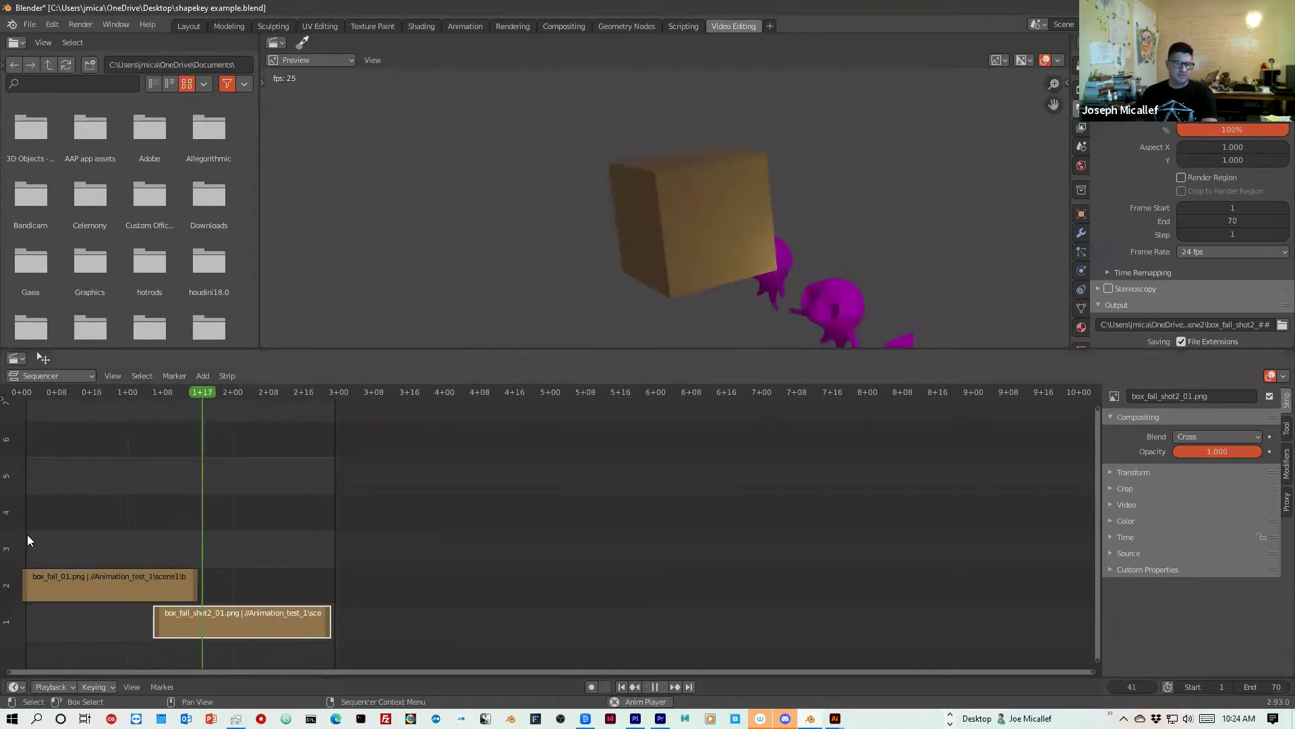
pyautogui.press('space')
# Move the box_fall_shot2 strip into channel 2 directly after the box_fall strip and place the playhead on the cut at 1+16.
pyautogui.moveTo(228, 616); pyautogui.dragTo(272, 586)
pyautogui.click(194, 585)
pyautogui.rightClick(196, 587)
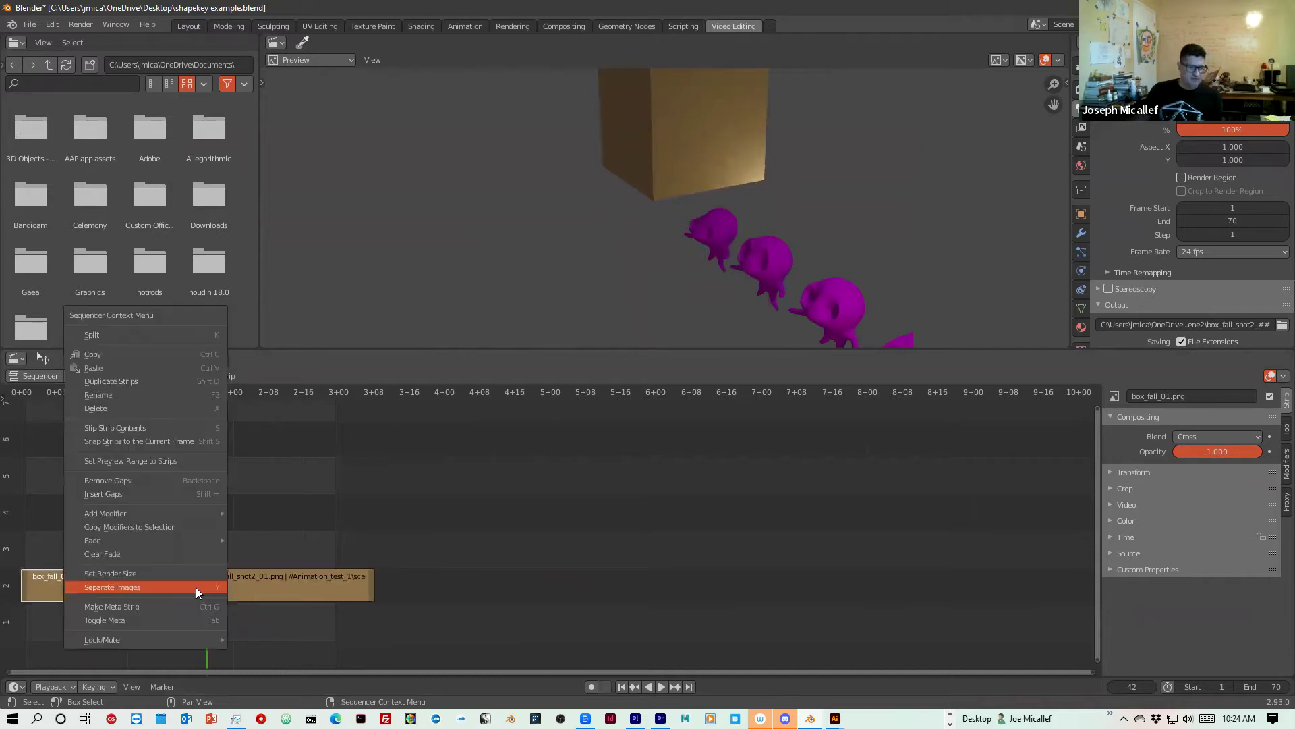
pyautogui.click(283, 498)
pyautogui.moveTo(198, 394); pyautogui.dragTo(198, 402)
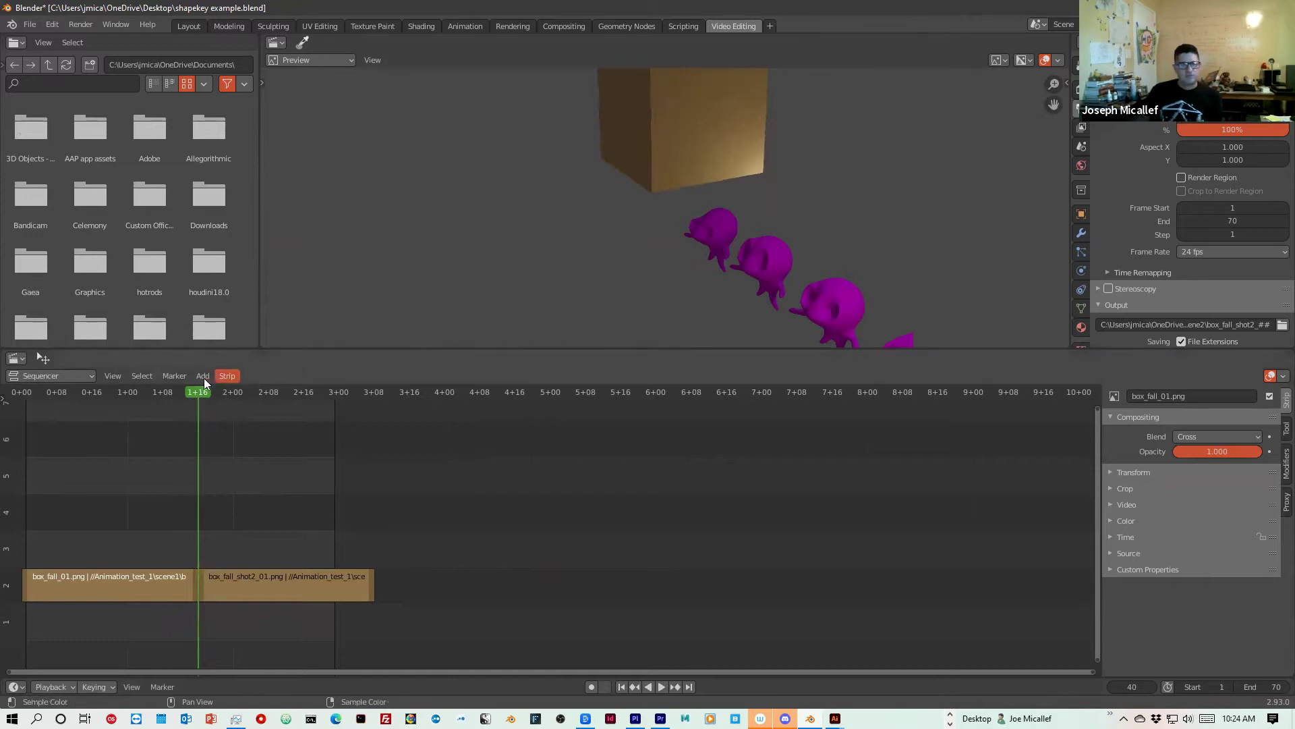
pyautogui.click(203, 376)
pyautogui.moveTo(226, 375)
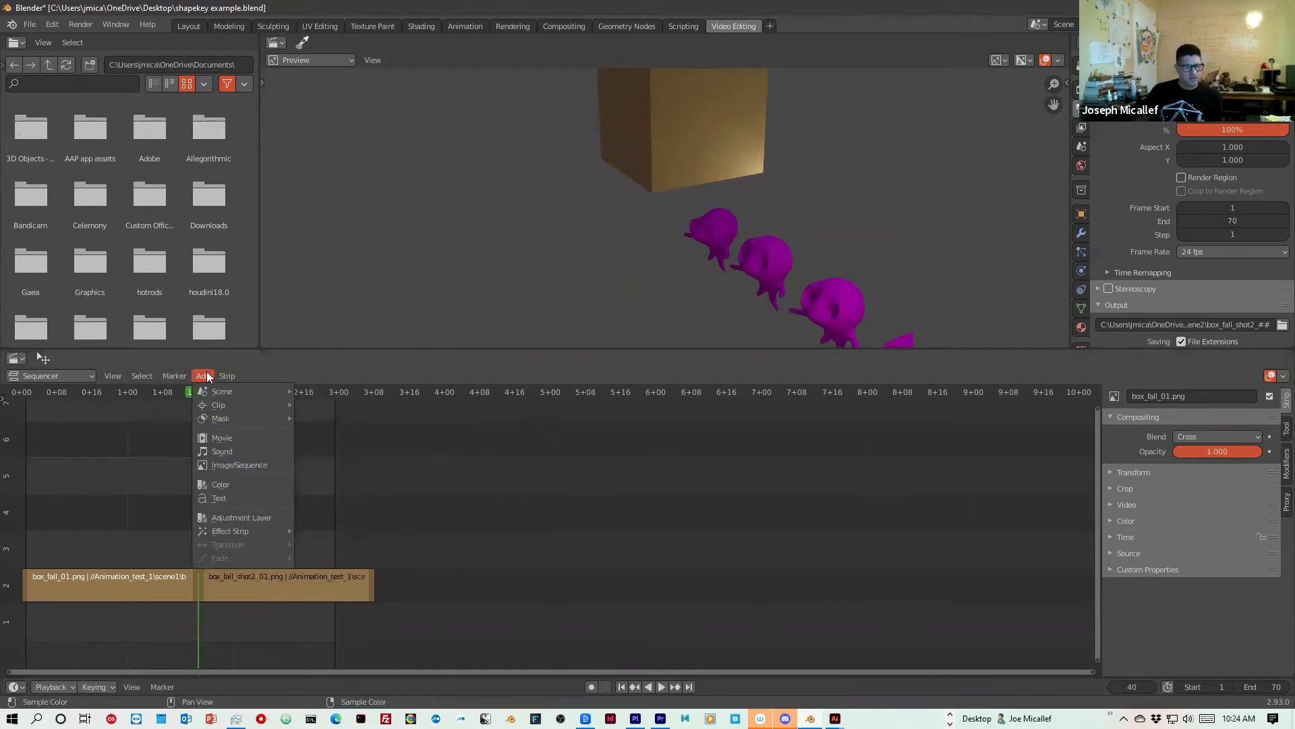
pyautogui.moveTo(265, 527)
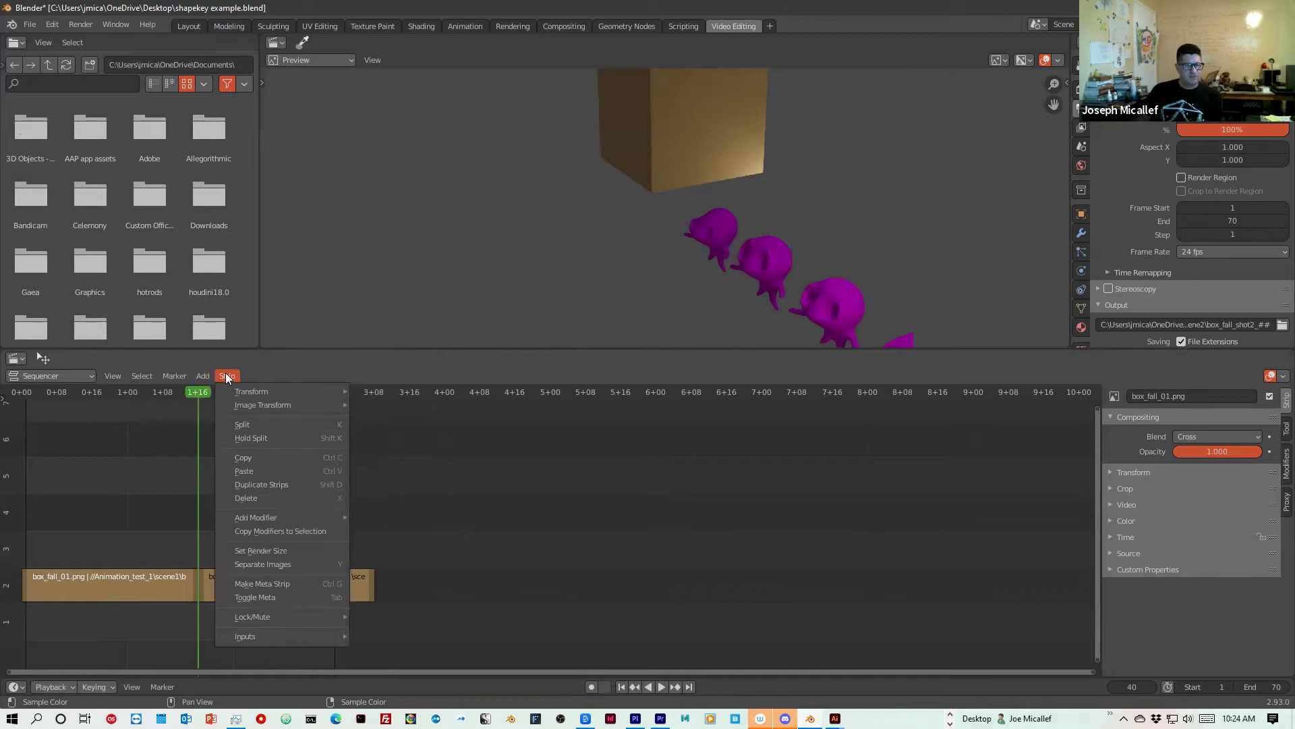
pyautogui.click(235, 570)
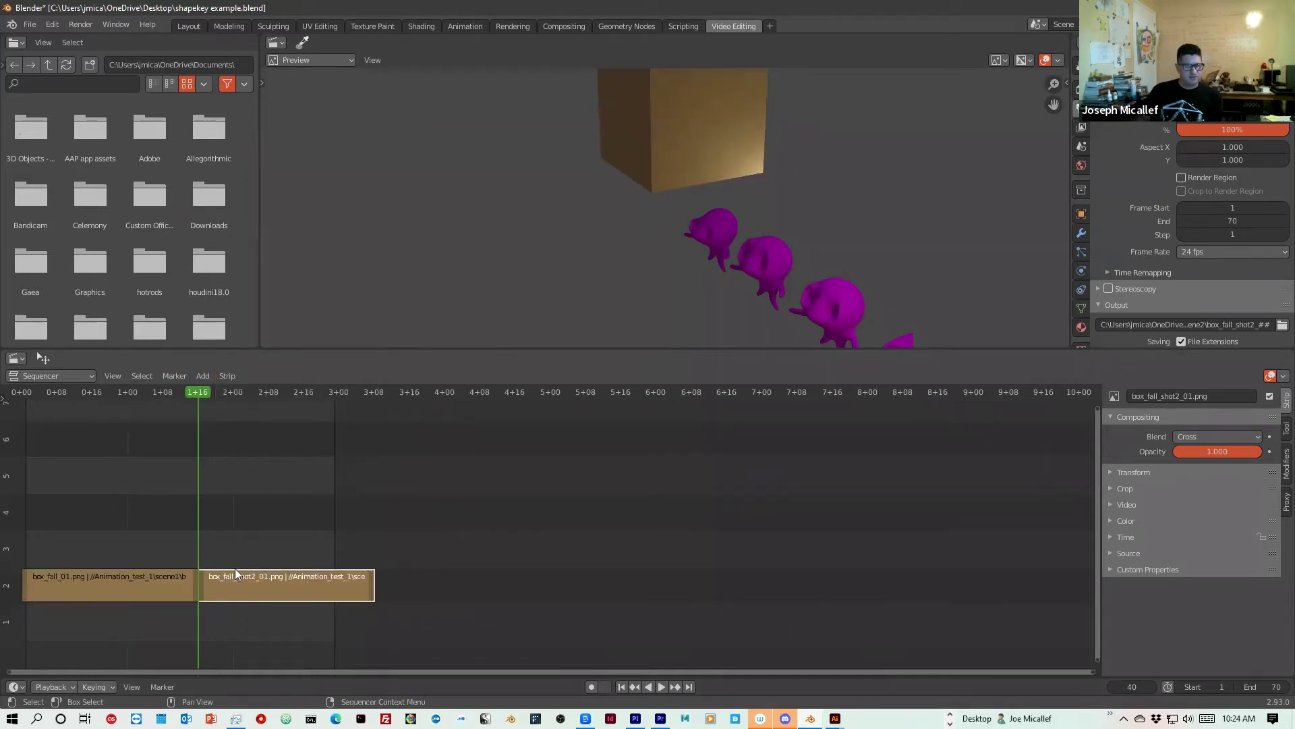
pyautogui.click(227, 376)
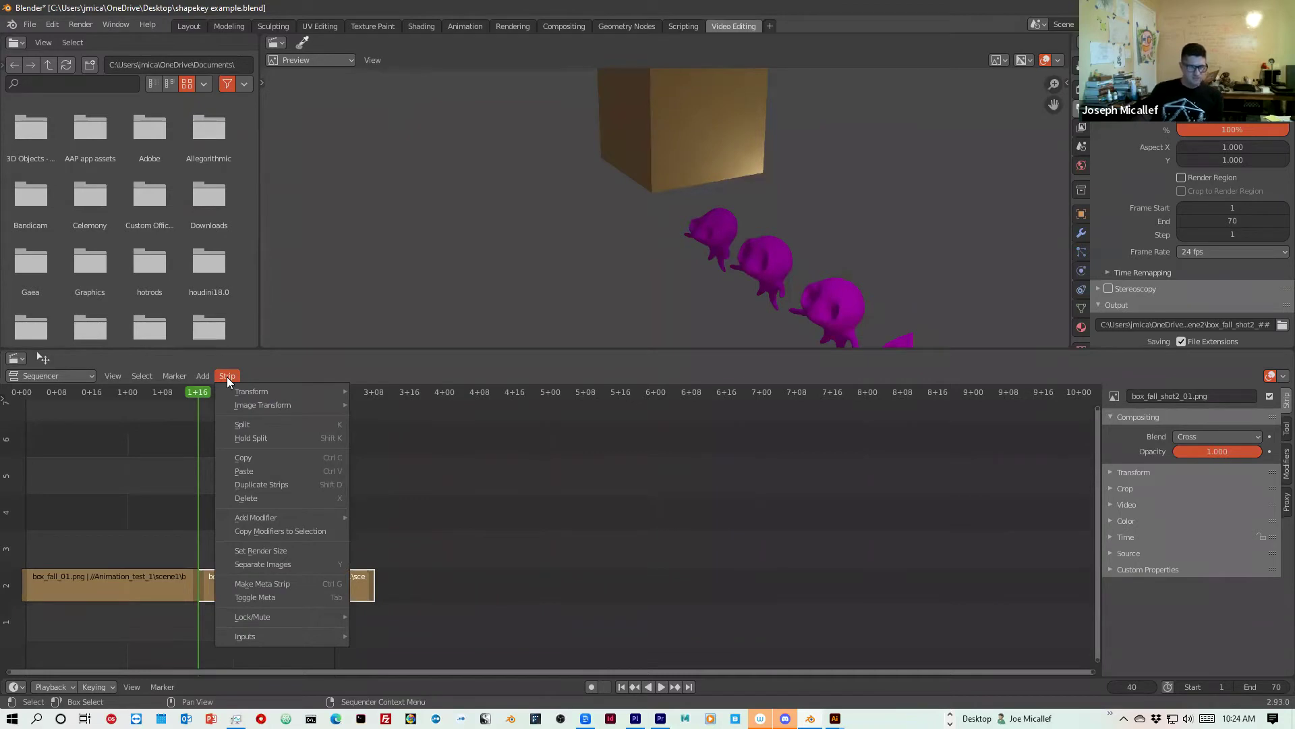
pyautogui.press('space')
pyautogui.moveTo(197, 399); pyautogui.dragTo(199, 400)
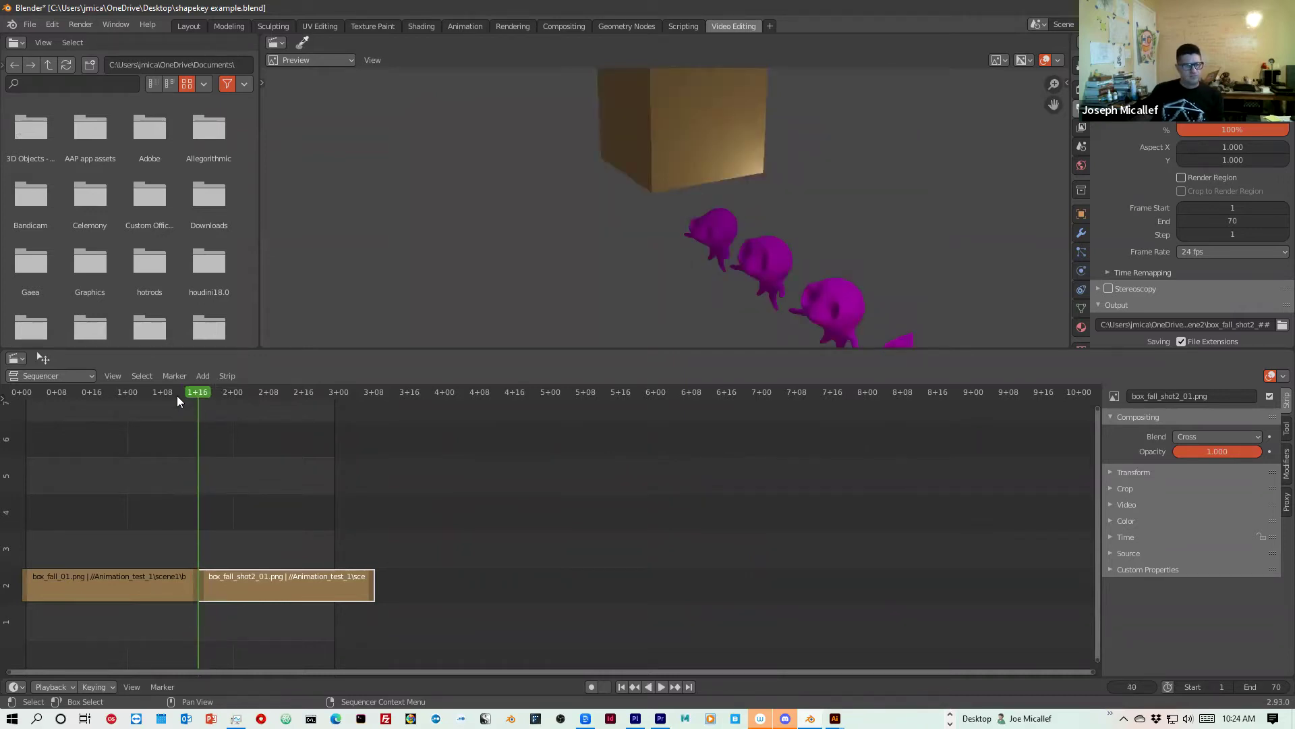
# Try a fade-out on the box_fall_shot2 strip with an adjusted duration, and undo it.
pyautogui.click(200, 377)
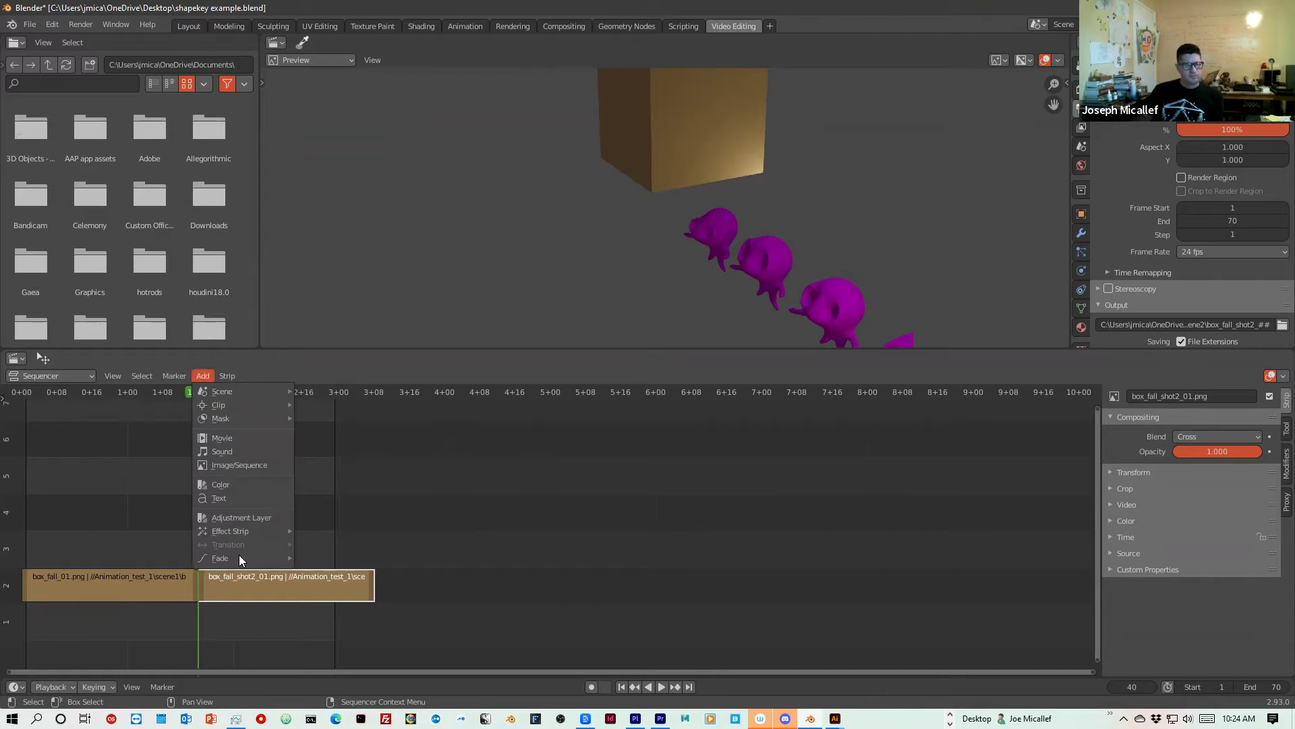
pyautogui.moveTo(246, 561)
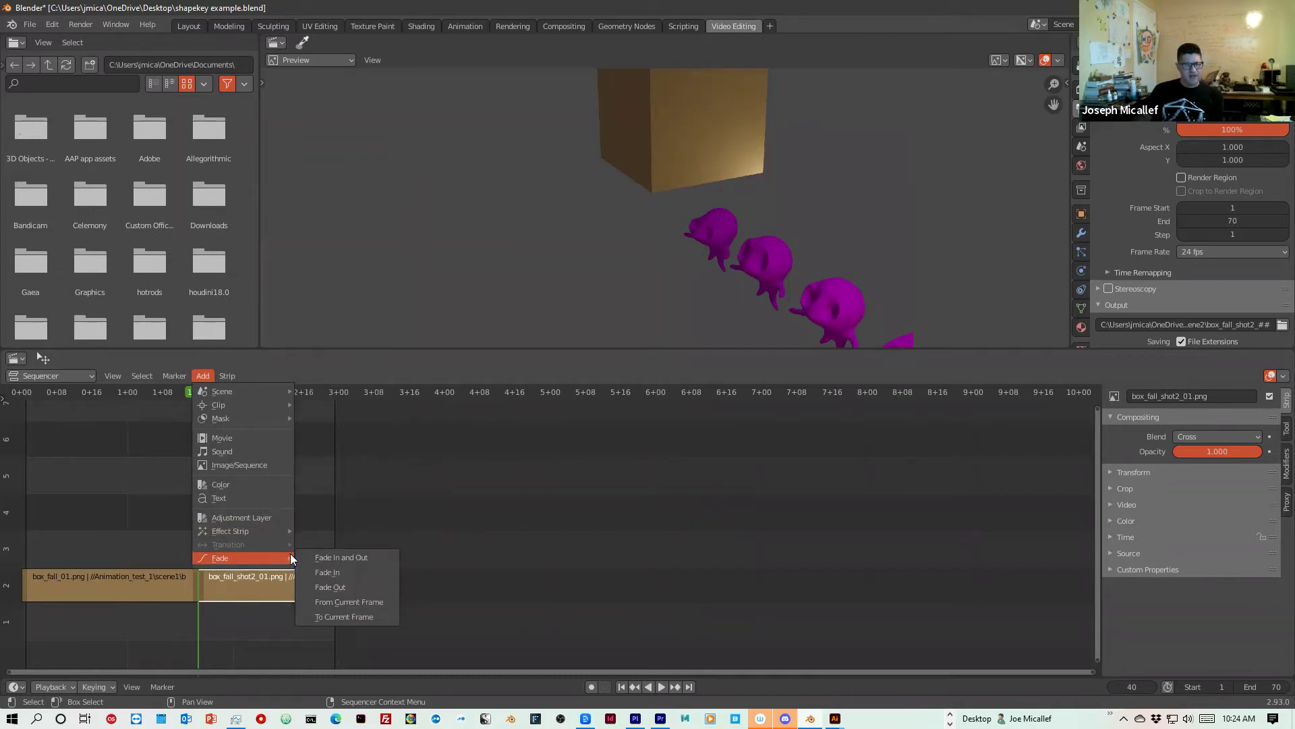
pyautogui.click(348, 586)
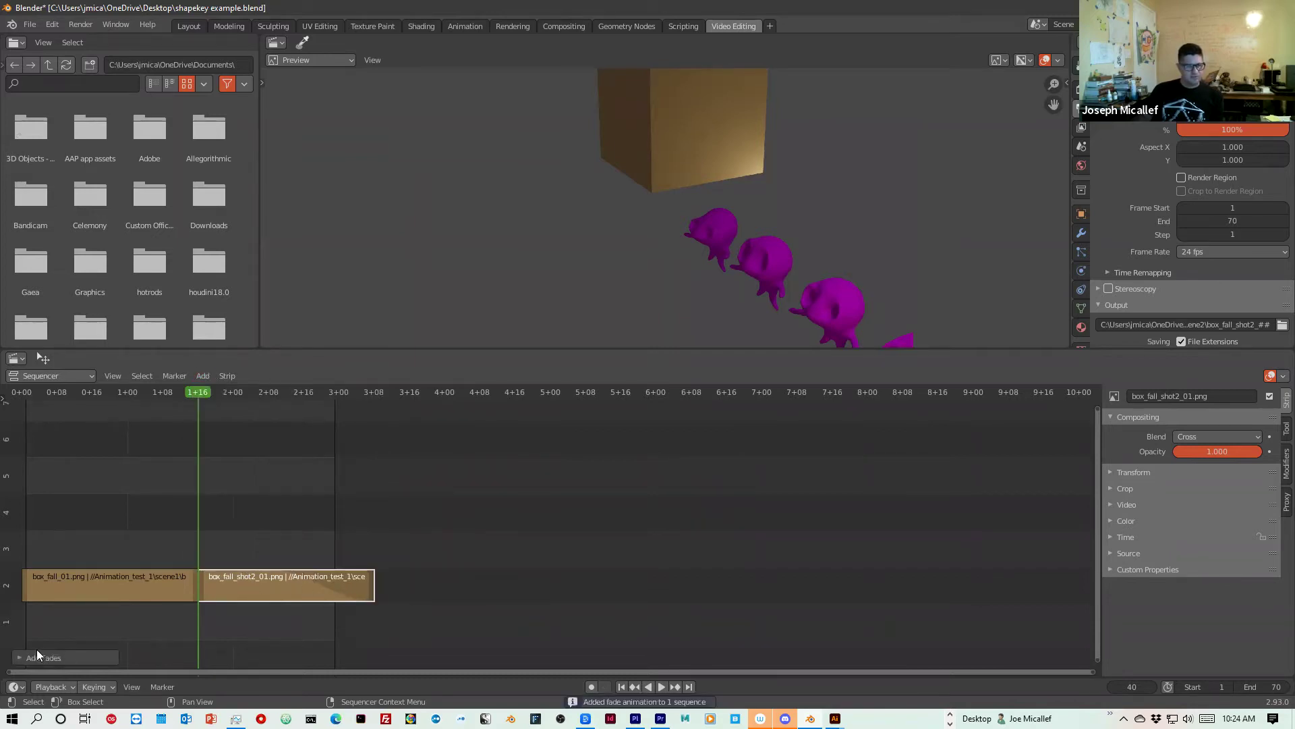
pyautogui.click(19, 656)
pyautogui.moveTo(149, 642)
pyautogui.mouseDown()
pyautogui.moveTo(199, 641)
pyautogui.moveTo(125, 641)
pyautogui.mouseUp()
pyautogui.hotkey('ctrl', 'z')
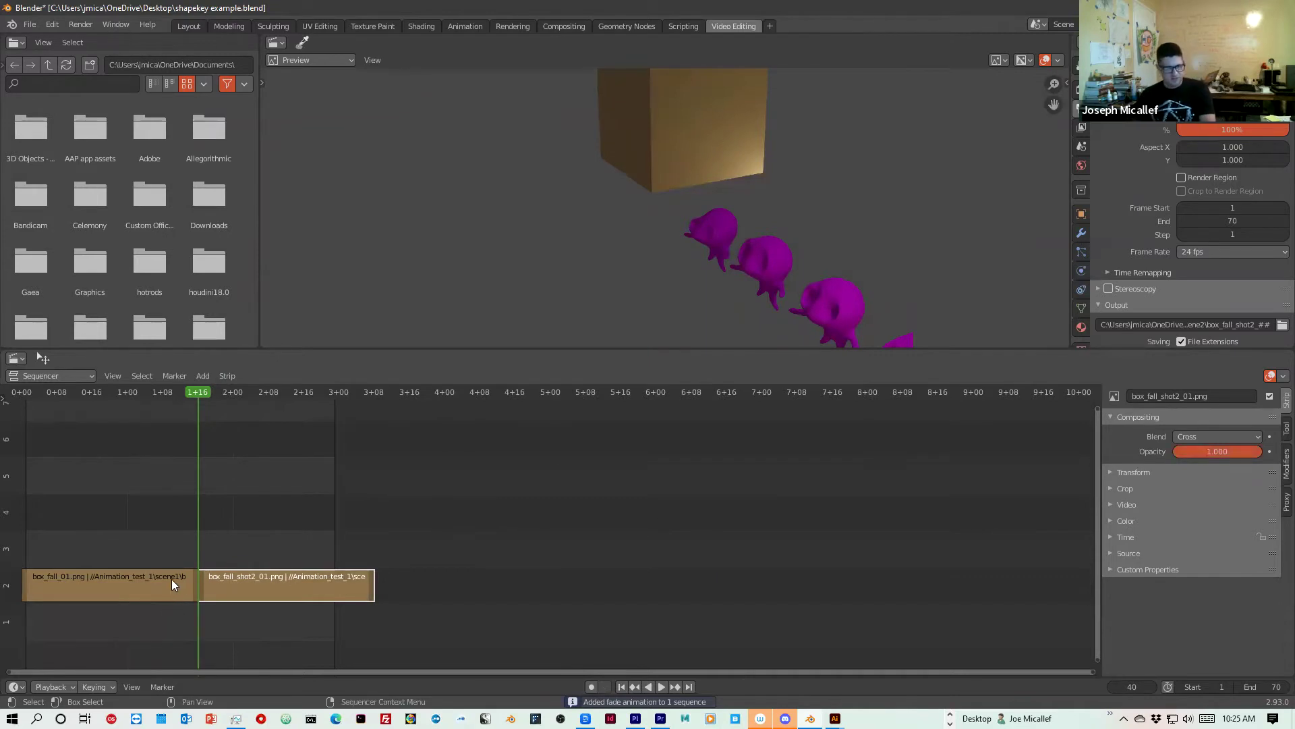
# Add a fade-out to the box_fall strip with a fade duration of 0.28.
pyautogui.click(172, 579)
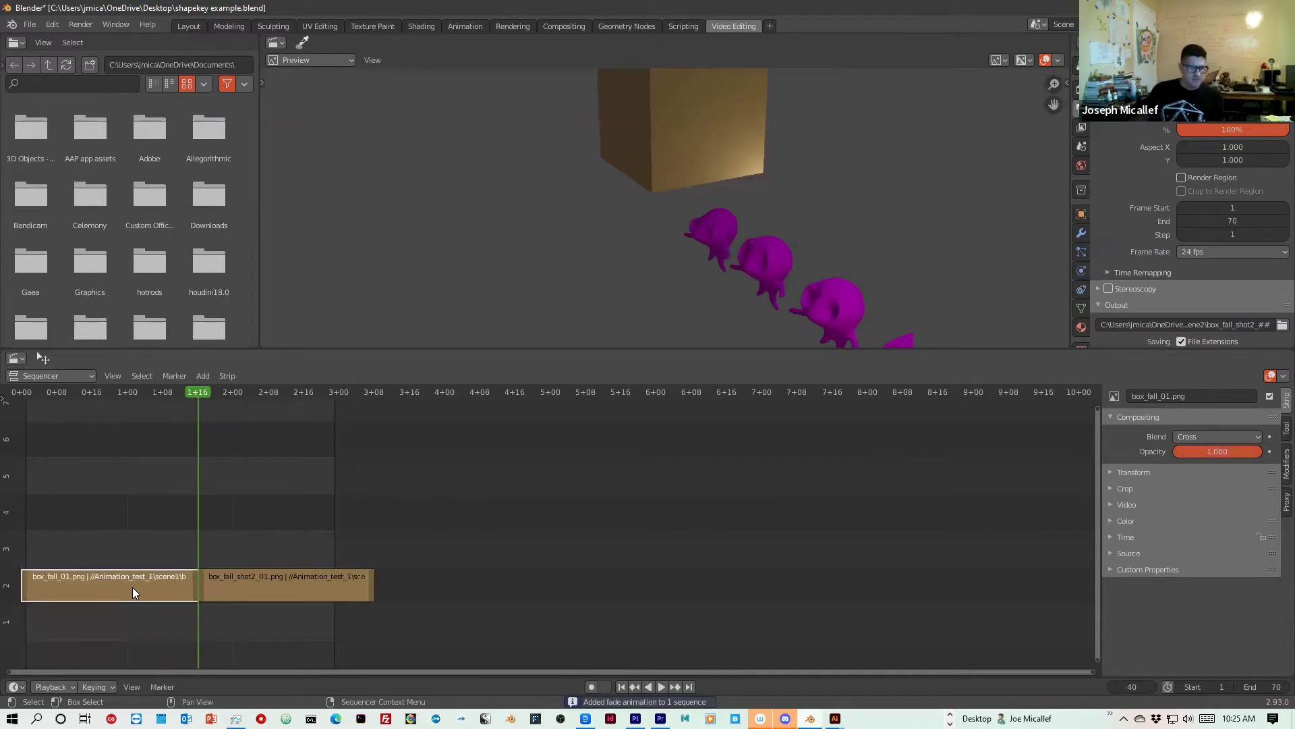
pyautogui.click(200, 376)
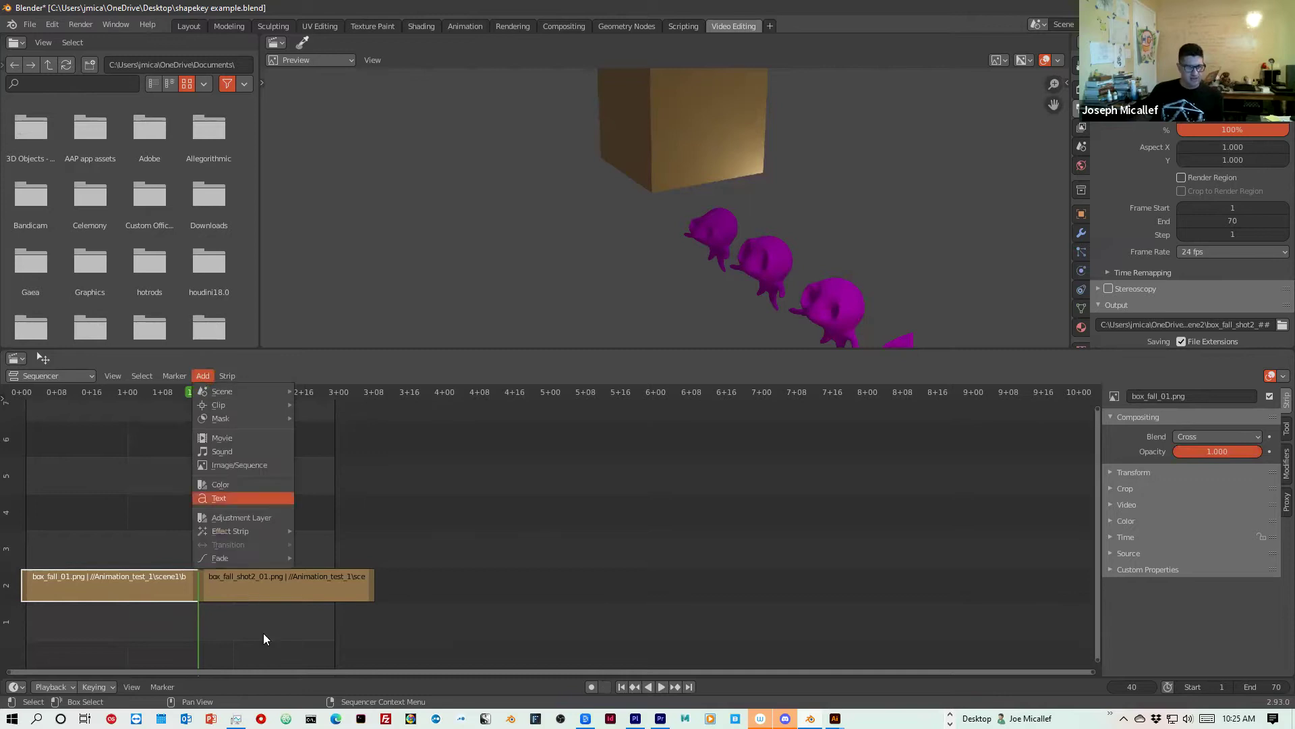
pyautogui.click(202, 376)
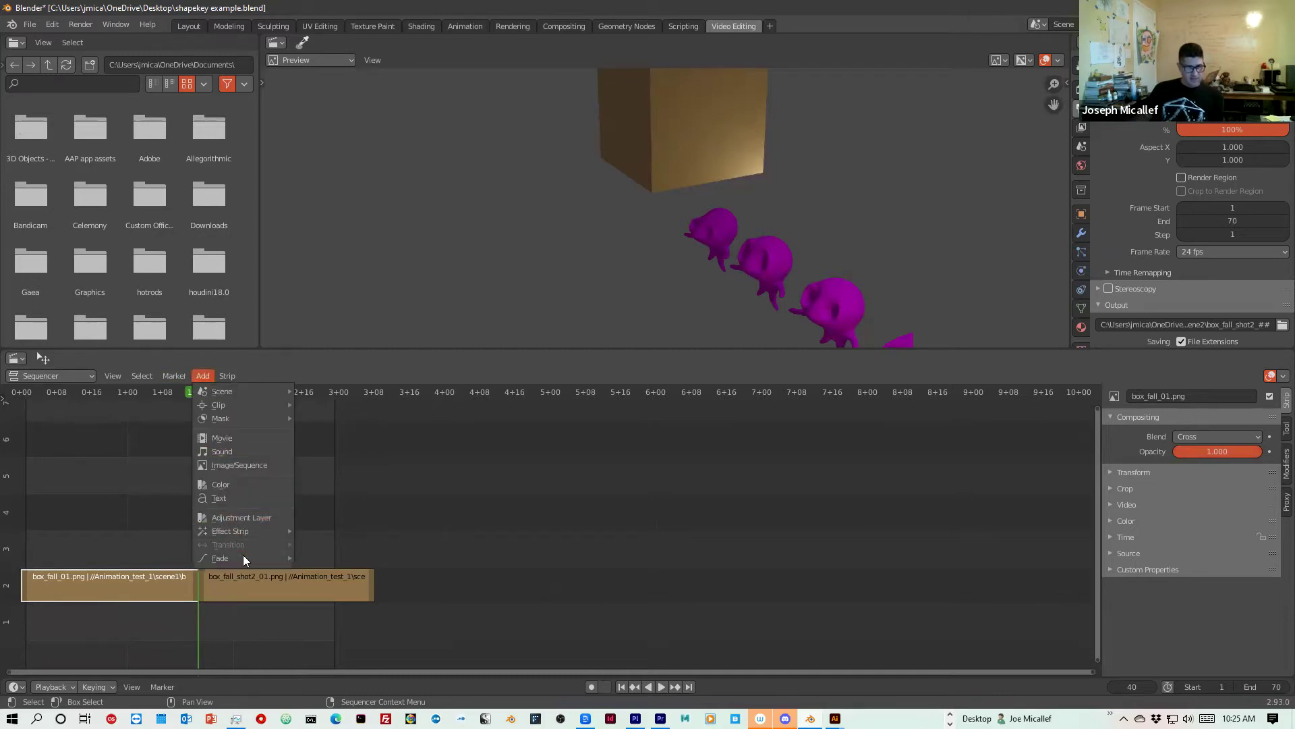
pyautogui.moveTo(244, 557)
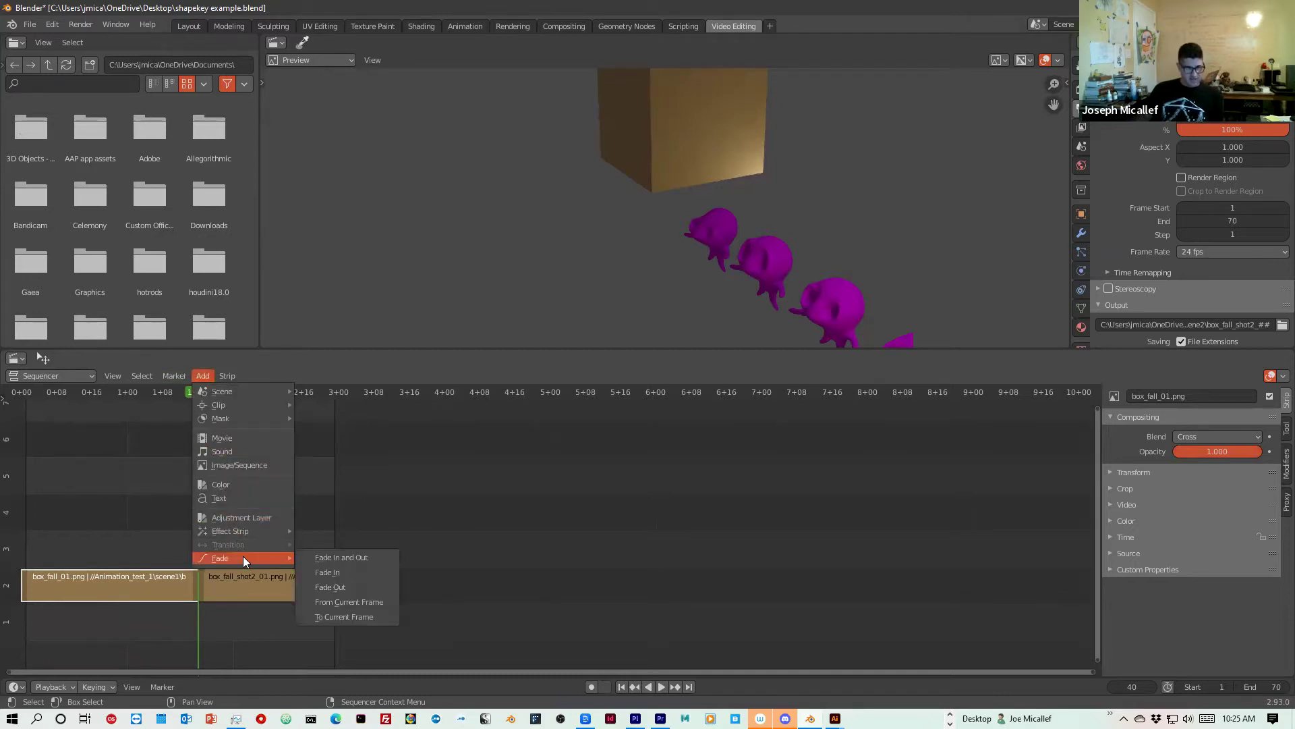
pyautogui.click(351, 586)
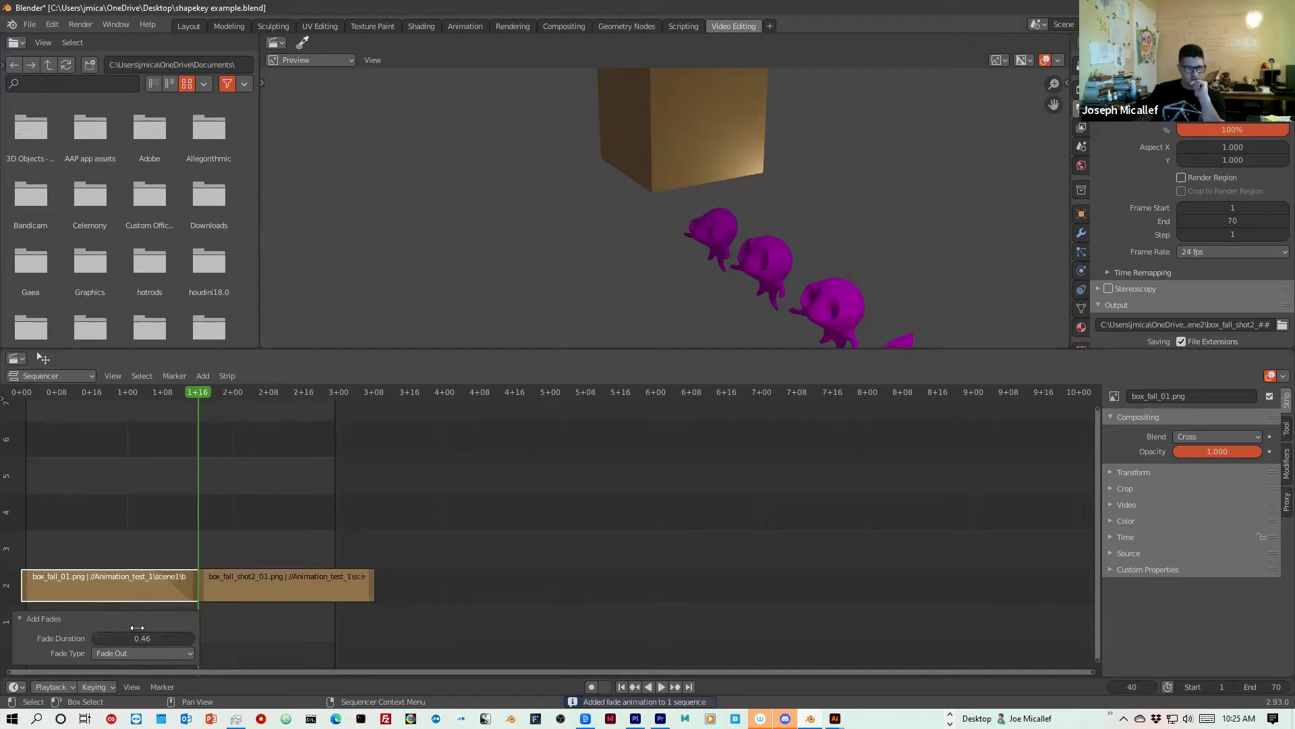
pyautogui.moveTo(137, 627); pyautogui.dragTo(115, 627)
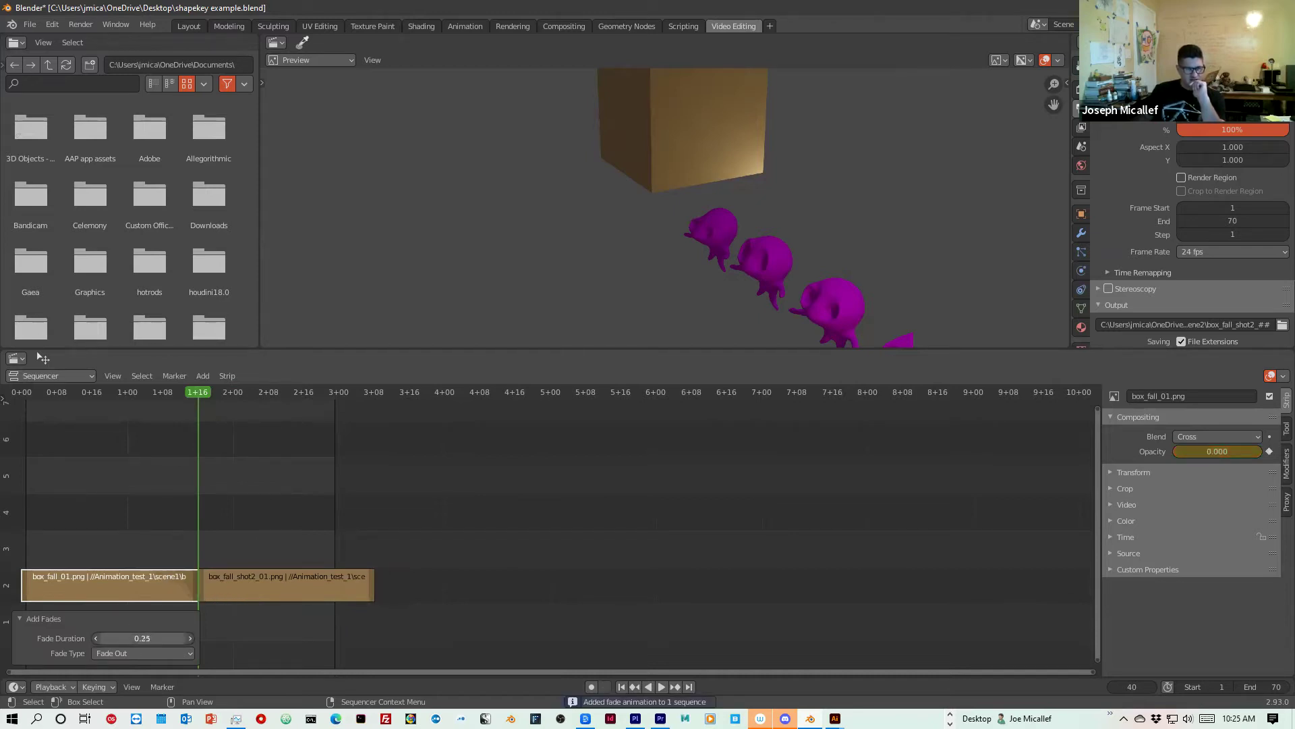
pyautogui.moveTo(141, 638); pyautogui.dragTo(154, 560)
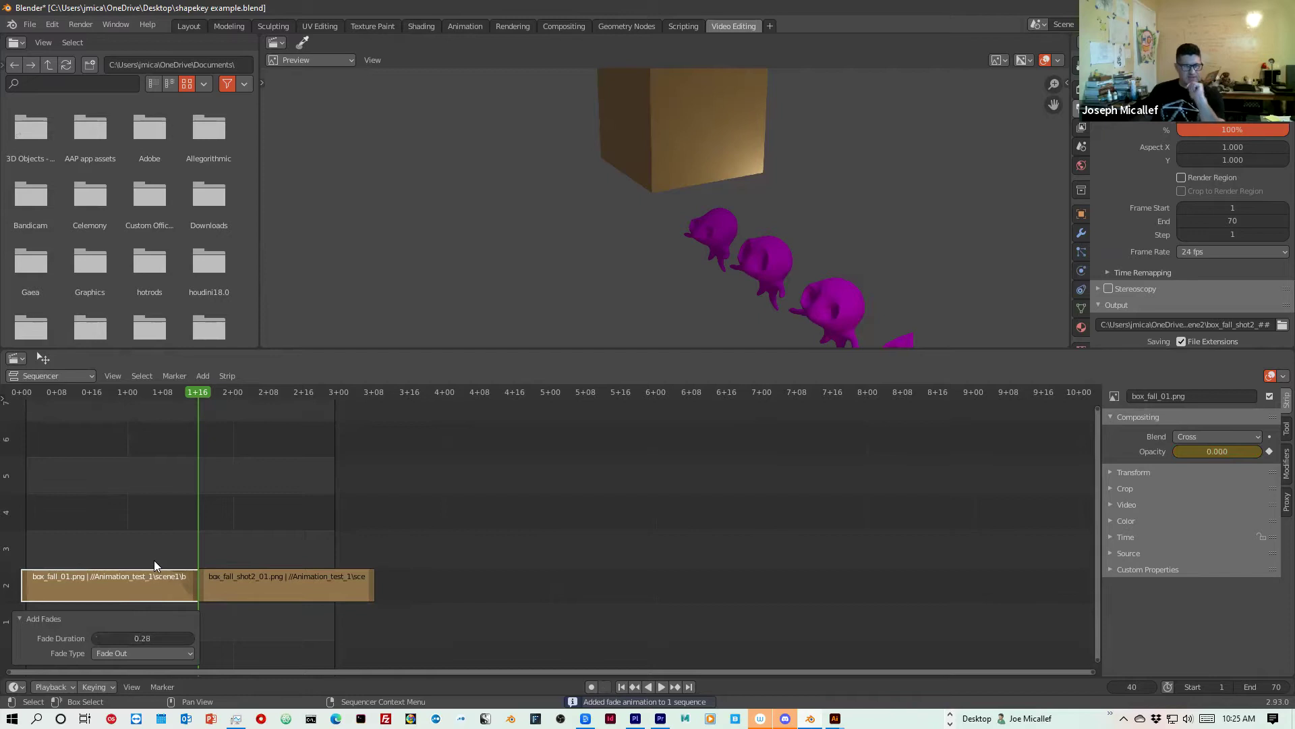
# Move the box_fall_shot2 strip into channel 1 starting at about 1+07, overlapping the fade-out, and play and scrub through the transition.
pyautogui.click(216, 585)
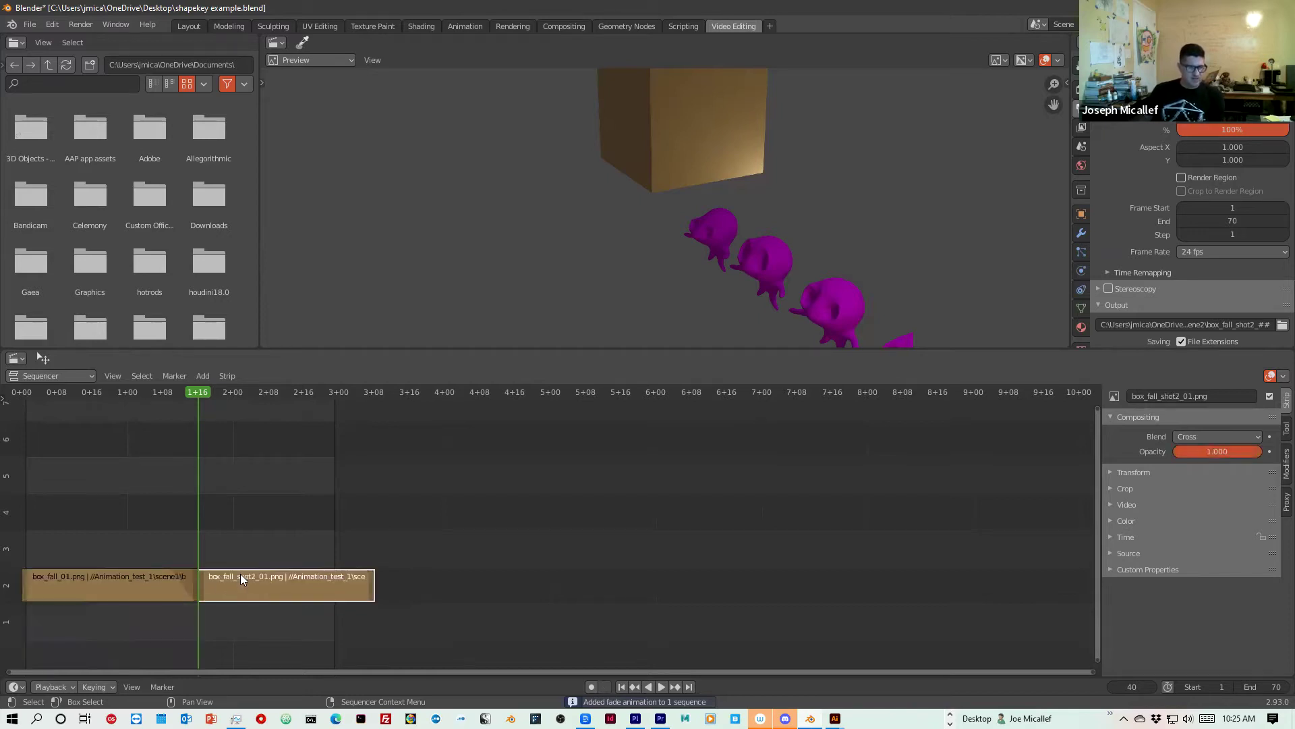
pyautogui.moveTo(240, 573); pyautogui.dragTo(198, 624)
pyautogui.moveTo(197, 399); pyautogui.dragTo(16, 429)
pyautogui.press('space')
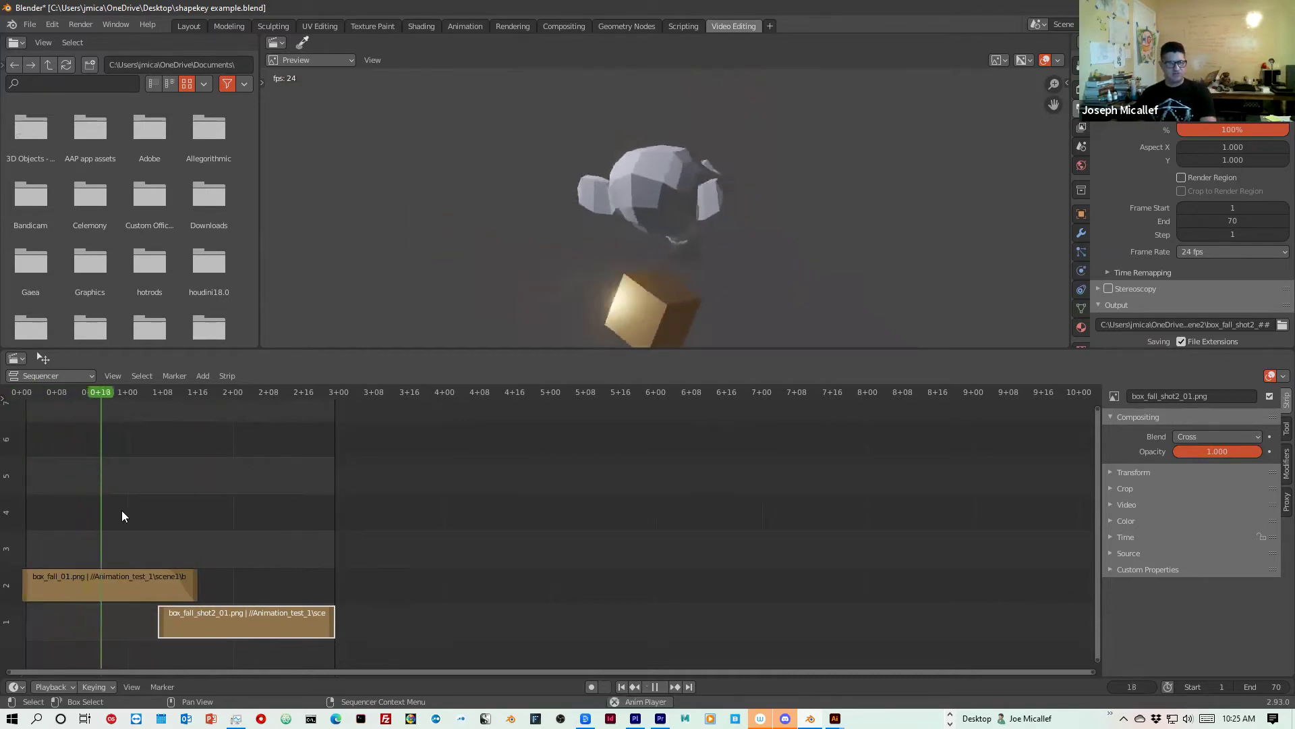
pyautogui.press('space')
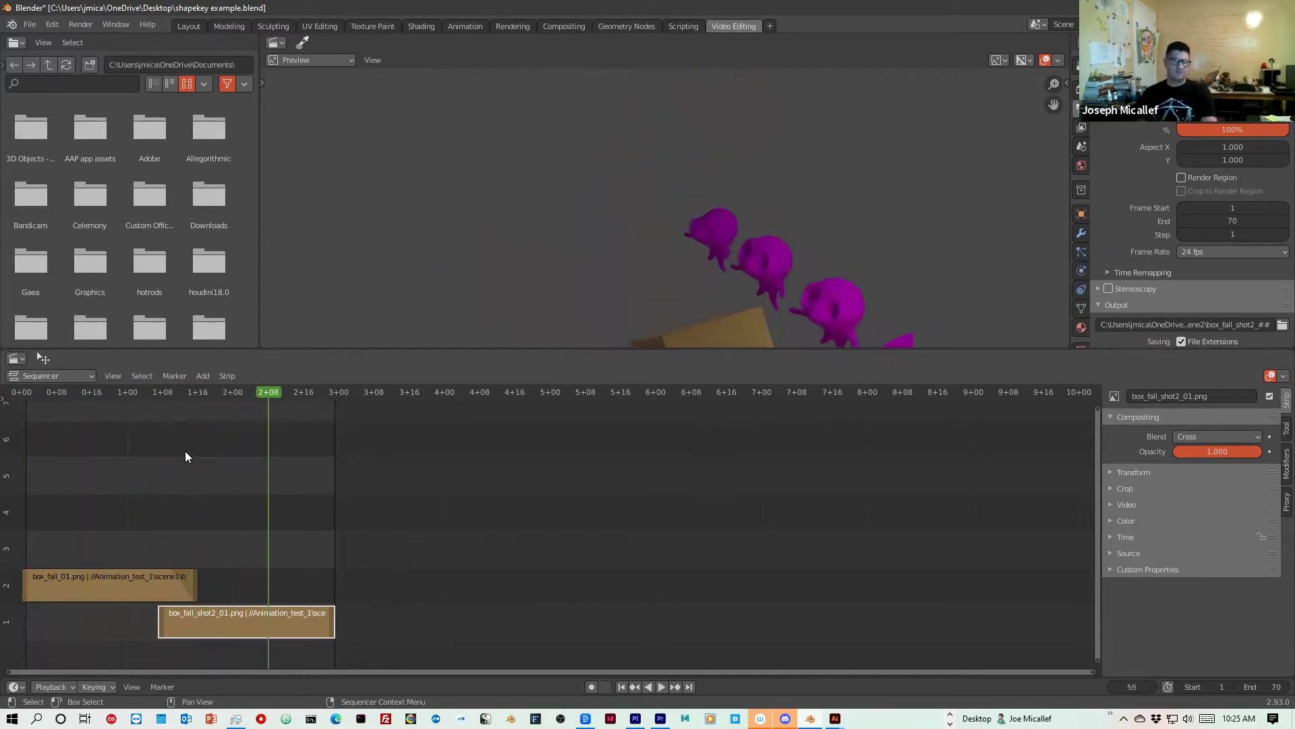
pyautogui.moveTo(209, 400); pyautogui.dragTo(196, 622)
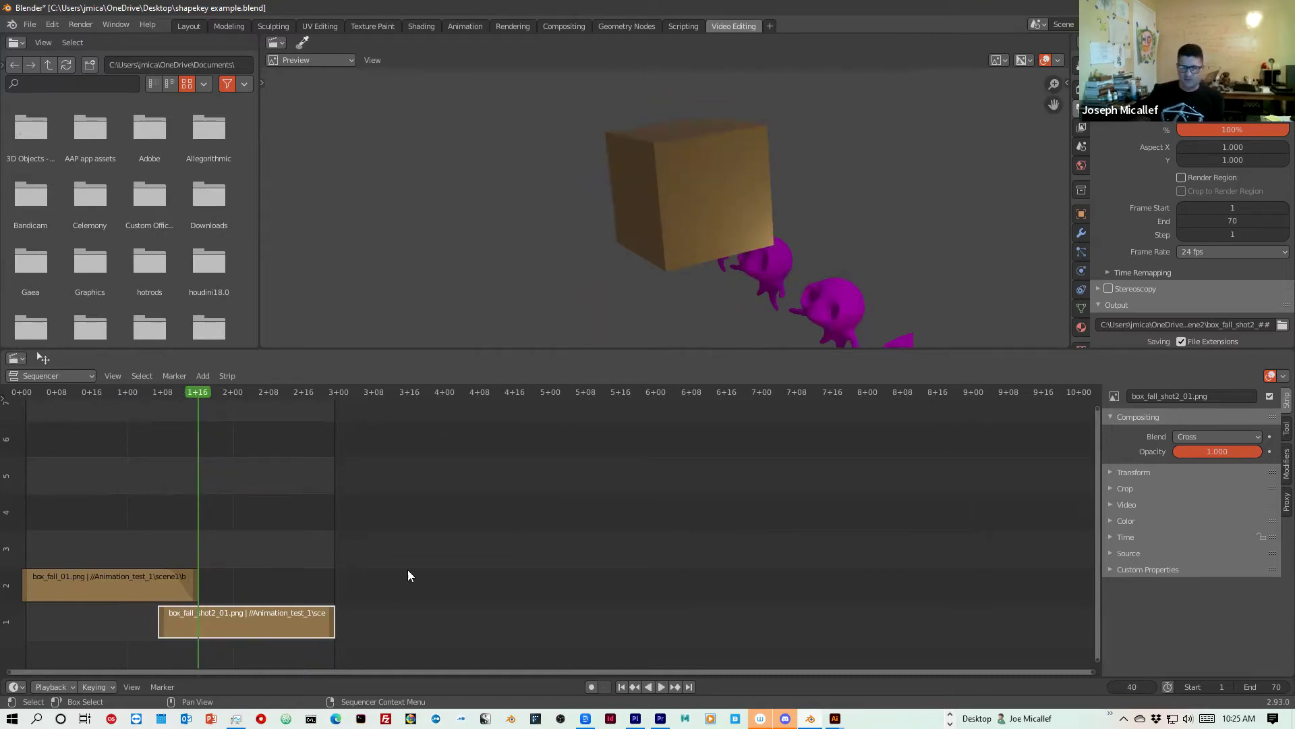
pyautogui.moveTo(255, 393); pyautogui.dragTo(237, 428)
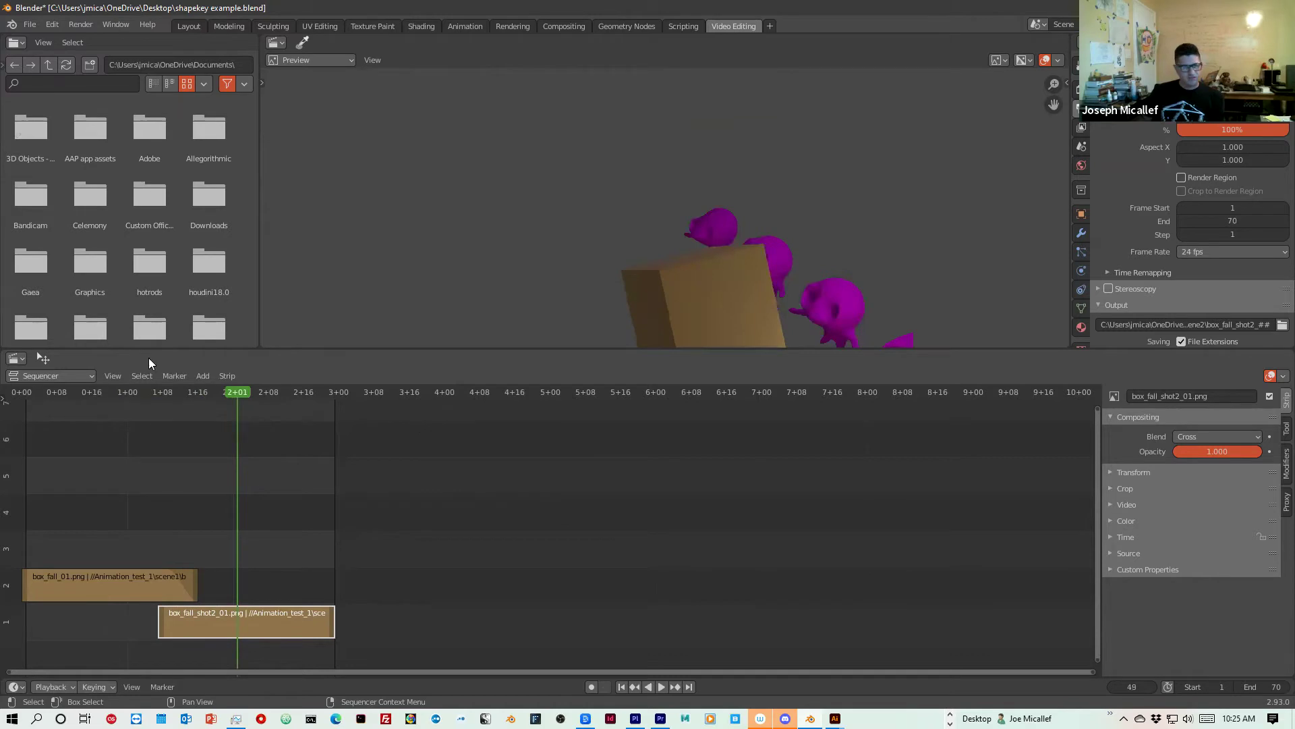
pyautogui.click(224, 376)
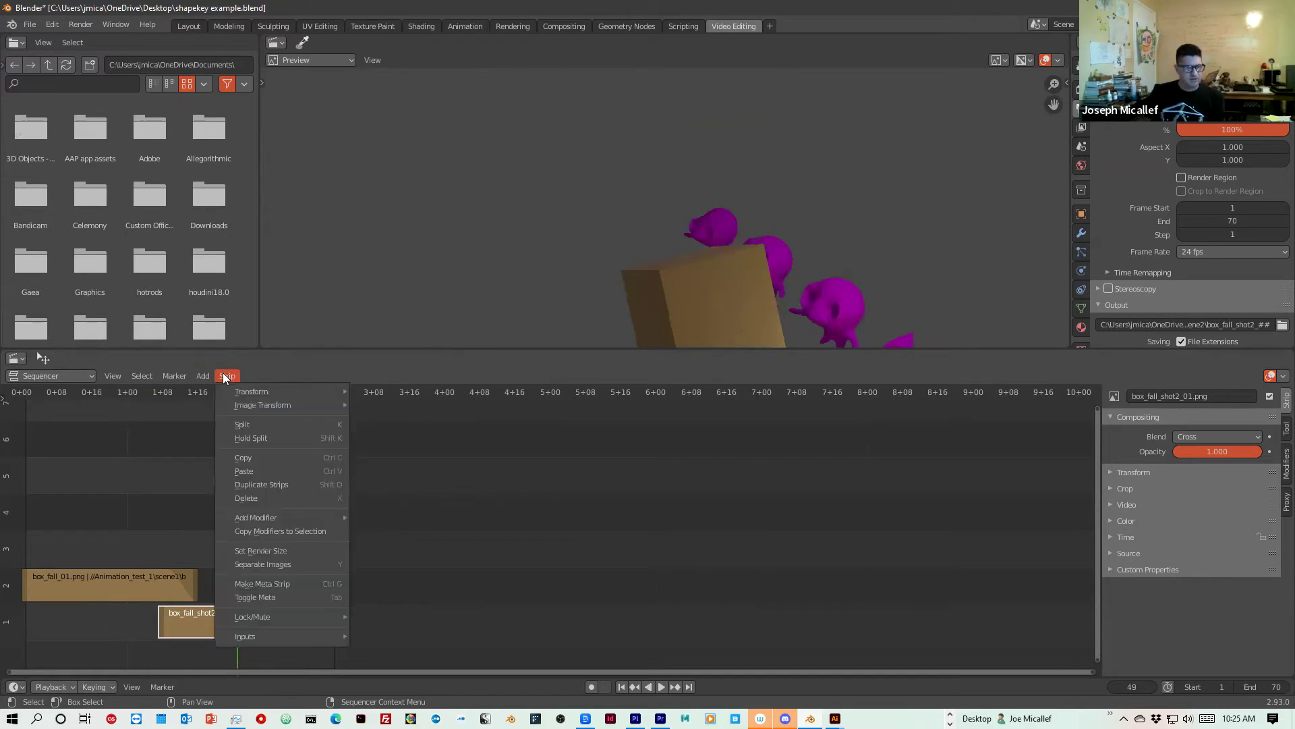
pyautogui.moveTo(206, 372)
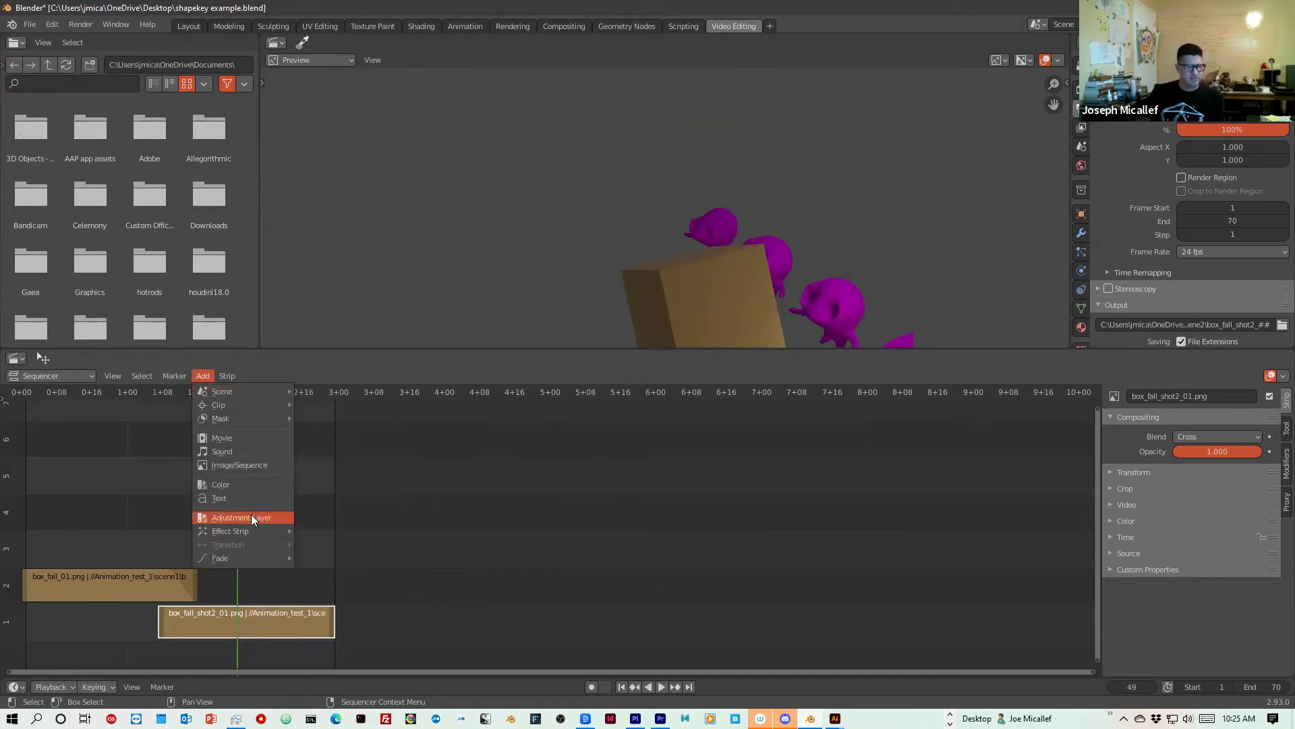
pyautogui.moveTo(266, 533)
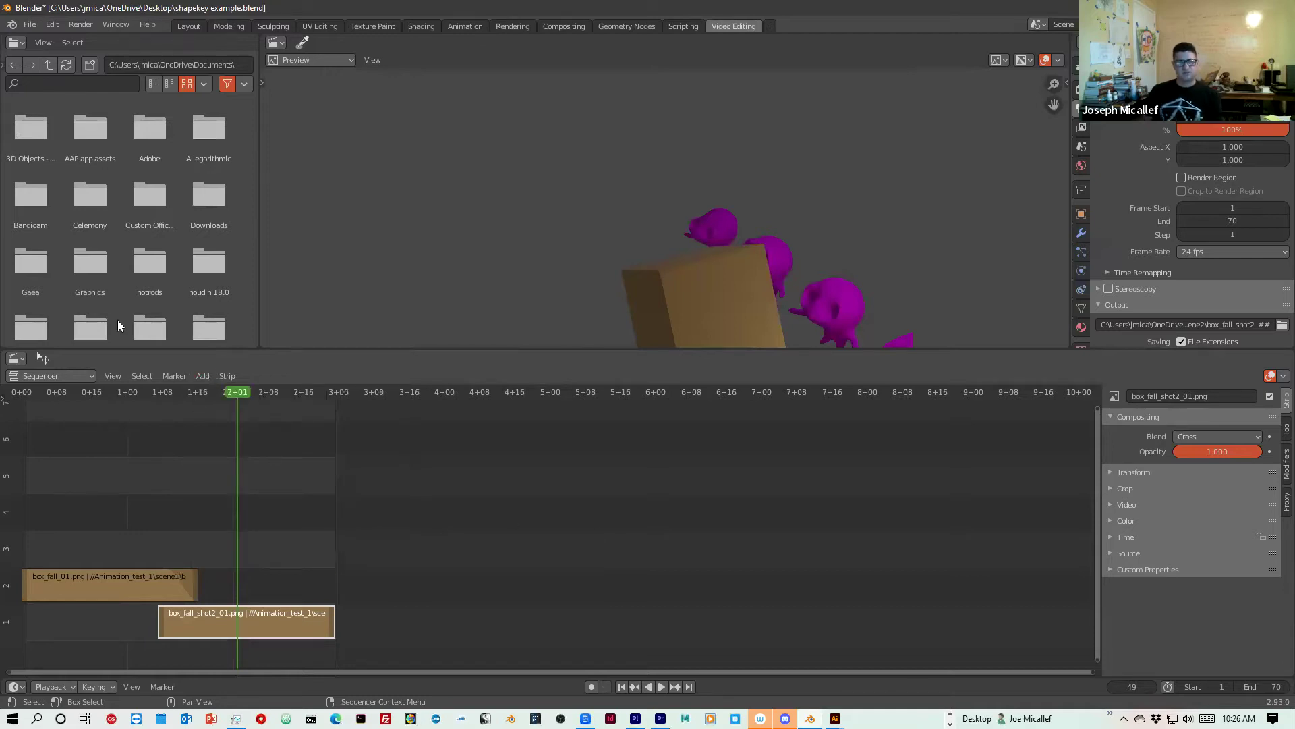
# Place the playhead at the end of the box_fall_shot2 strip and set the scene's end frame to 771.
pyautogui.moveTo(235, 392); pyautogui.dragTo(335, 507)
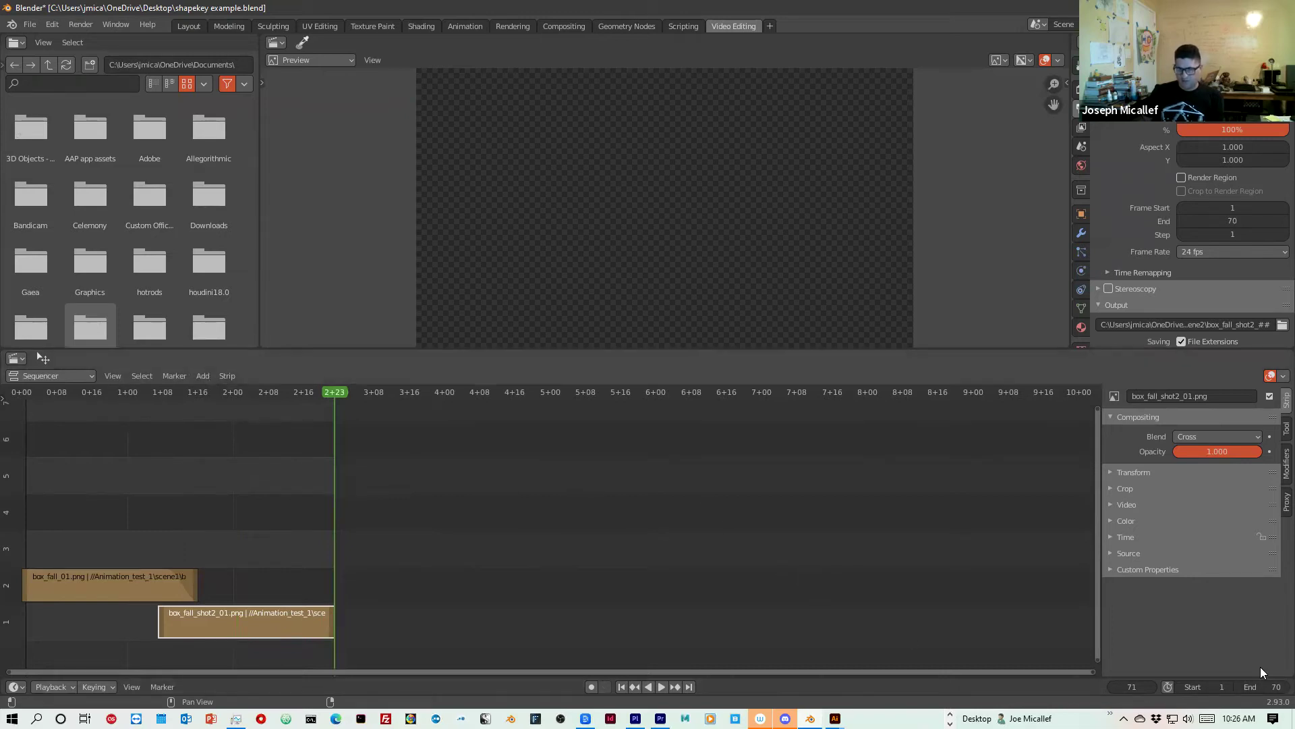
pyautogui.click(1243, 686)
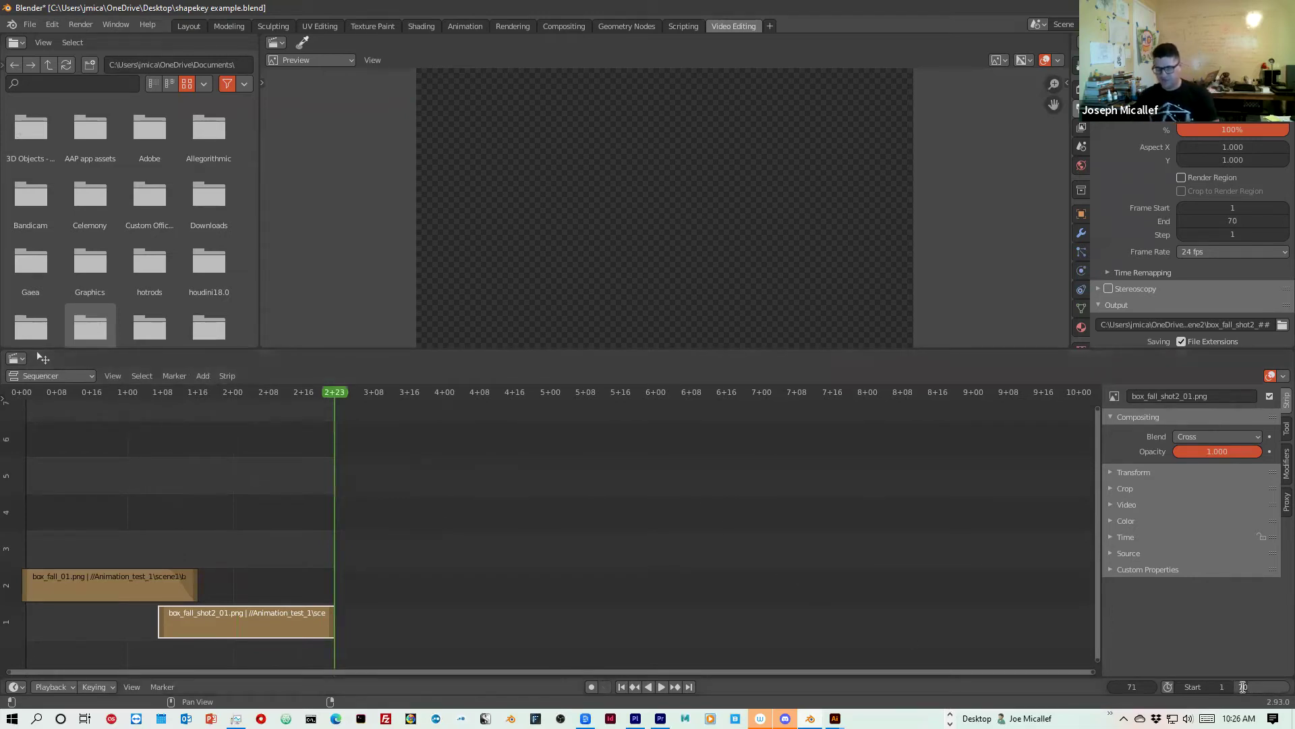
pyautogui.write('771')
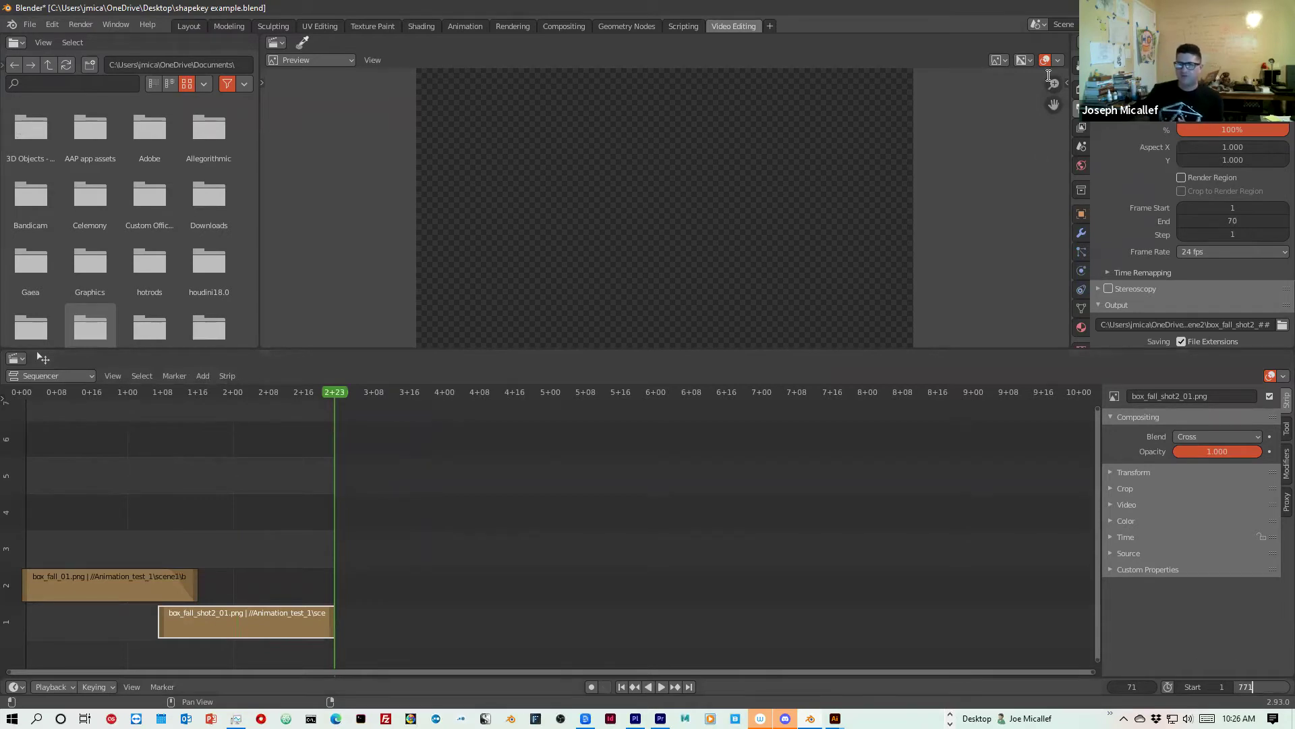
pyautogui.press('Return')
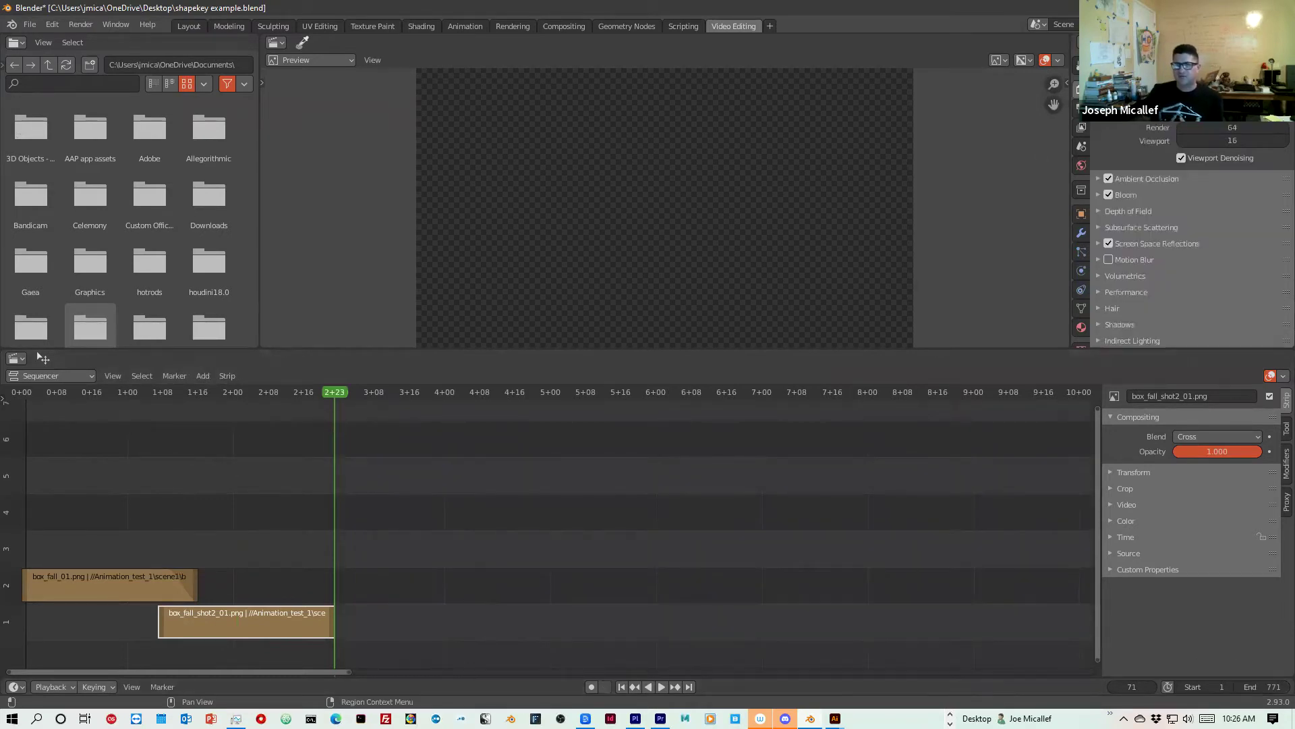
# Show the scene's output settings and correct the end frame to 71.
pyautogui.click(1081, 108)
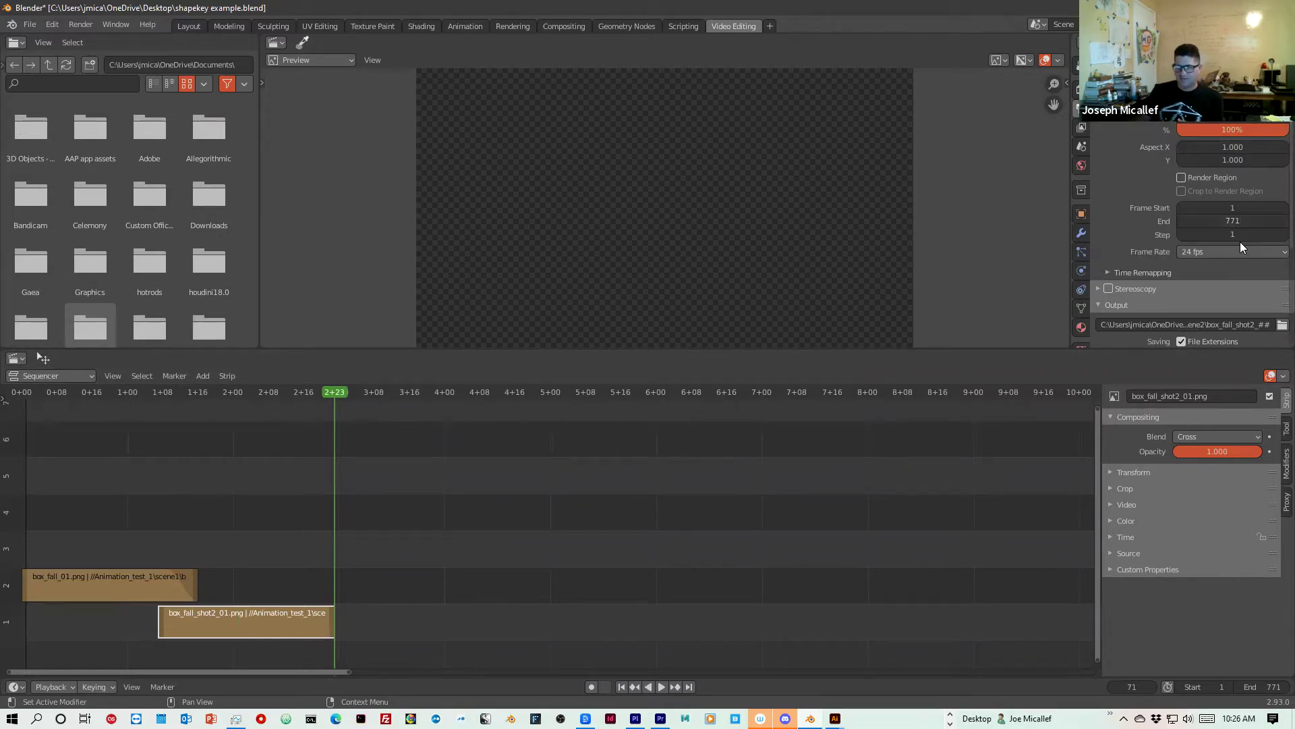
pyautogui.click(1262, 687)
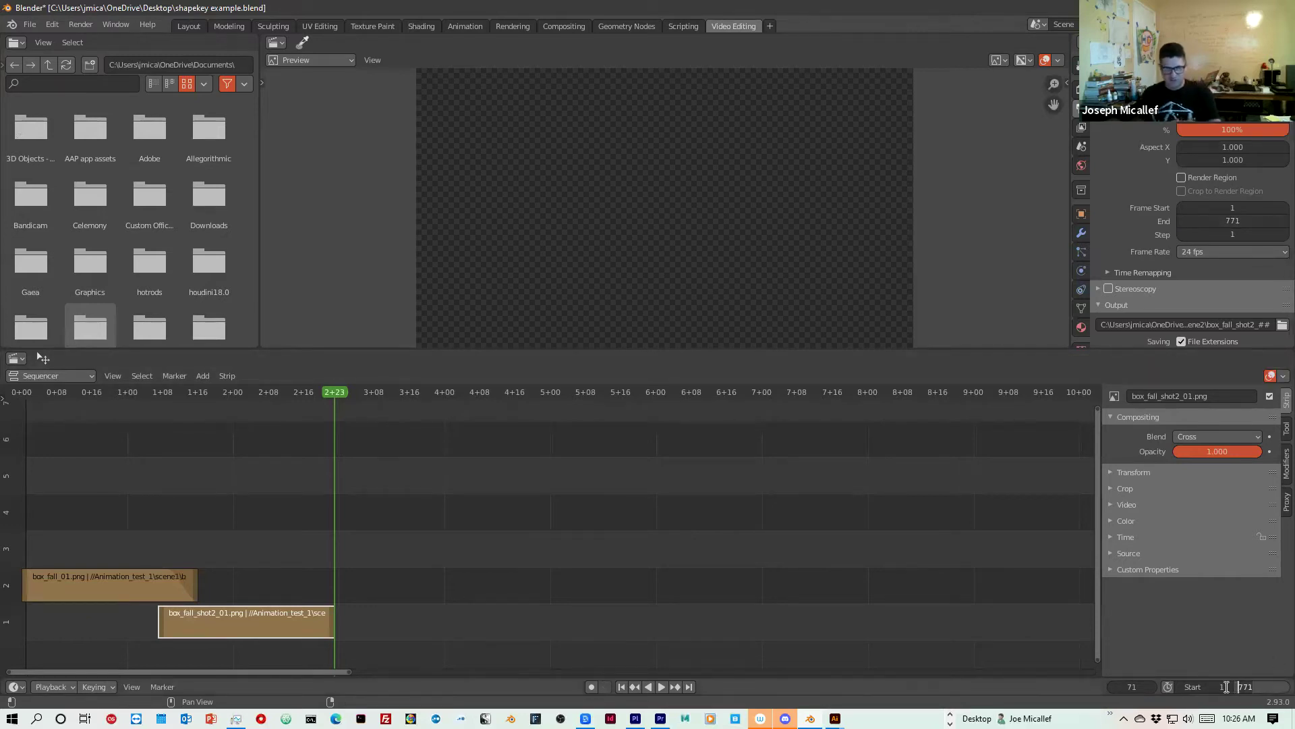
pyautogui.write('71')
pyautogui.press('Return')
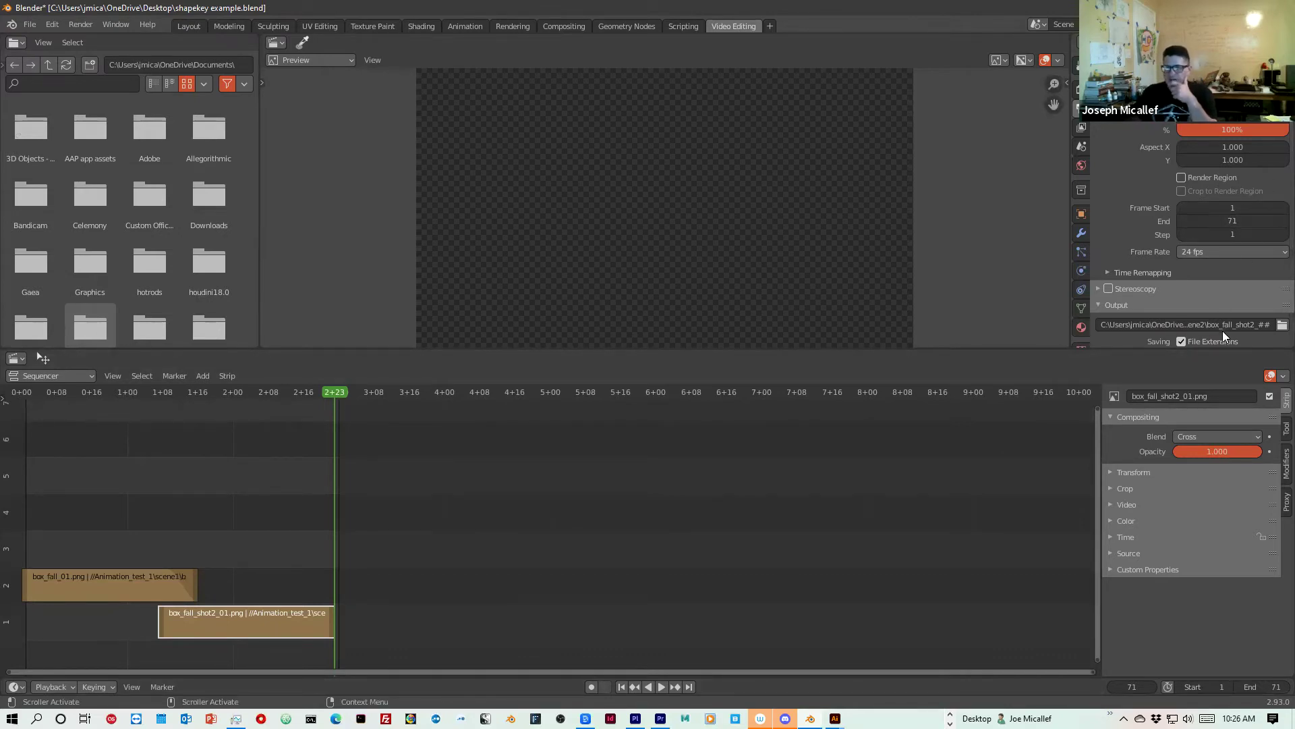
# Enlarge the output settings area and change the output path's Animation_test_1 folder to Animation_test_movie.
pyautogui.moveTo(1120, 354); pyautogui.dragTo(1121, 415)
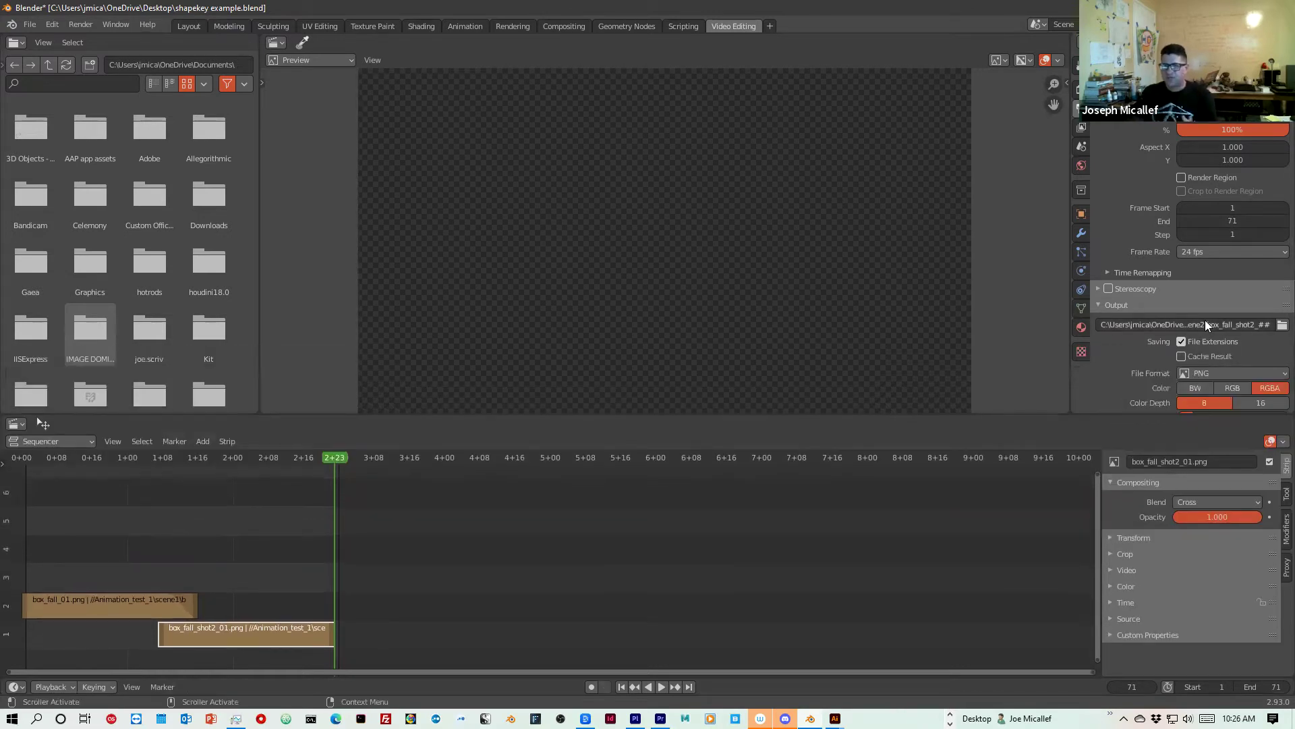
pyautogui.moveTo(1069, 329); pyautogui.dragTo(661, 329)
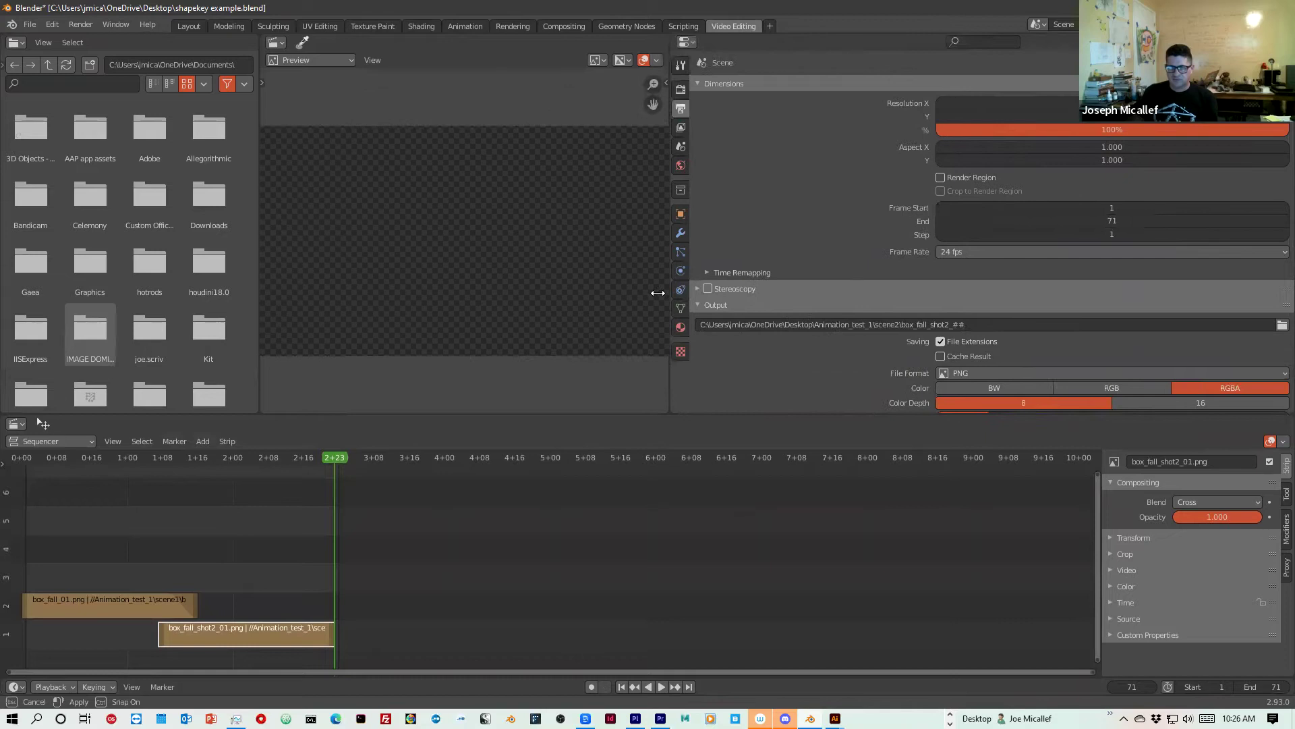
pyautogui.click(974, 324)
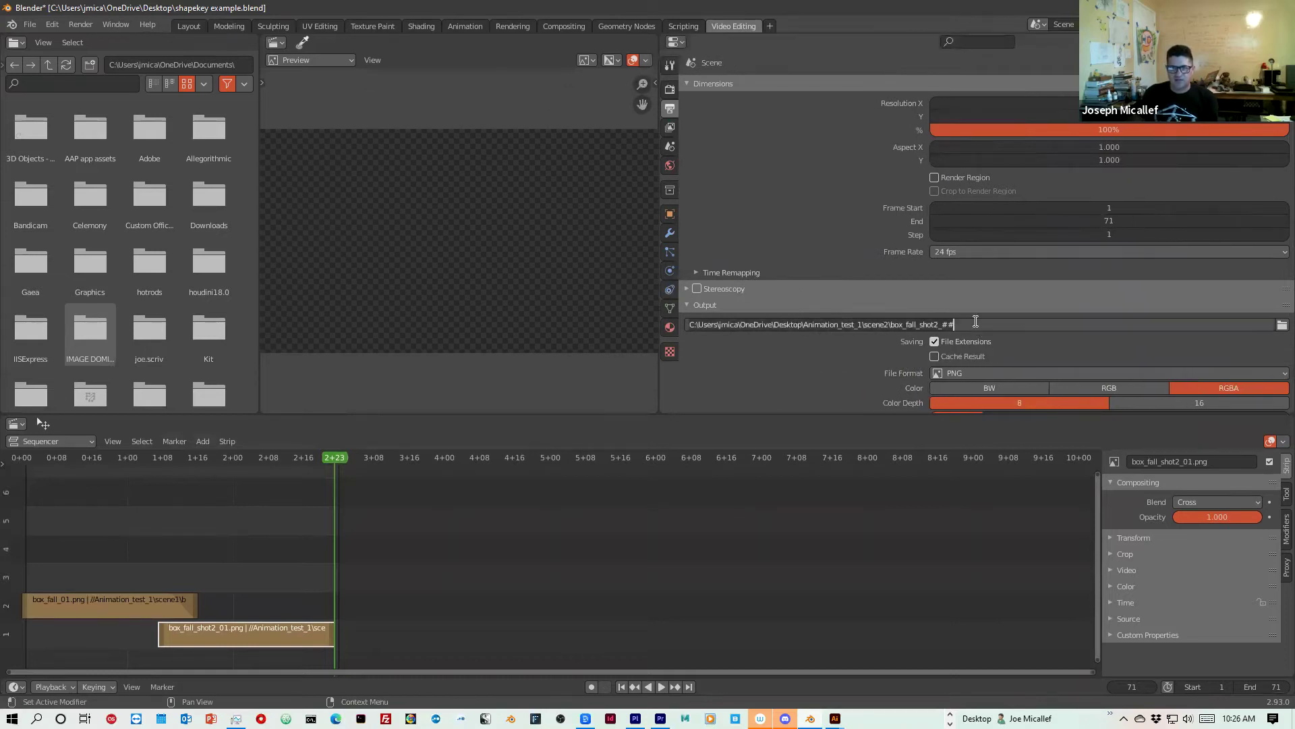
pyautogui.click(856, 325)
pyautogui.click(841, 324)
pyautogui.click(857, 325)
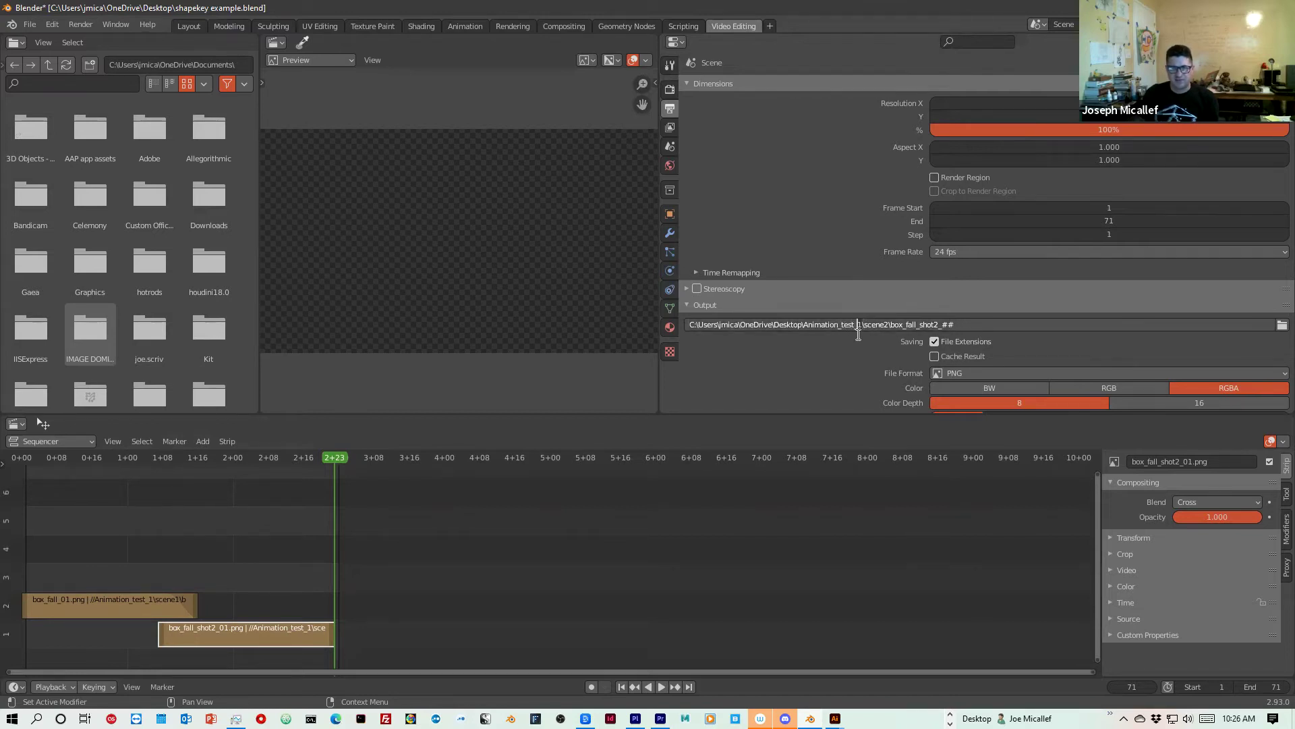
pyautogui.press('Delete')
pyautogui.write('movie')
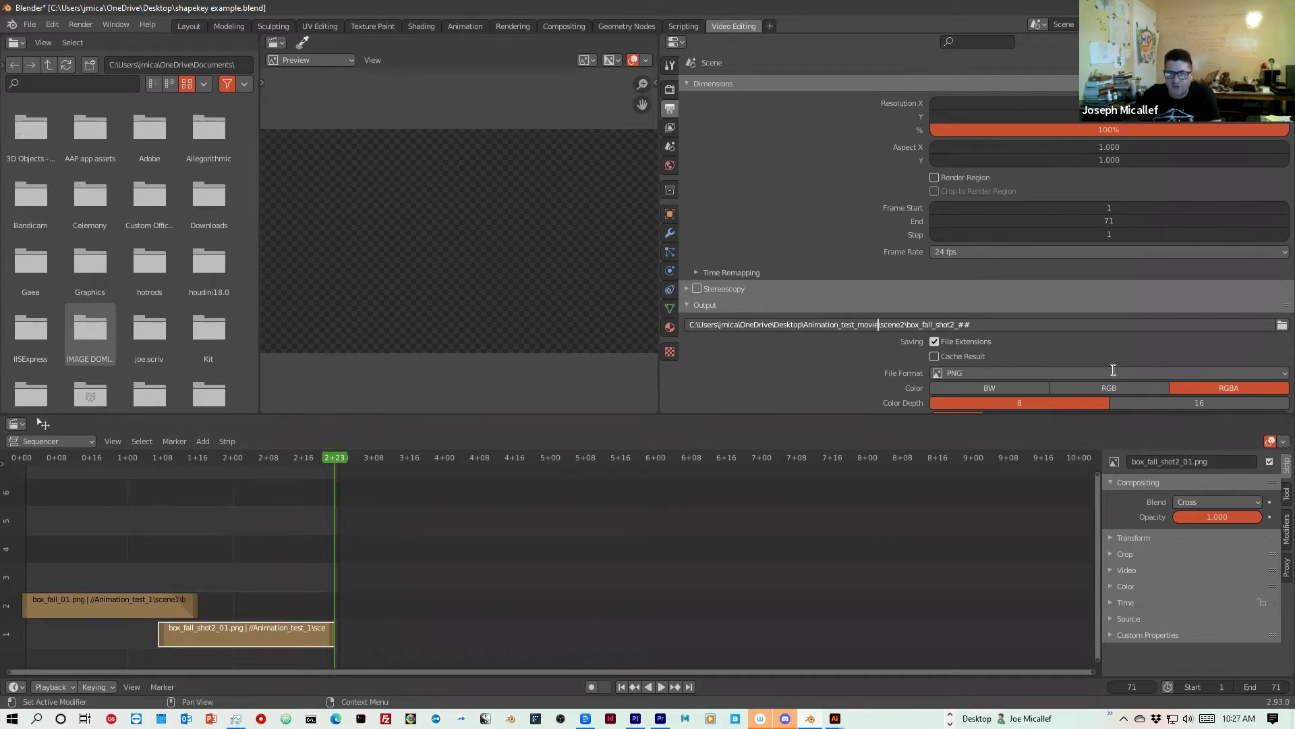
# Replace the scene2 and box_fall_shot2 part of the output path with final_movie, and set the file format to FFmpeg Video.
pyautogui.click(1025, 322)
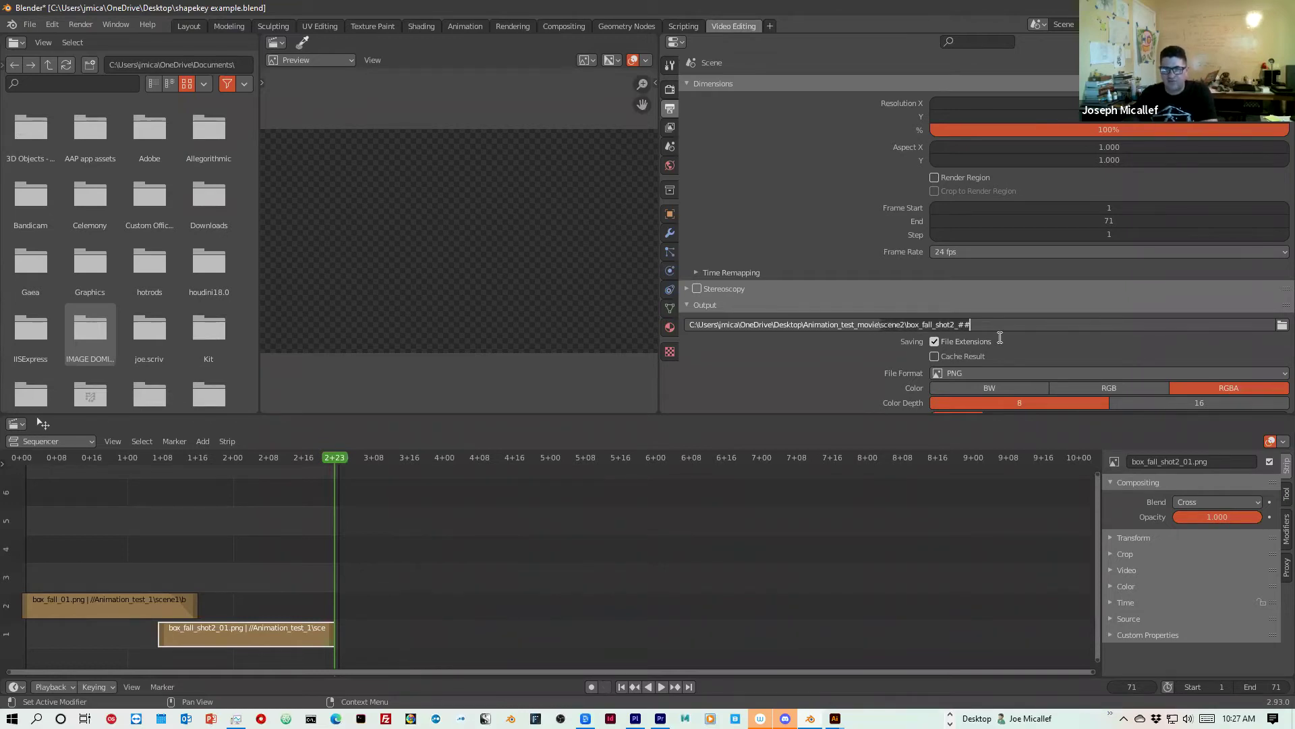
pyautogui.hotkey('ctrl', 'BackSpace')
pyautogui.hotkey('ctrl', 'BackSpace')
pyautogui.write('final')
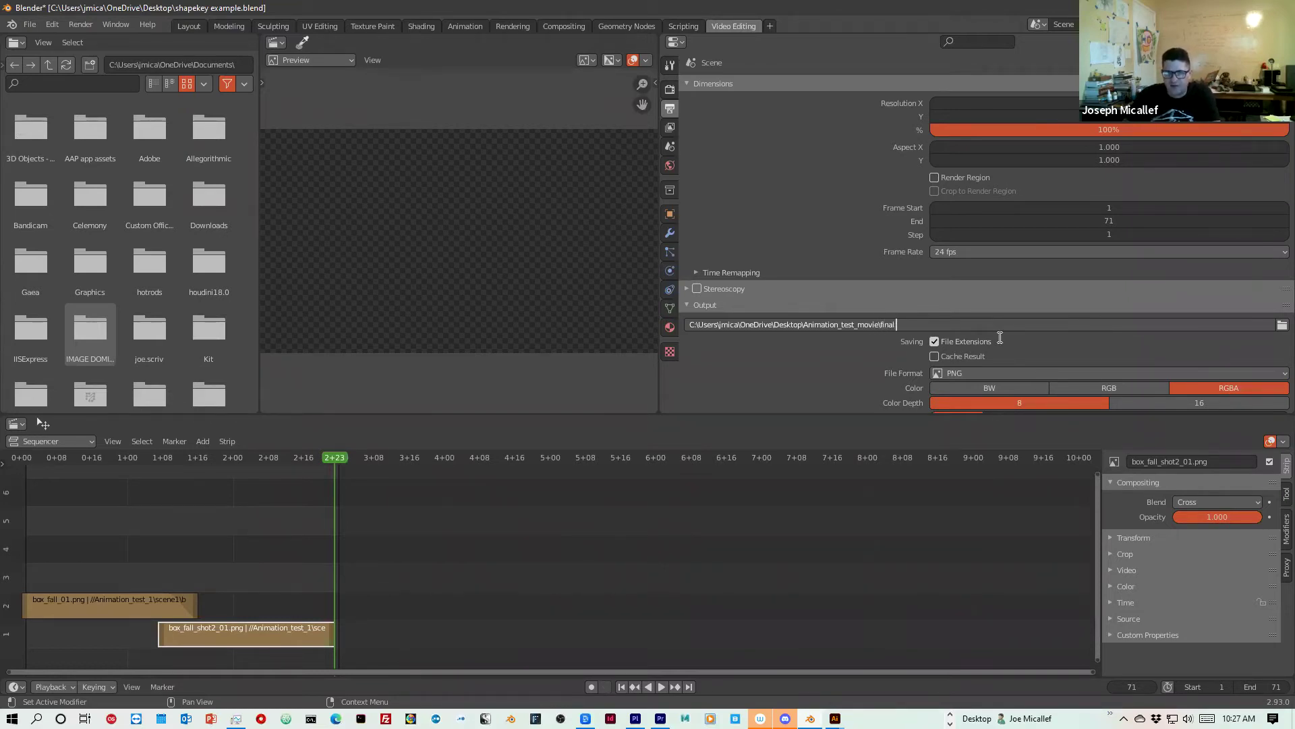
pyautogui.write('_movie')
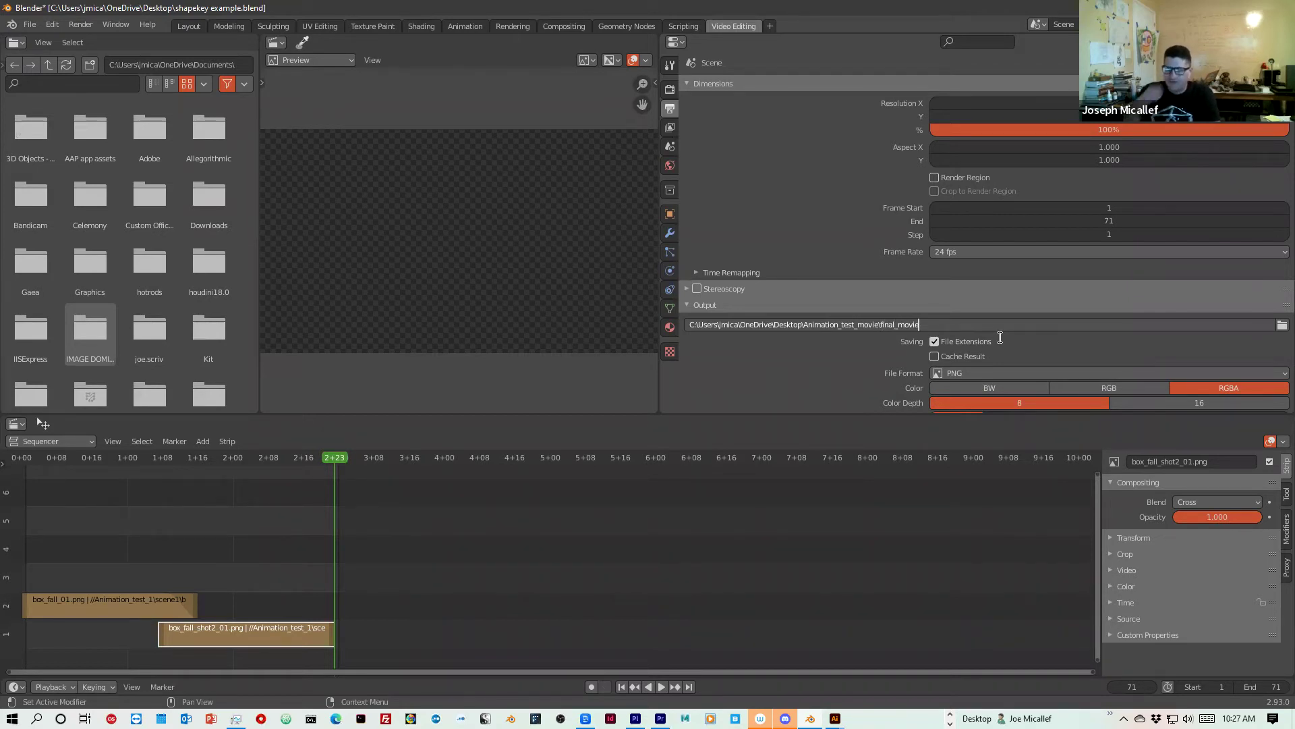
pyautogui.press('Return')
pyautogui.click(982, 372)
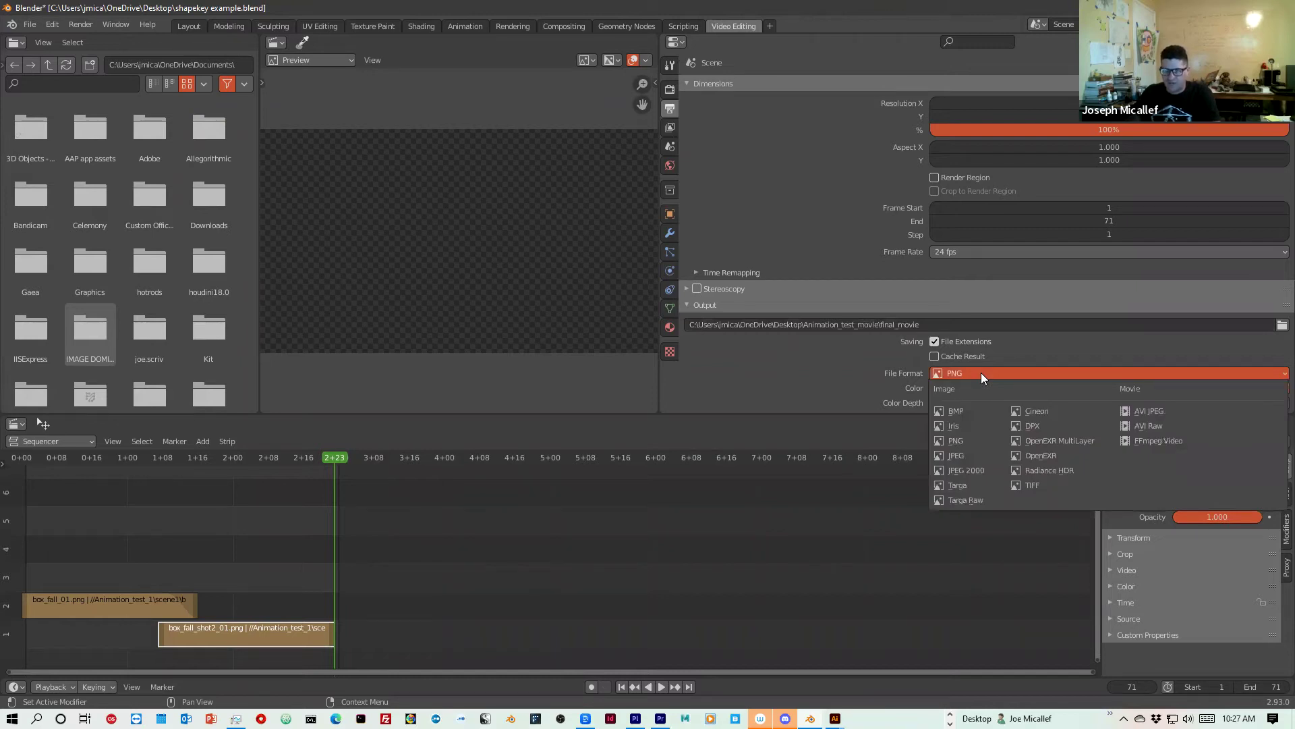
pyautogui.click(1138, 440)
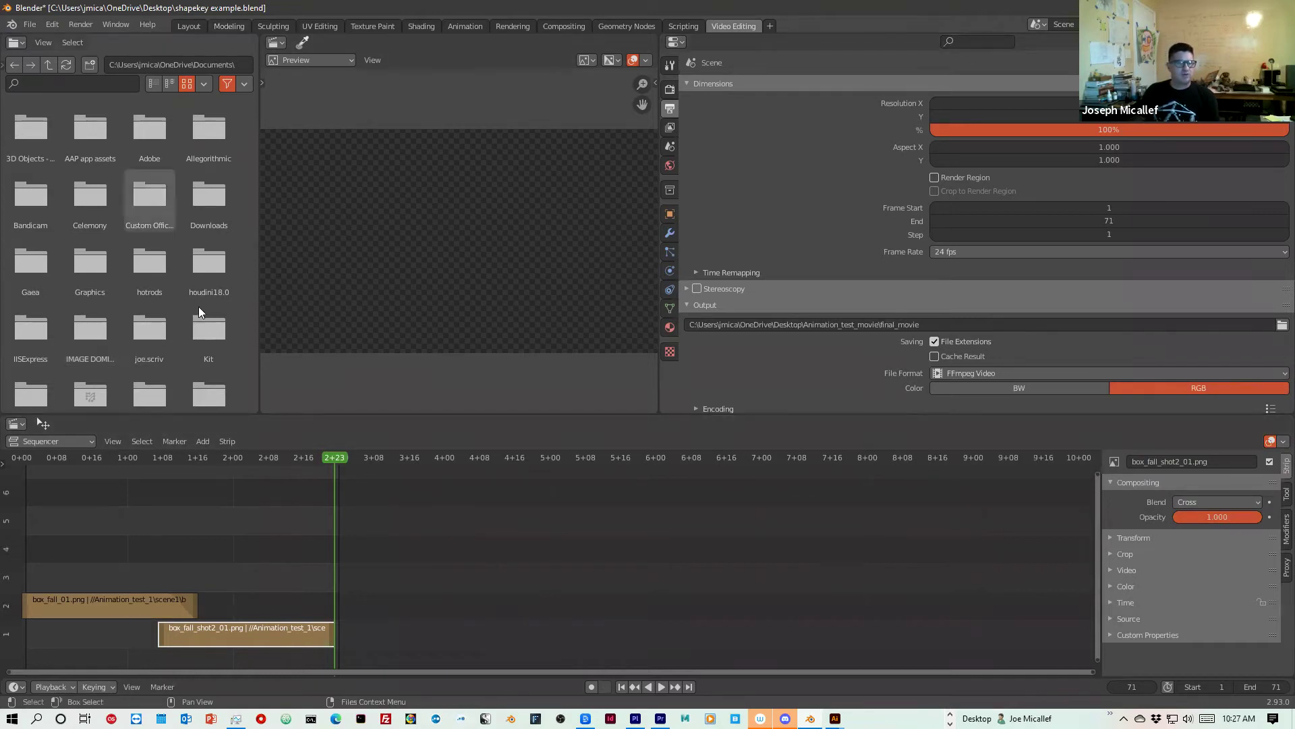
# Scrub the sequence back to 2+08 with a wider preview, and render the animation.
pyautogui.click(79, 25)
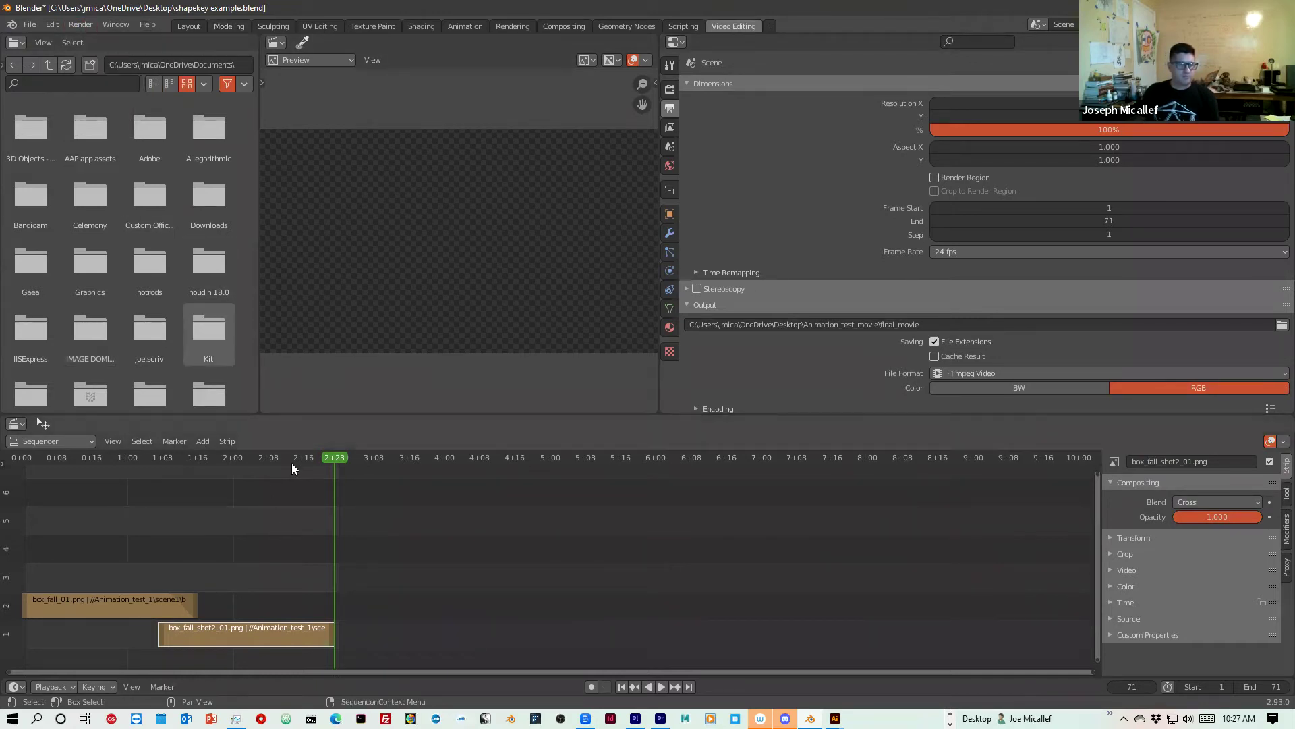
pyautogui.moveTo(336, 458); pyautogui.dragTo(270, 462)
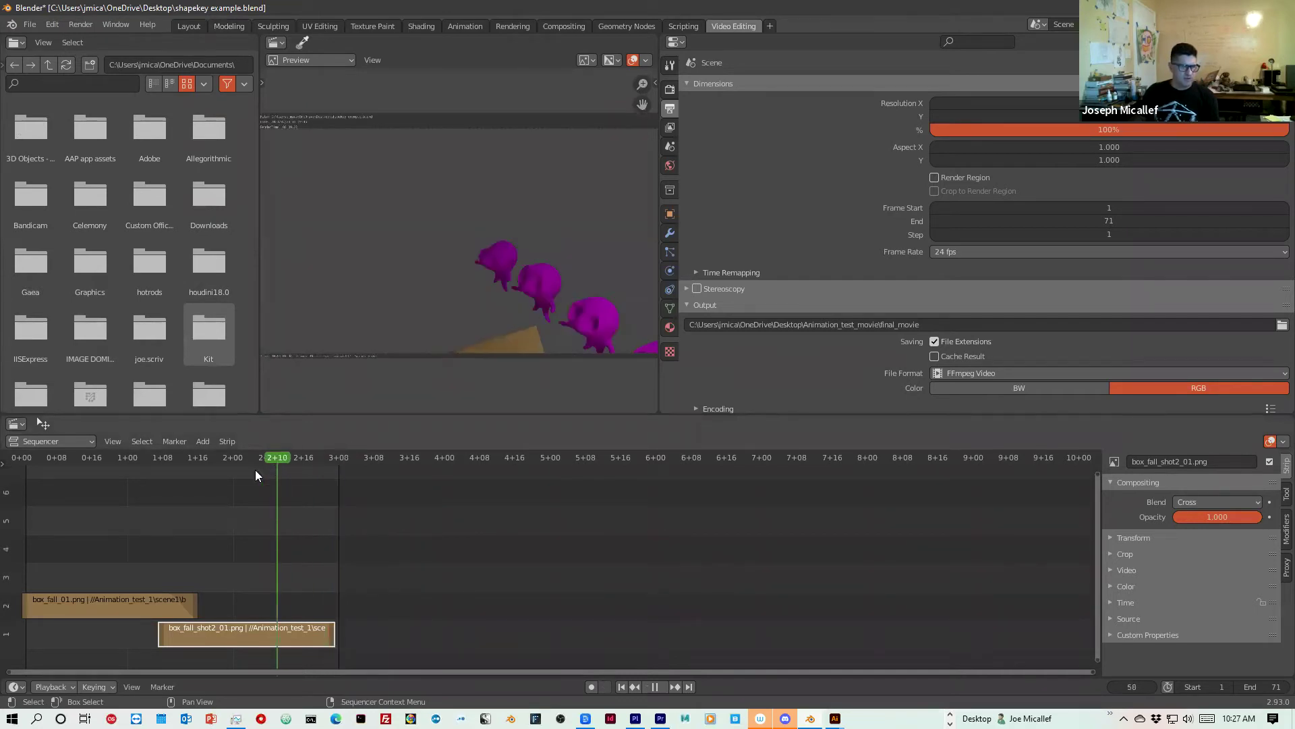
pyautogui.rightClick(176, 509)
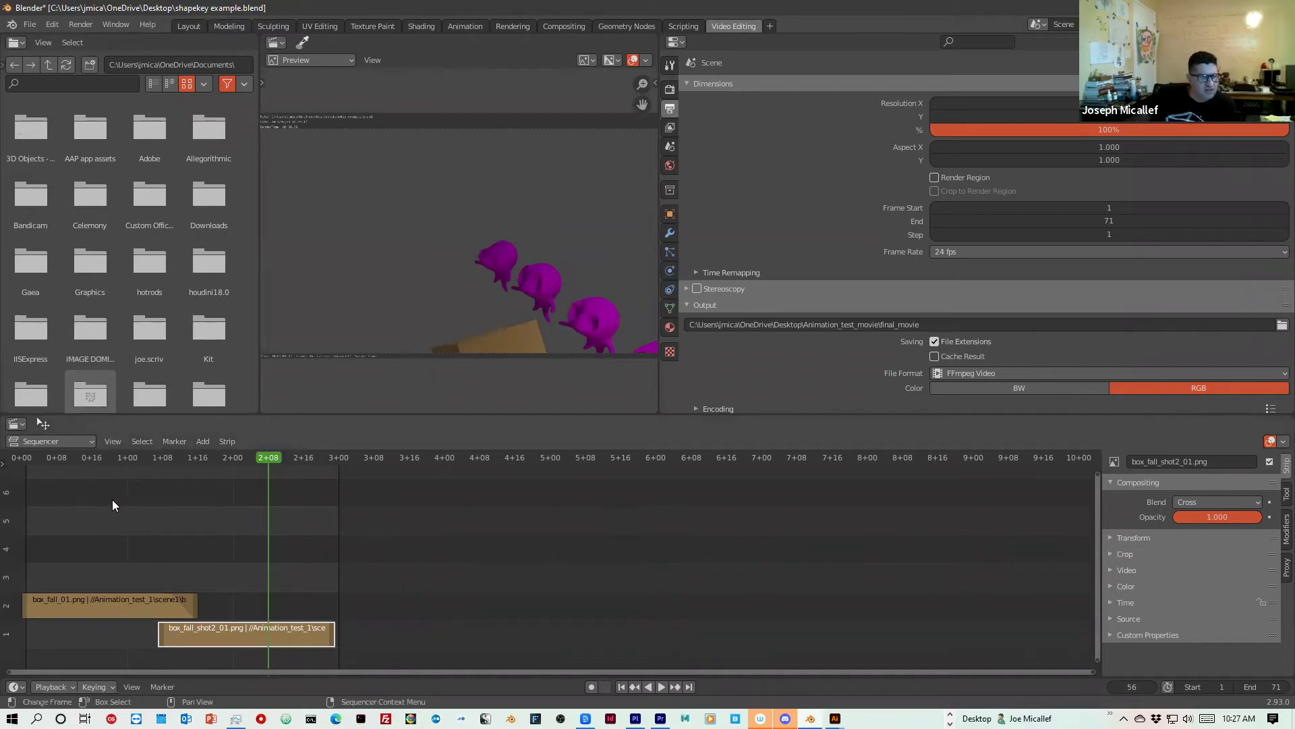
pyautogui.click(82, 25)
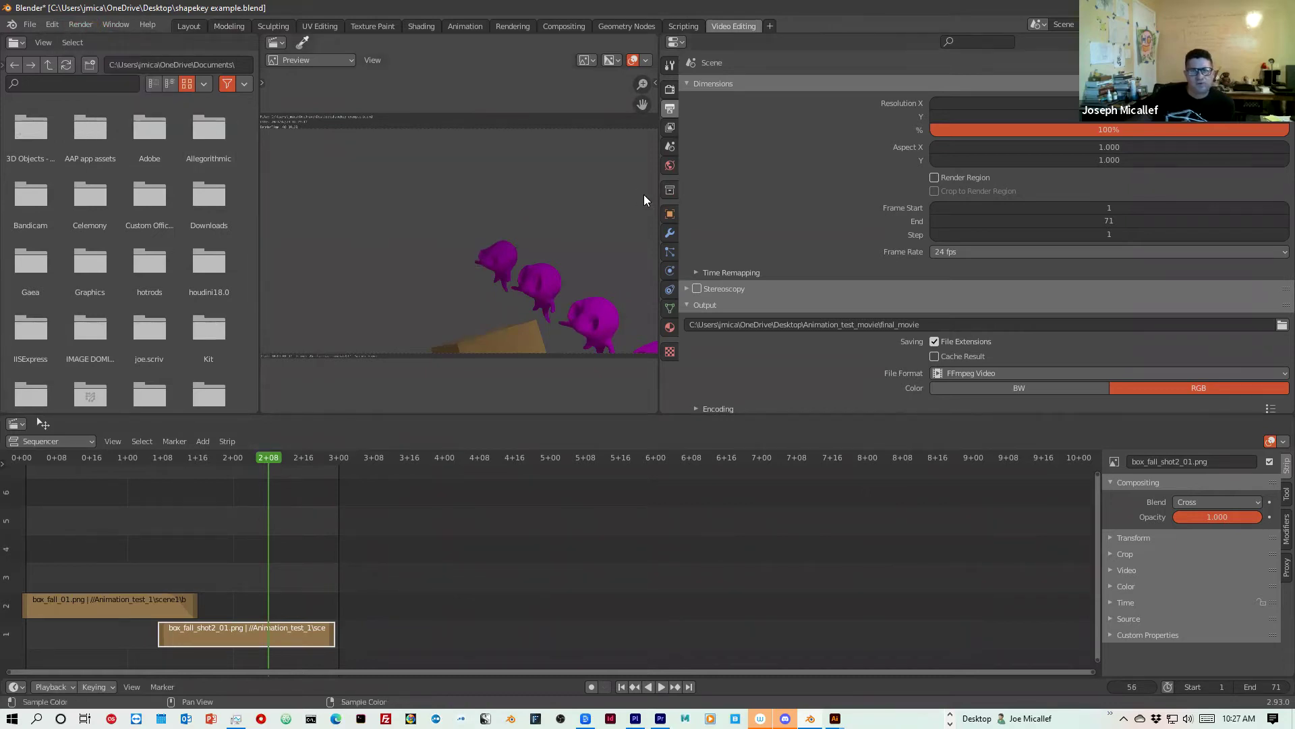
pyautogui.moveTo(658, 201); pyautogui.dragTo(798, 267)
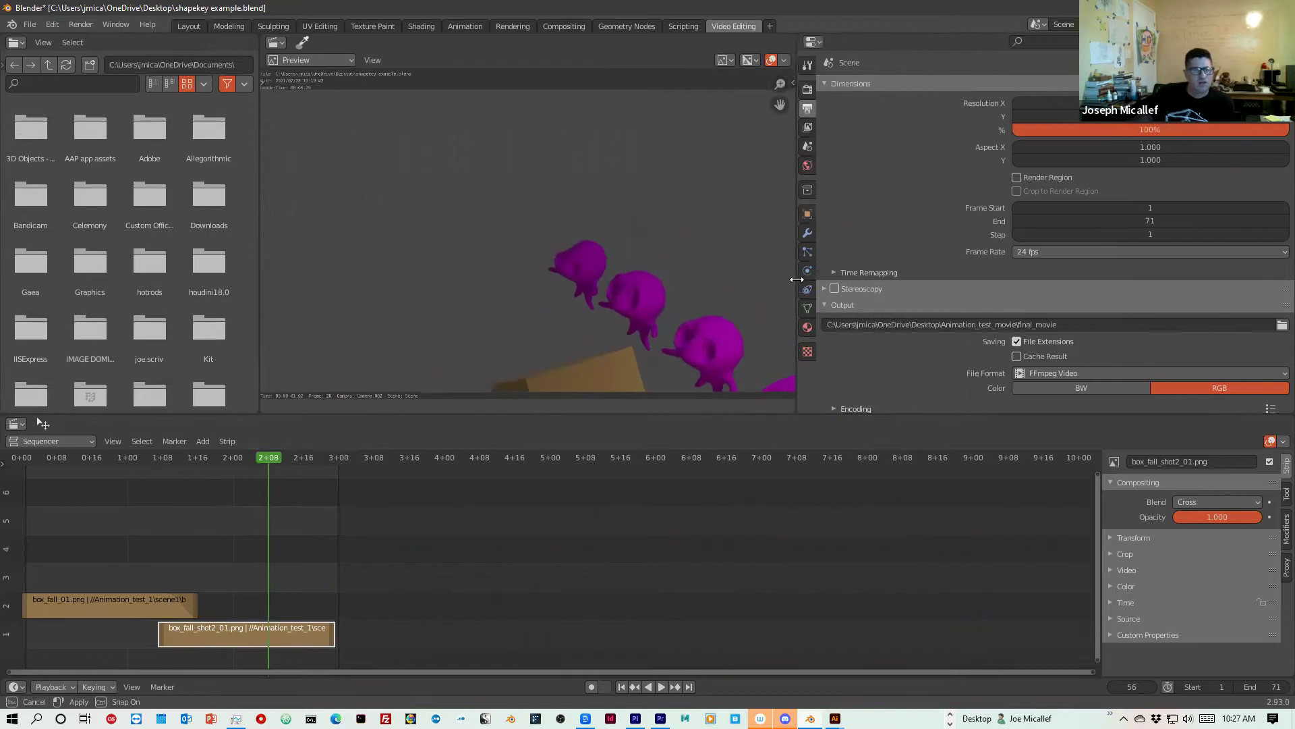
pyautogui.click(80, 24)
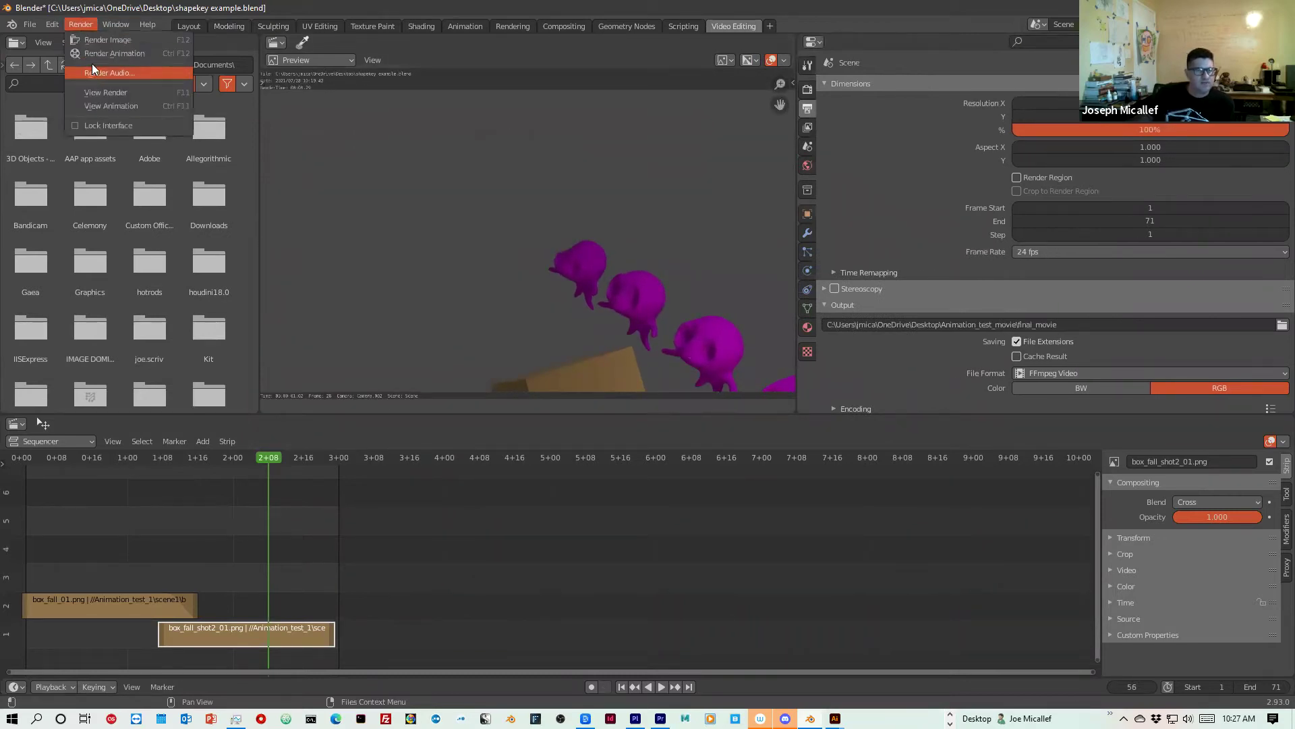
pyautogui.click(96, 54)
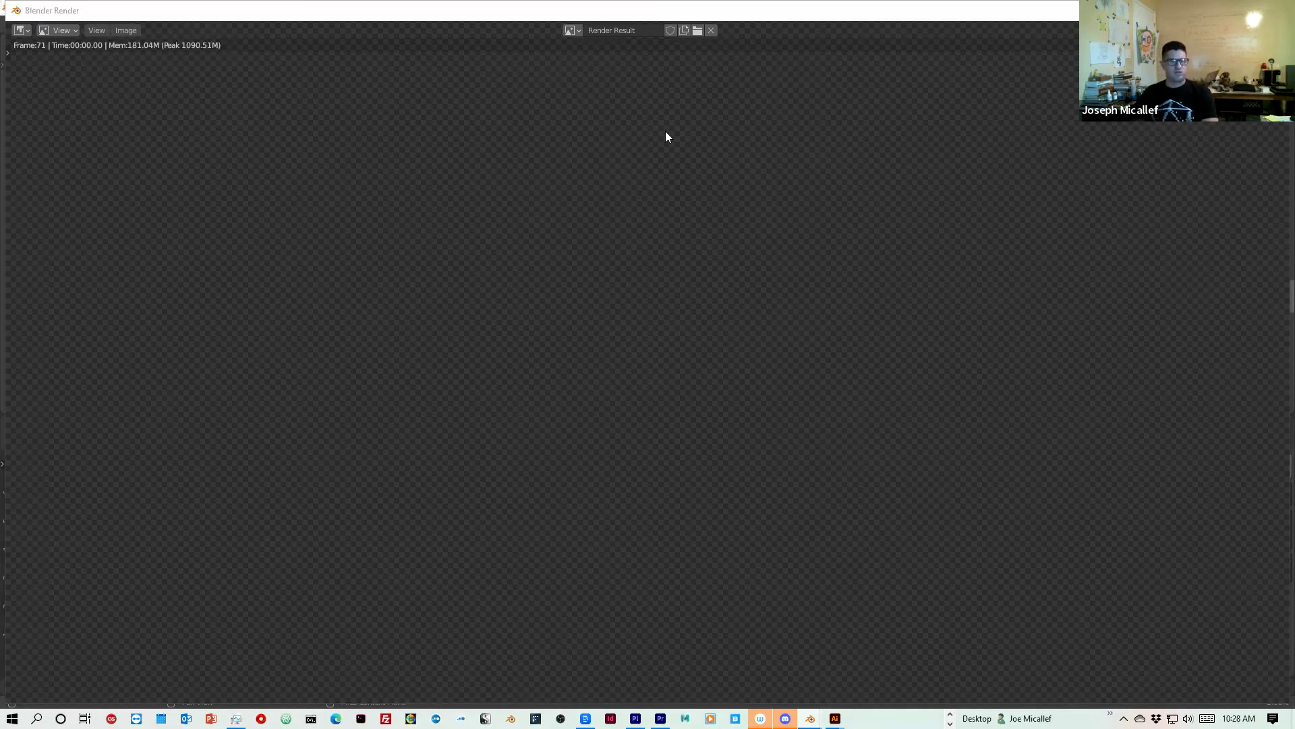
# Switch to File Explorer and open the Animation_test_movie folder on the Desktop.
pyautogui.hotkey('alt', 'Tab')
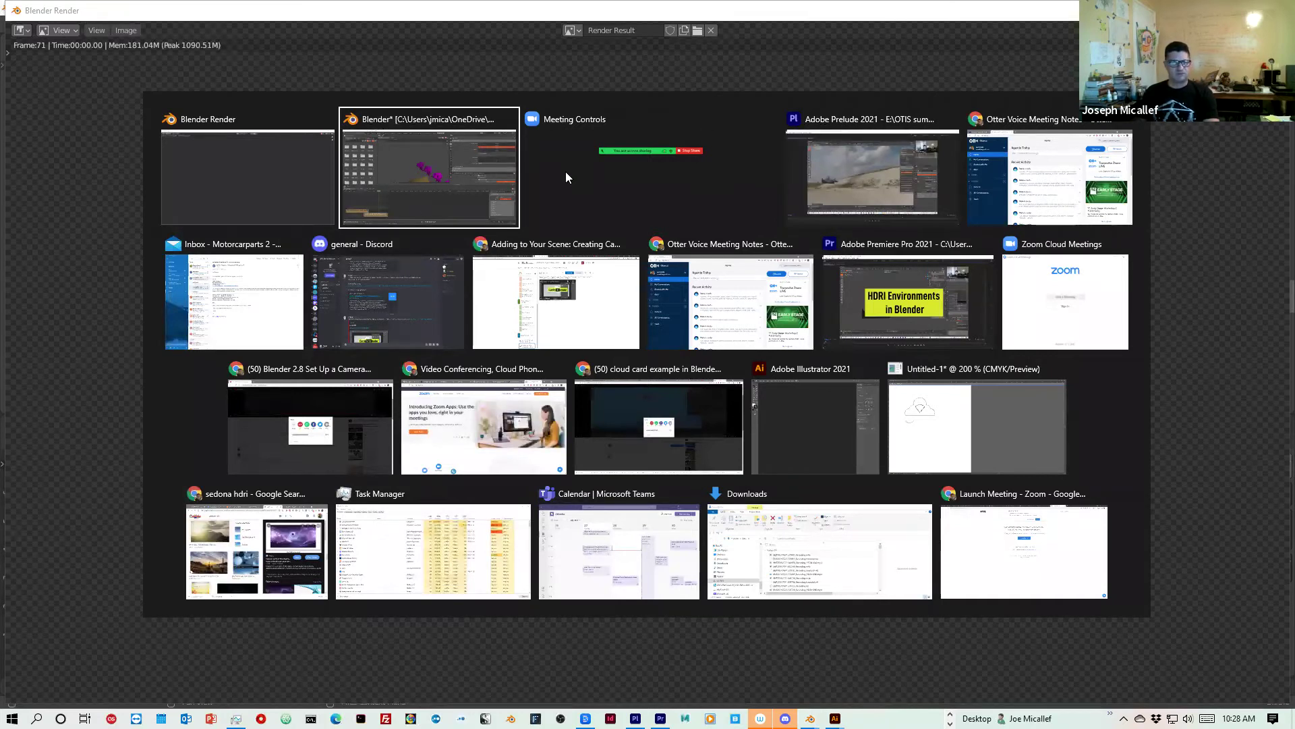
pyautogui.press('Escape')
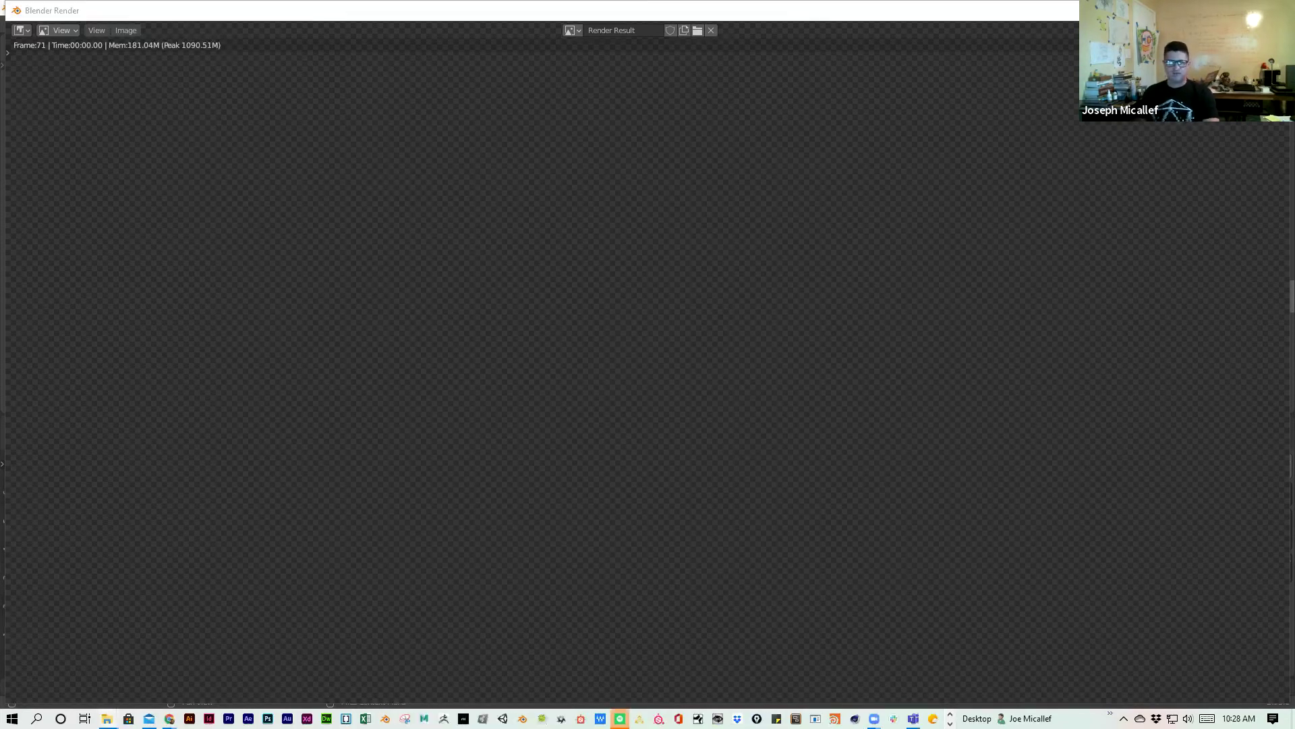
pyautogui.press('super+e')
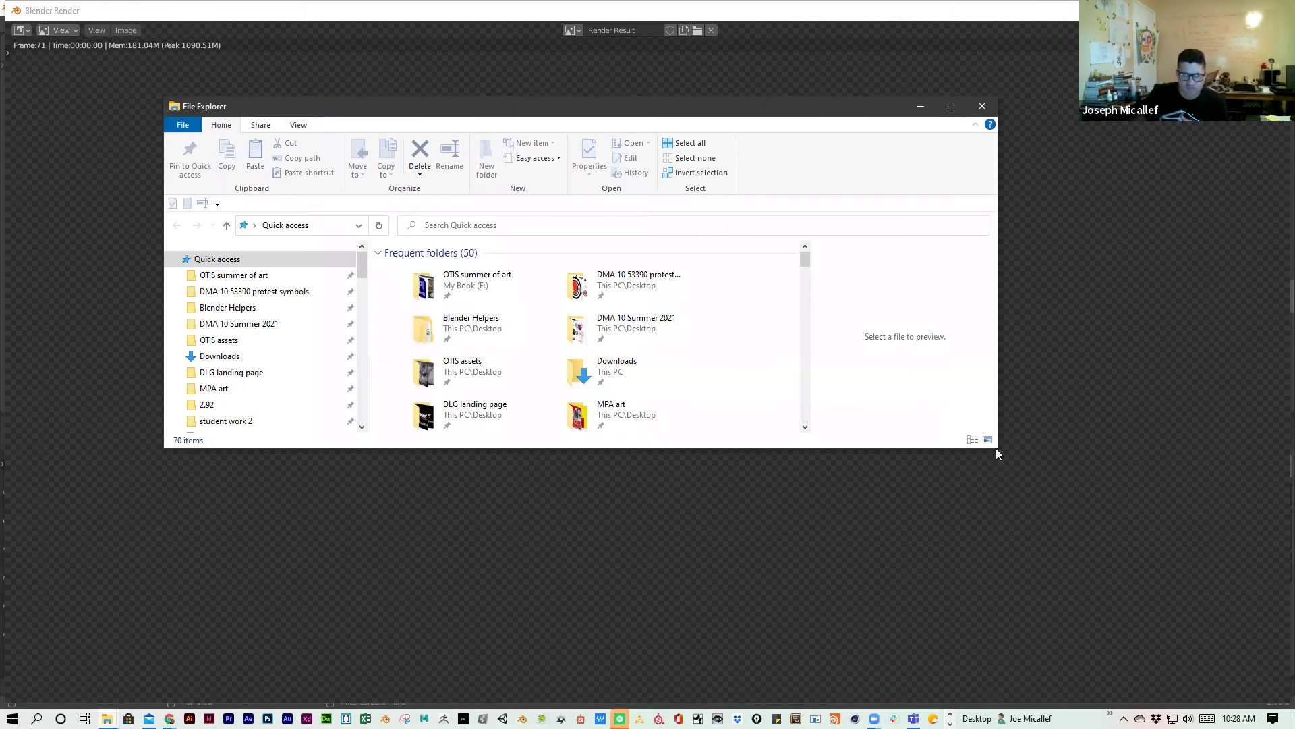
pyautogui.moveTo(996, 450); pyautogui.dragTo(1145, 660)
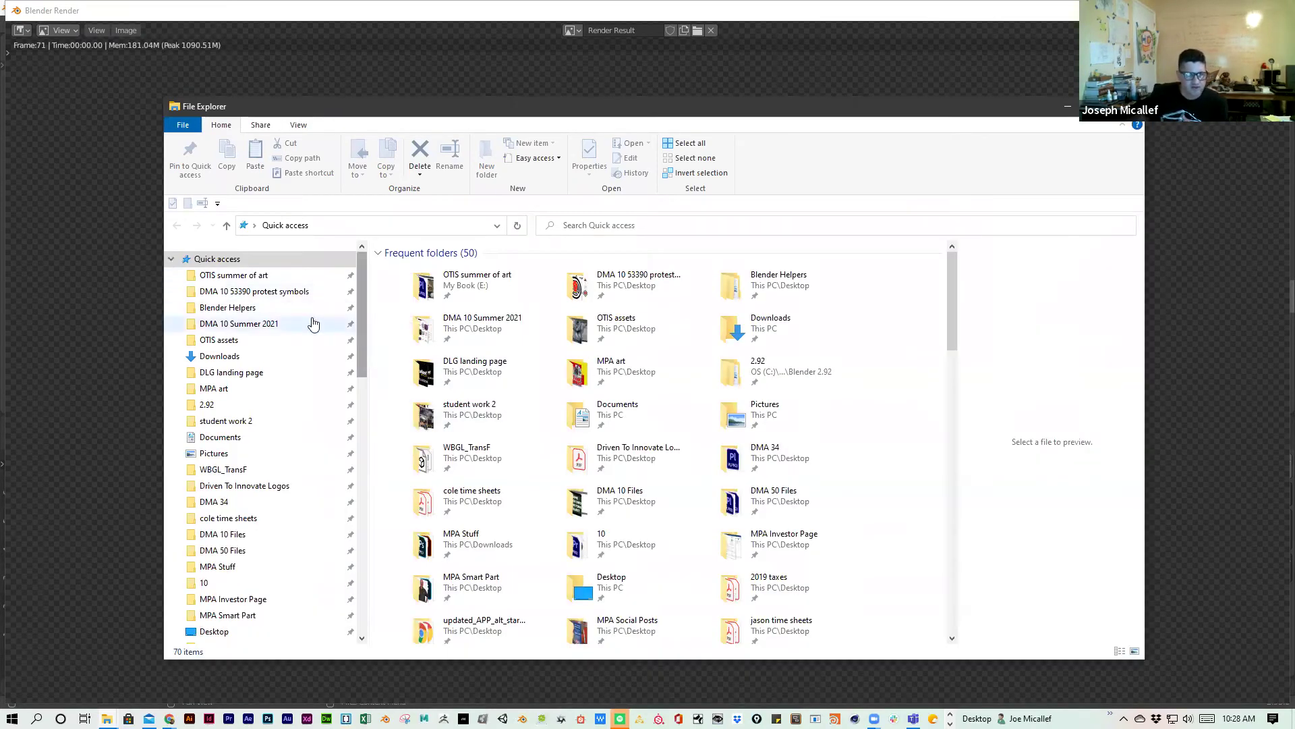
pyautogui.moveTo(362, 326); pyautogui.dragTo(404, 548)
pyautogui.click(263, 530)
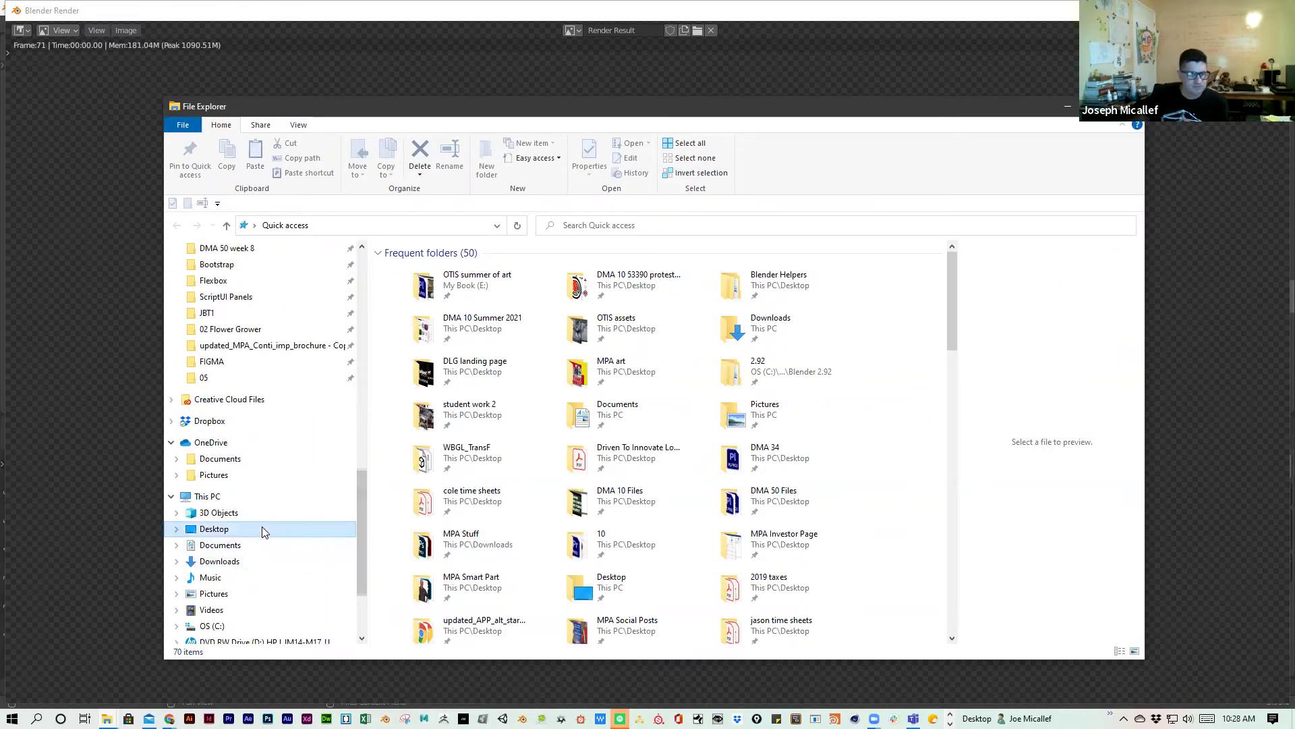
pyautogui.moveTo(952, 265); pyautogui.dragTo(944, 535)
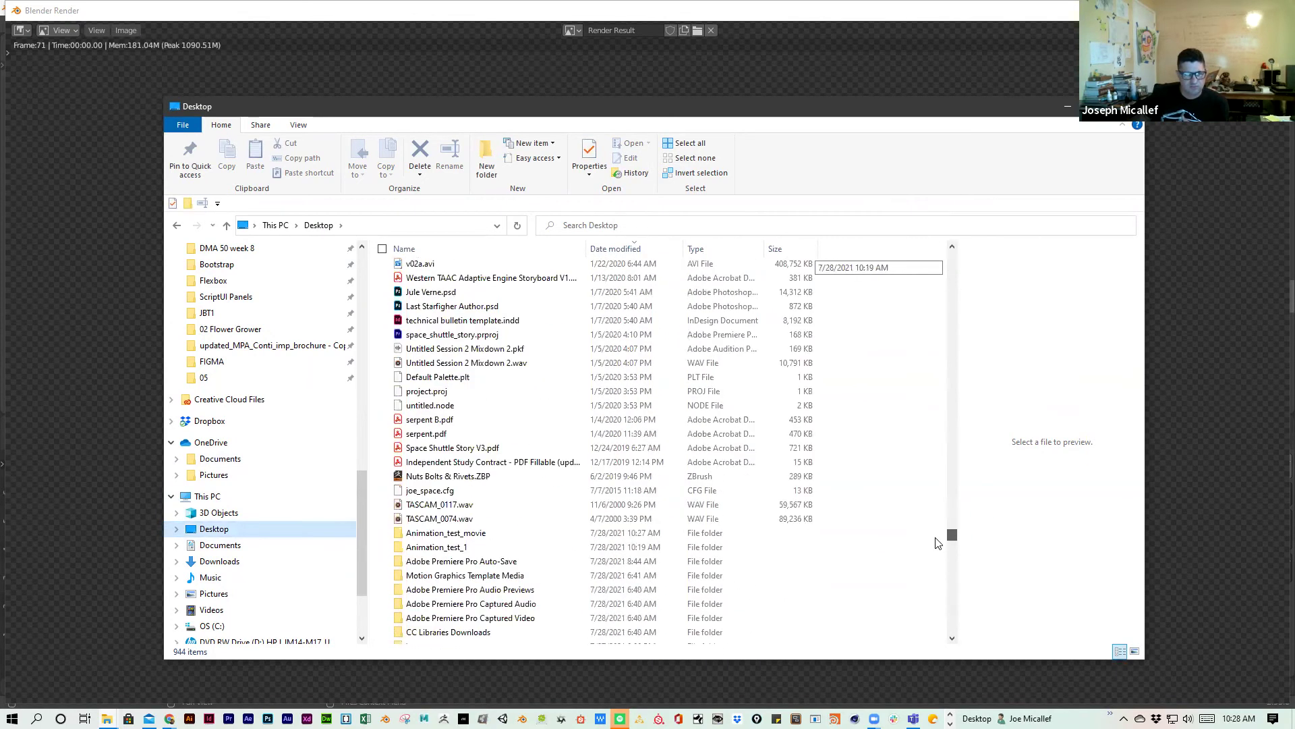
pyautogui.doubleClick(434, 532)
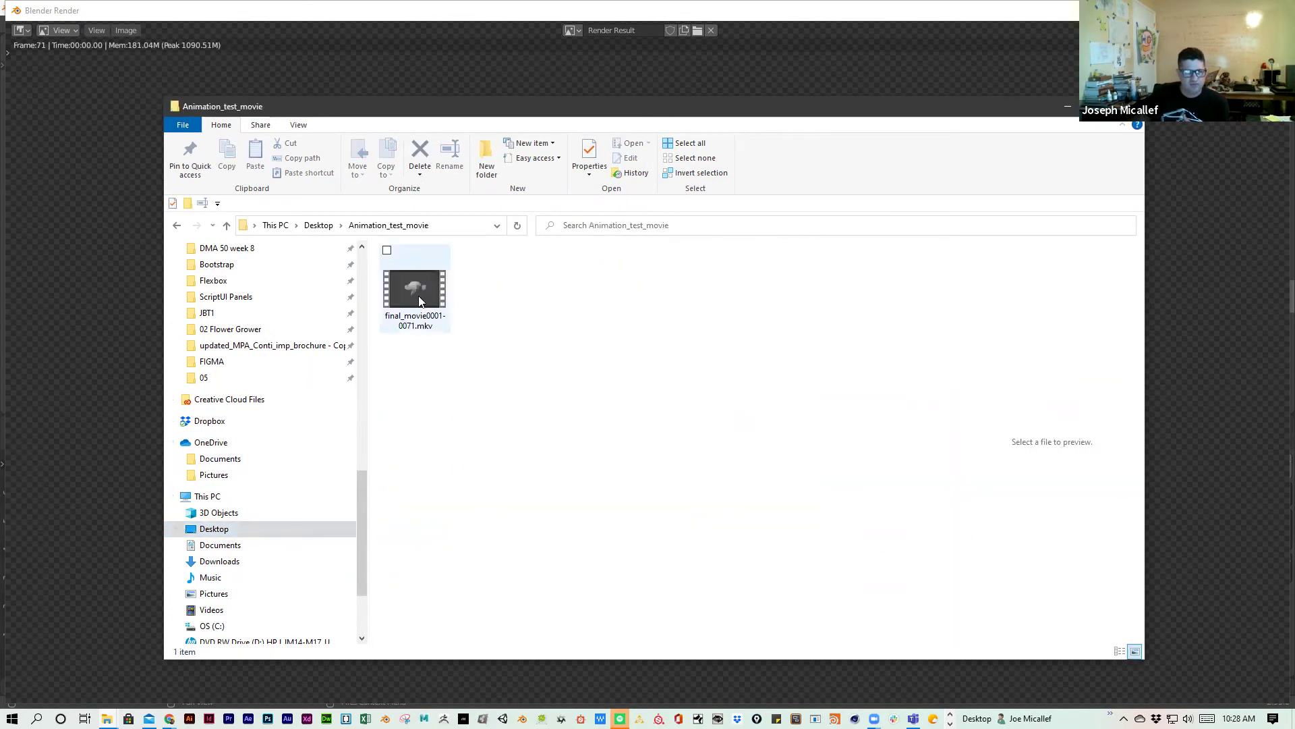
# Play the rendered final_movie0001-0071.mkv, replay it, and close the video player.
pyautogui.click(421, 294)
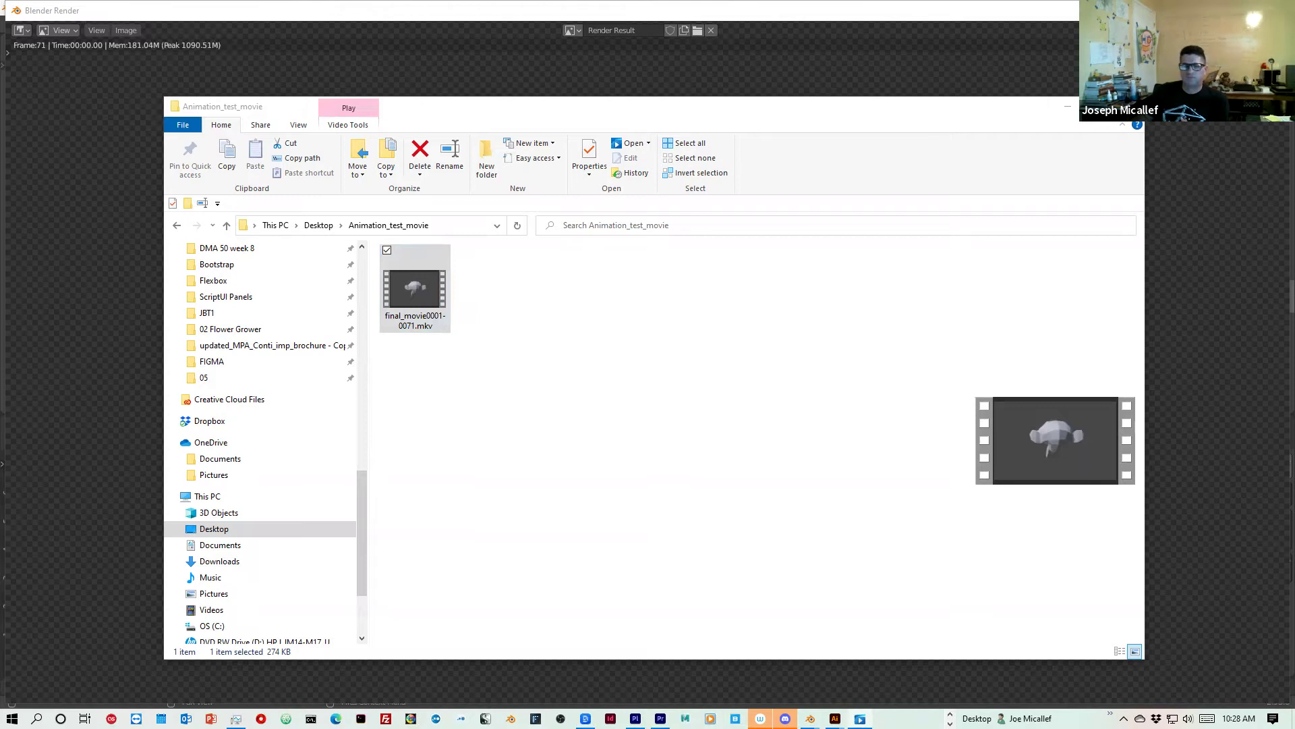
pyautogui.press('Return')
pyautogui.click(647, 693)
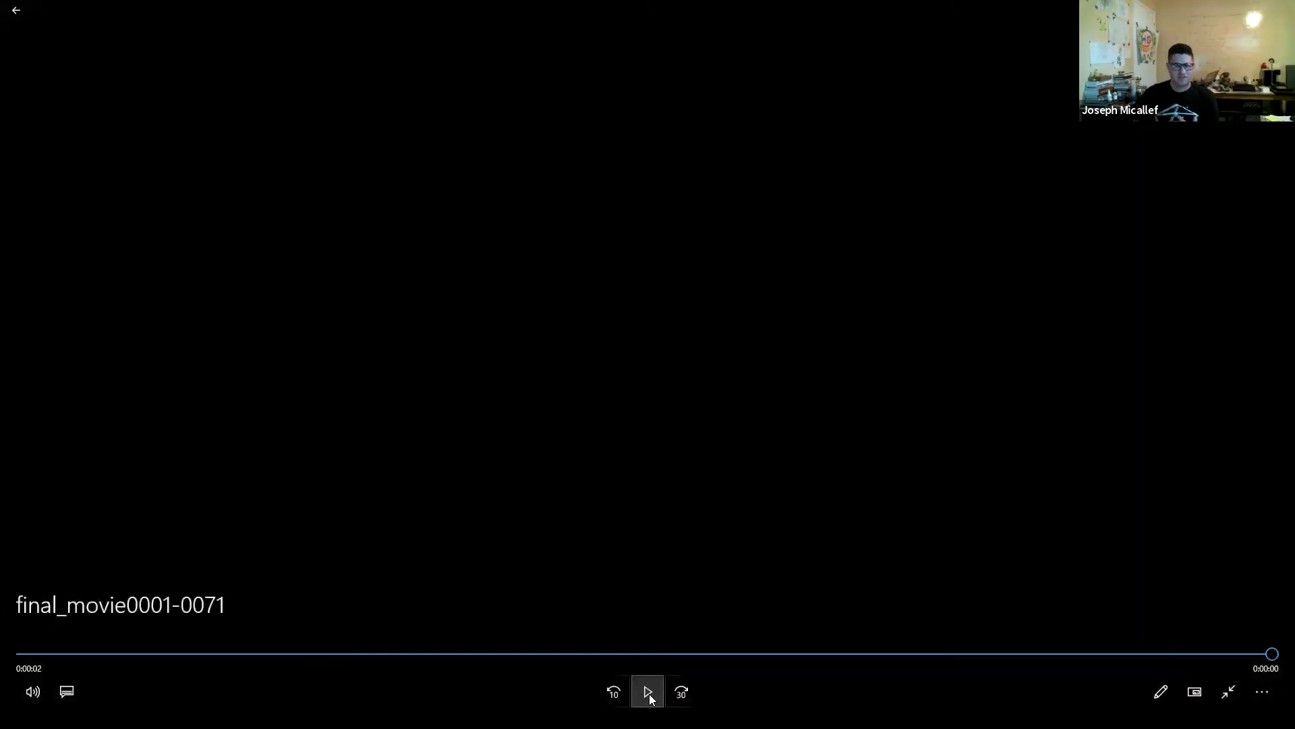
pyautogui.click(650, 696)
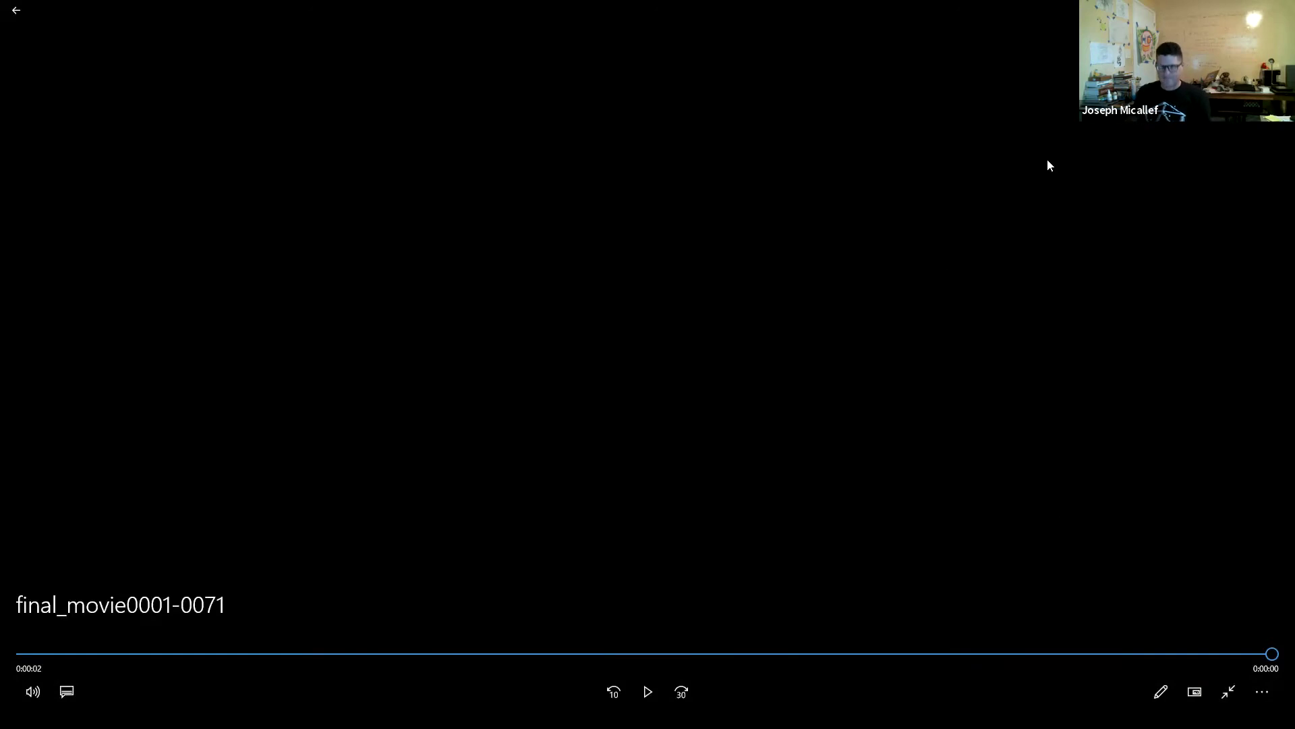
pyautogui.click(1227, 692)
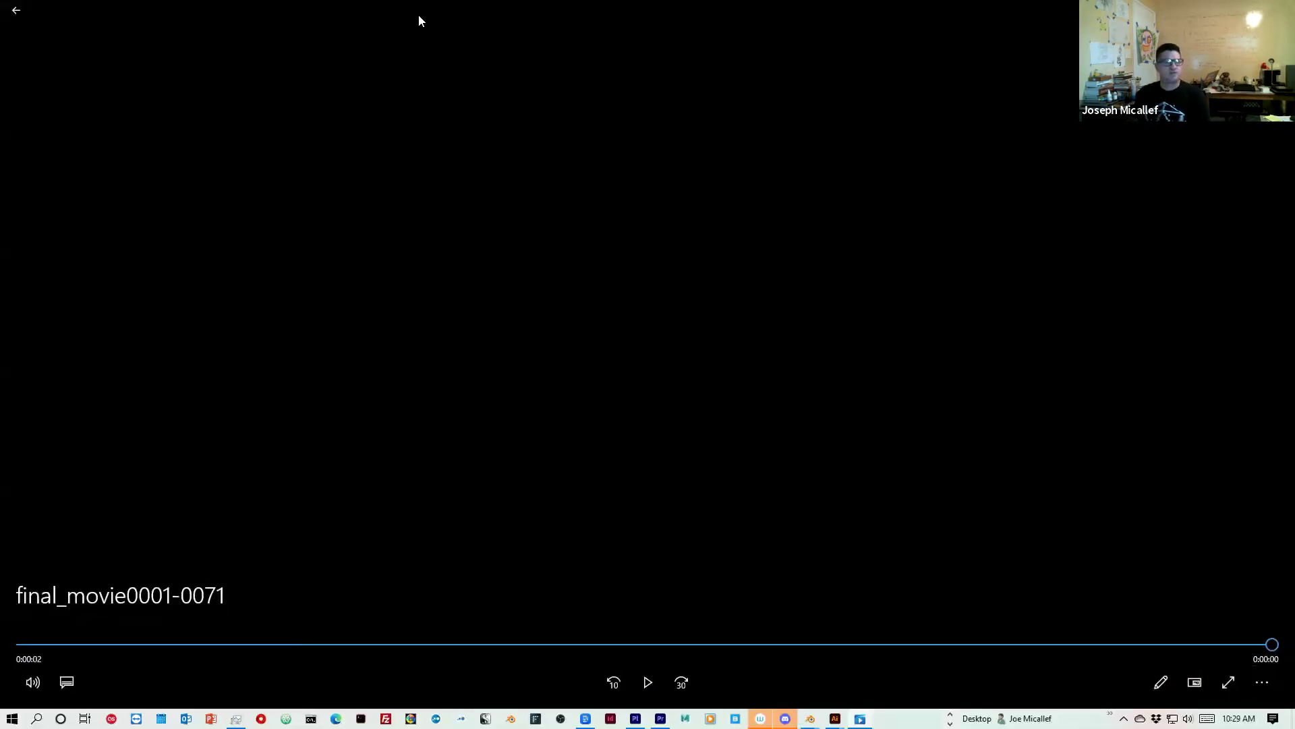
pyautogui.hotkey('alt', 'F4')
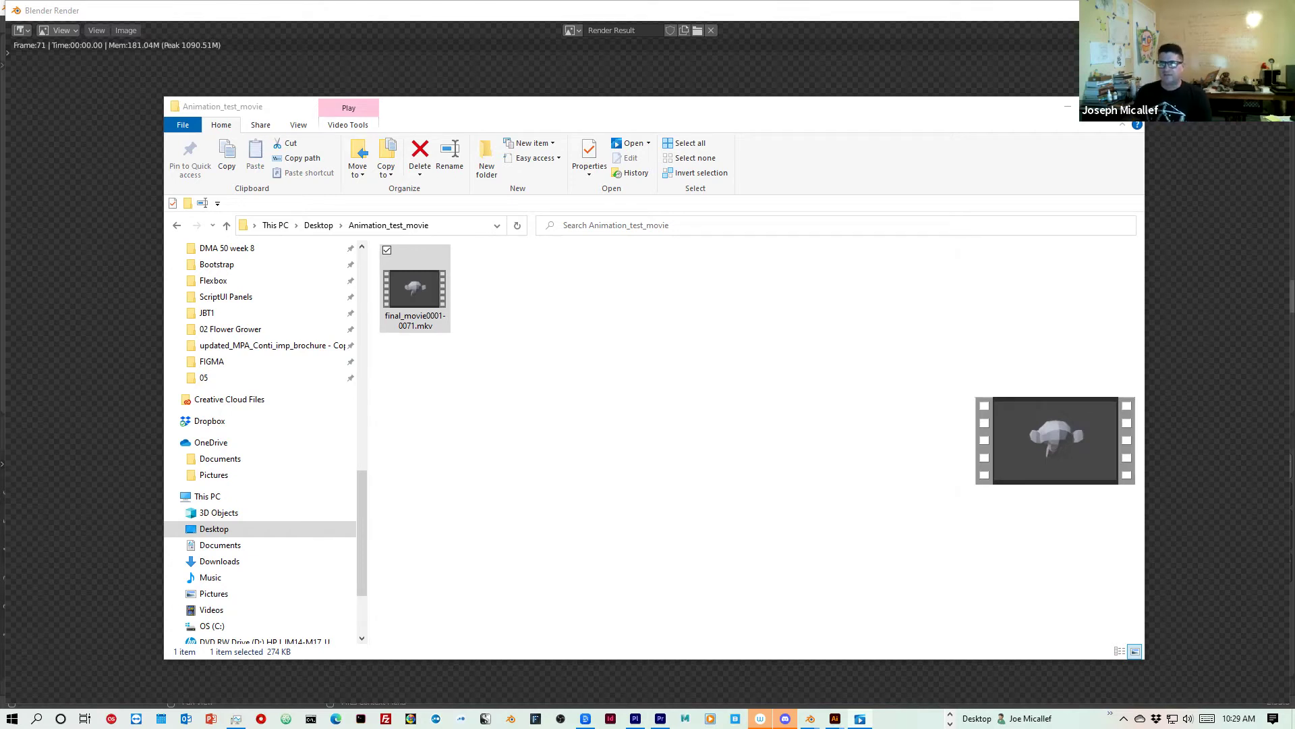
# Close the render window and save the shapekey example.blend file.
pyautogui.click(1279, 10)
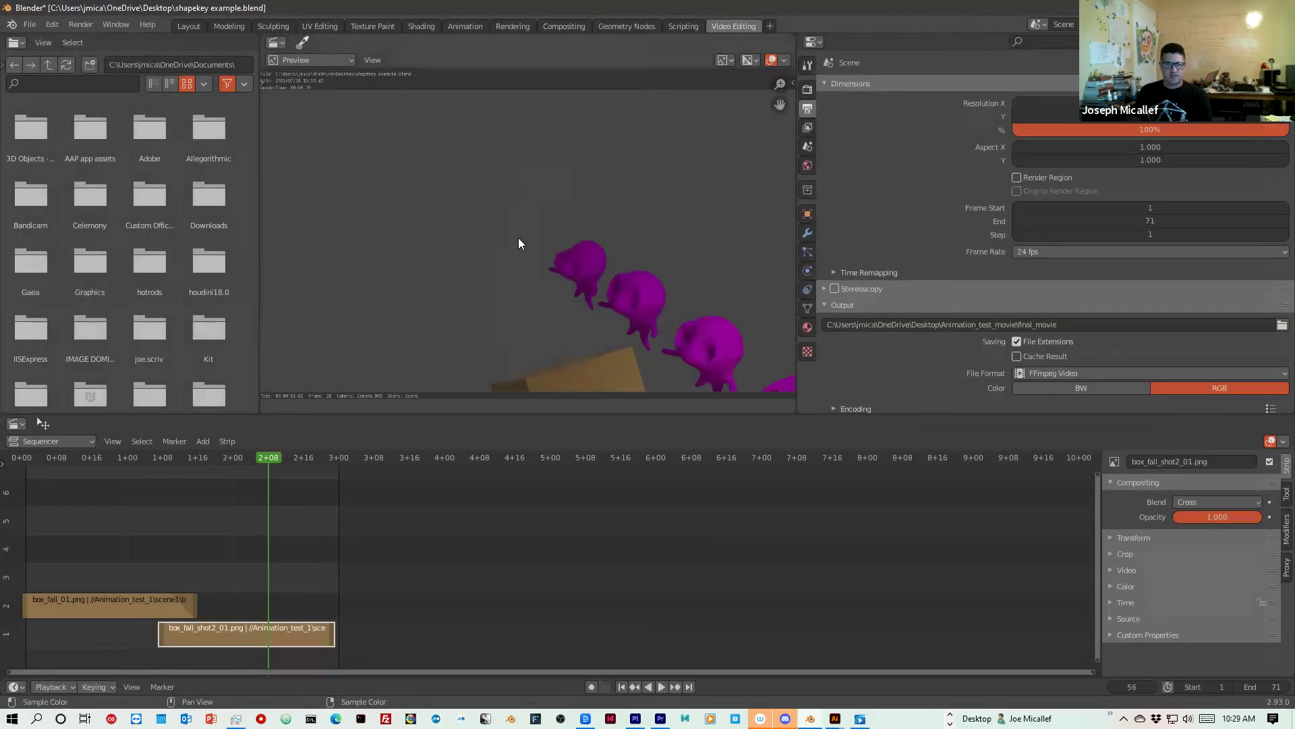
pyautogui.click(30, 26)
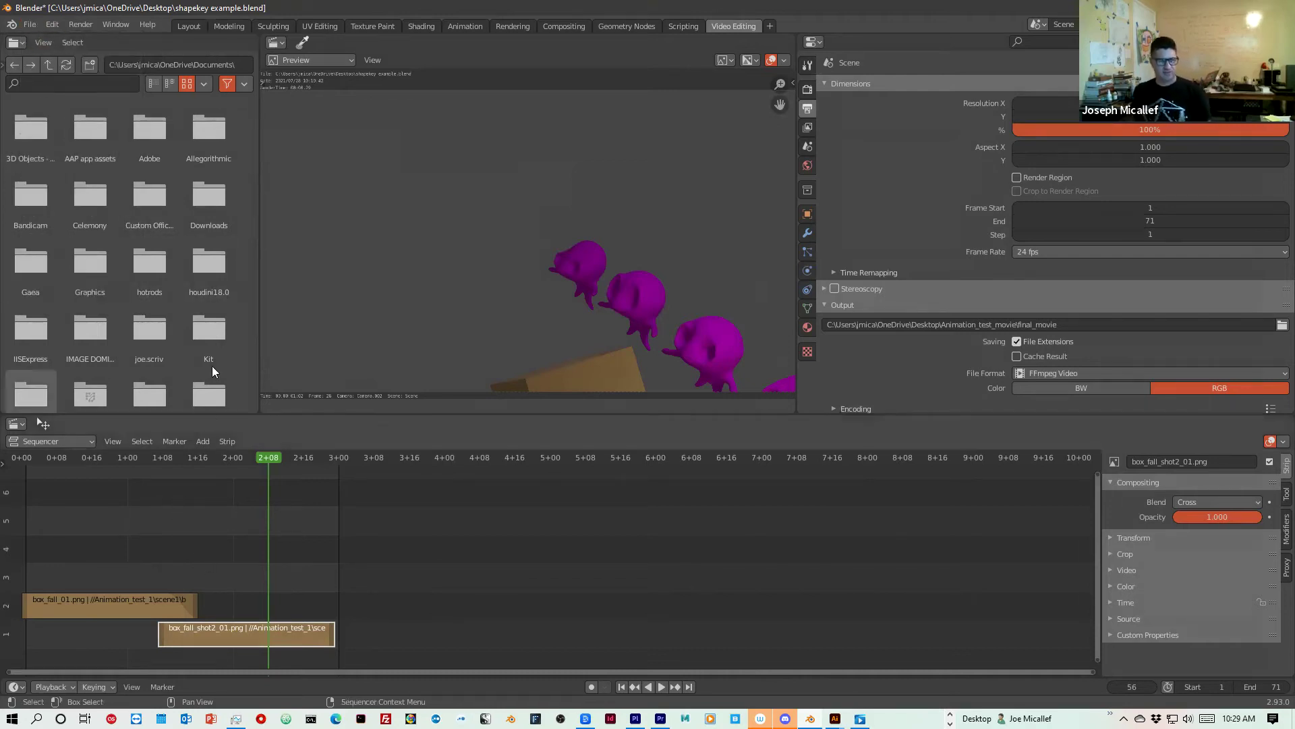
pyautogui.click(22, 27)
pyautogui.click(58, 115)
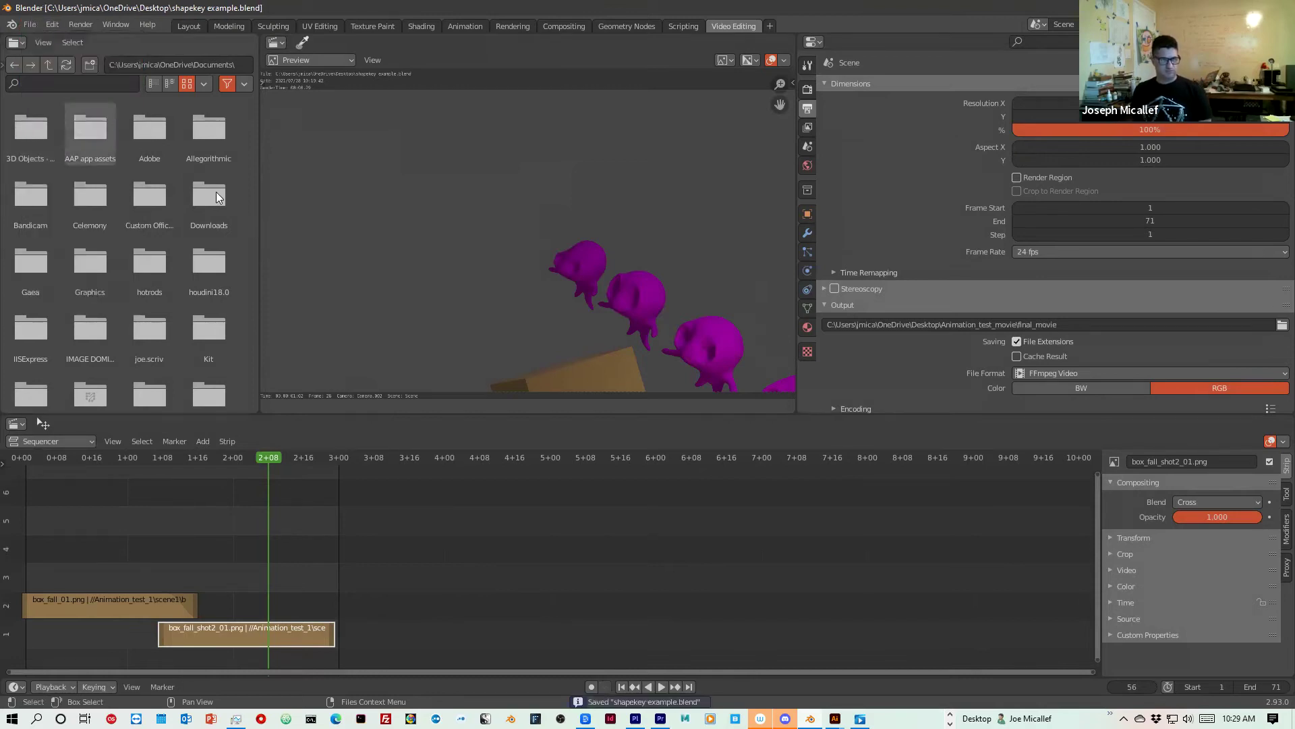
# Create a new project from the Video Editing template.
pyautogui.click(30, 24)
pyautogui.moveTo(41, 39)
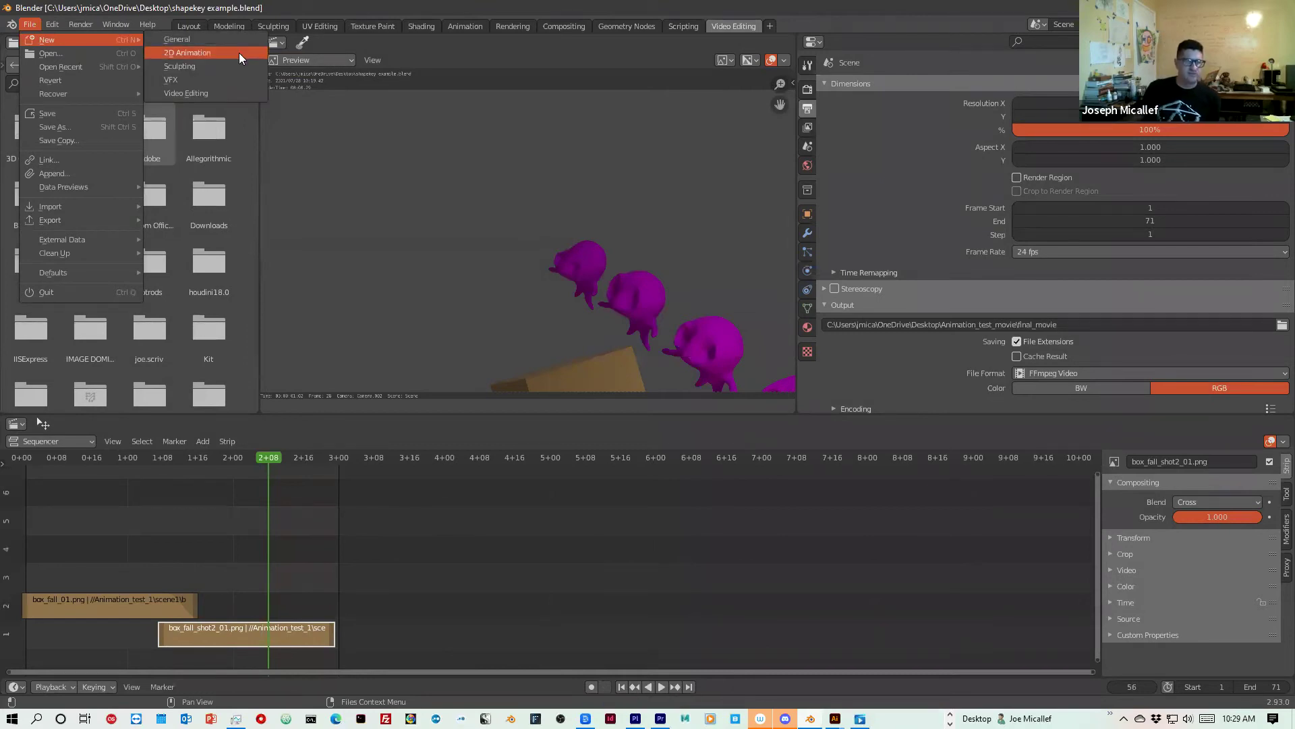
pyautogui.click(198, 95)
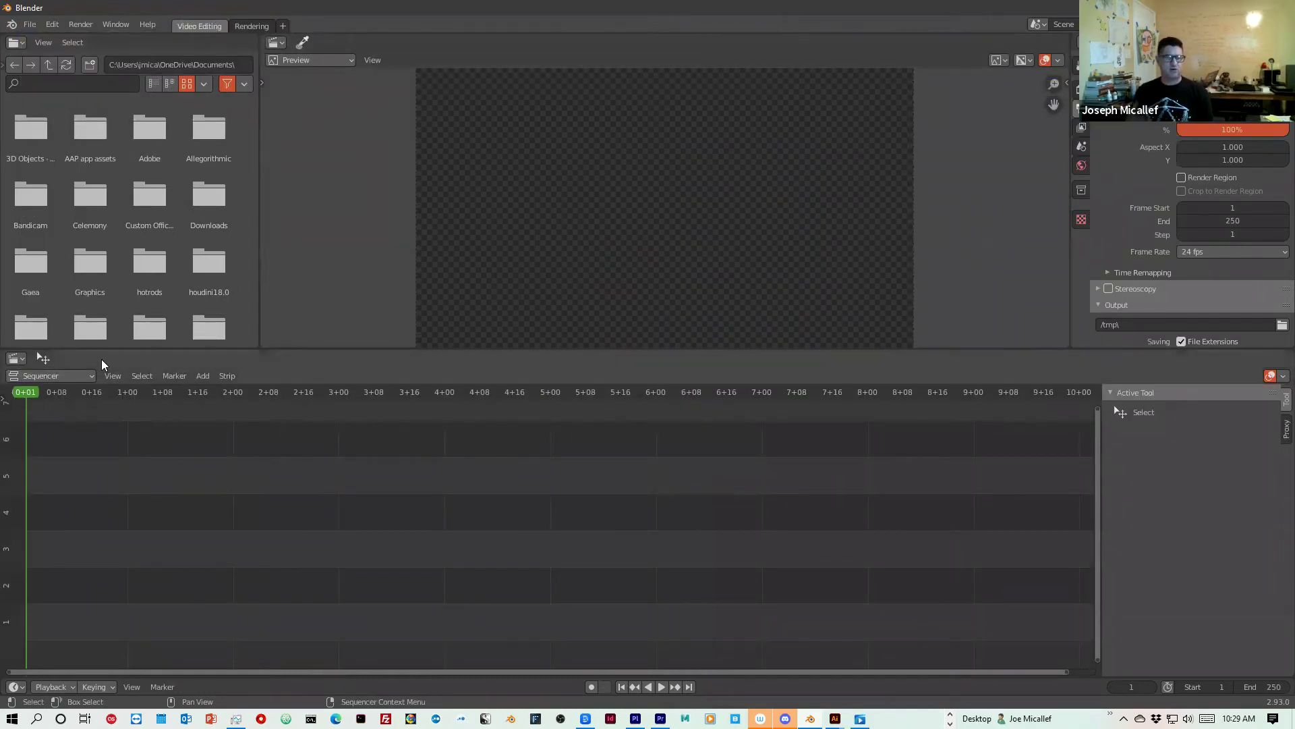
# Add all box_fall images, 01 to 40, from Desktop's Animation_test_1\scene1 folder as one image sequence strip in channel 1.
pyautogui.click(200, 374)
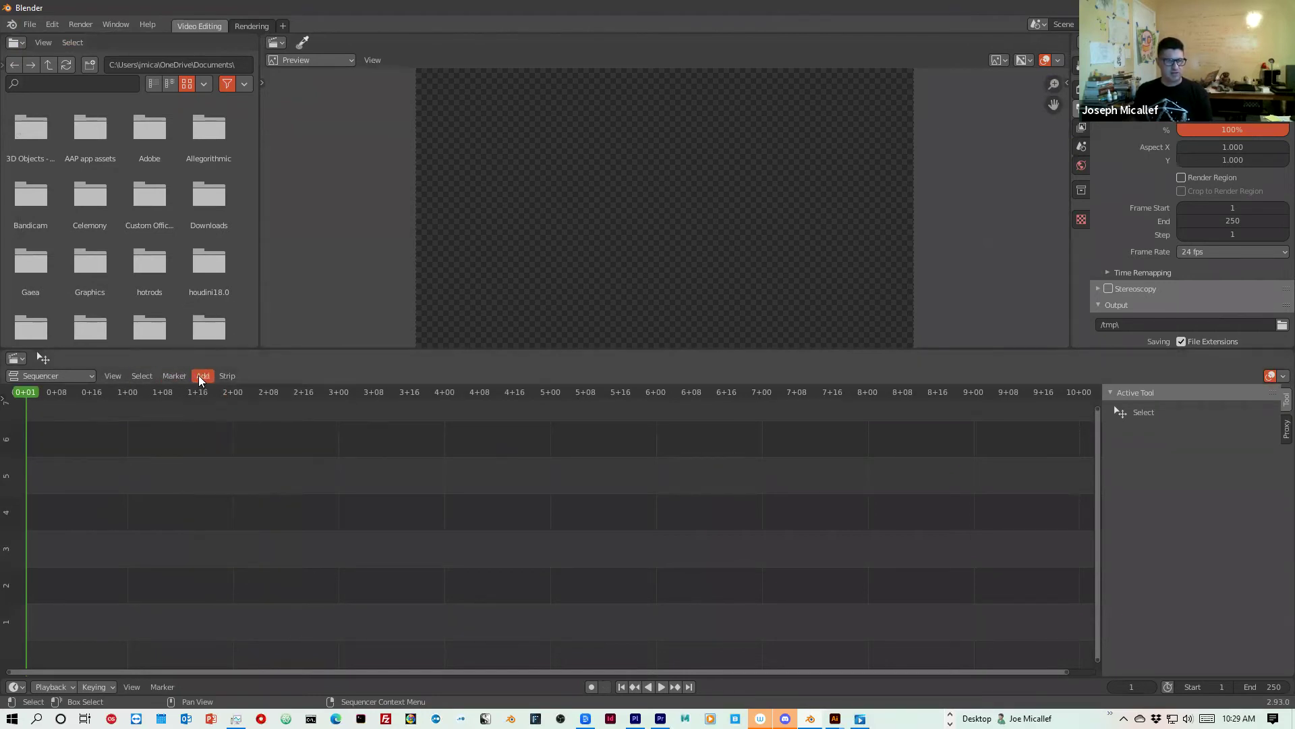
pyautogui.click(200, 376)
pyautogui.click(261, 469)
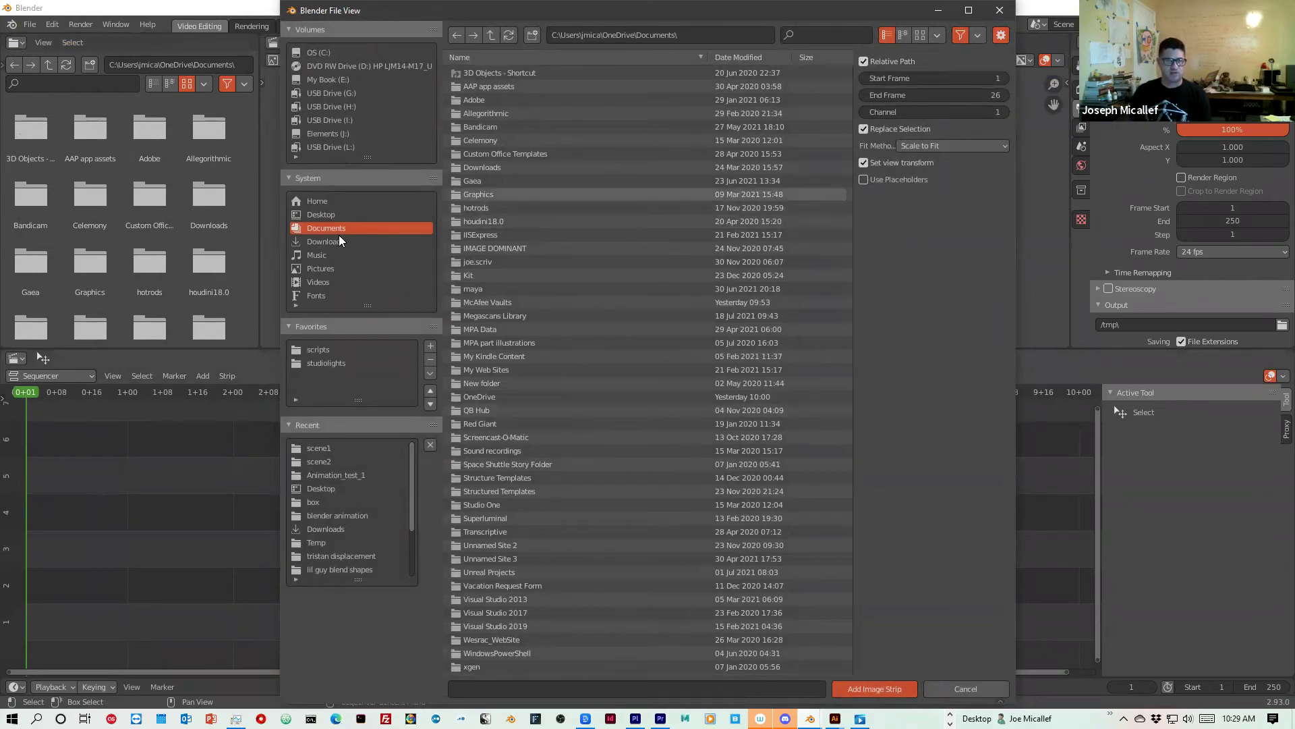
pyautogui.click(333, 215)
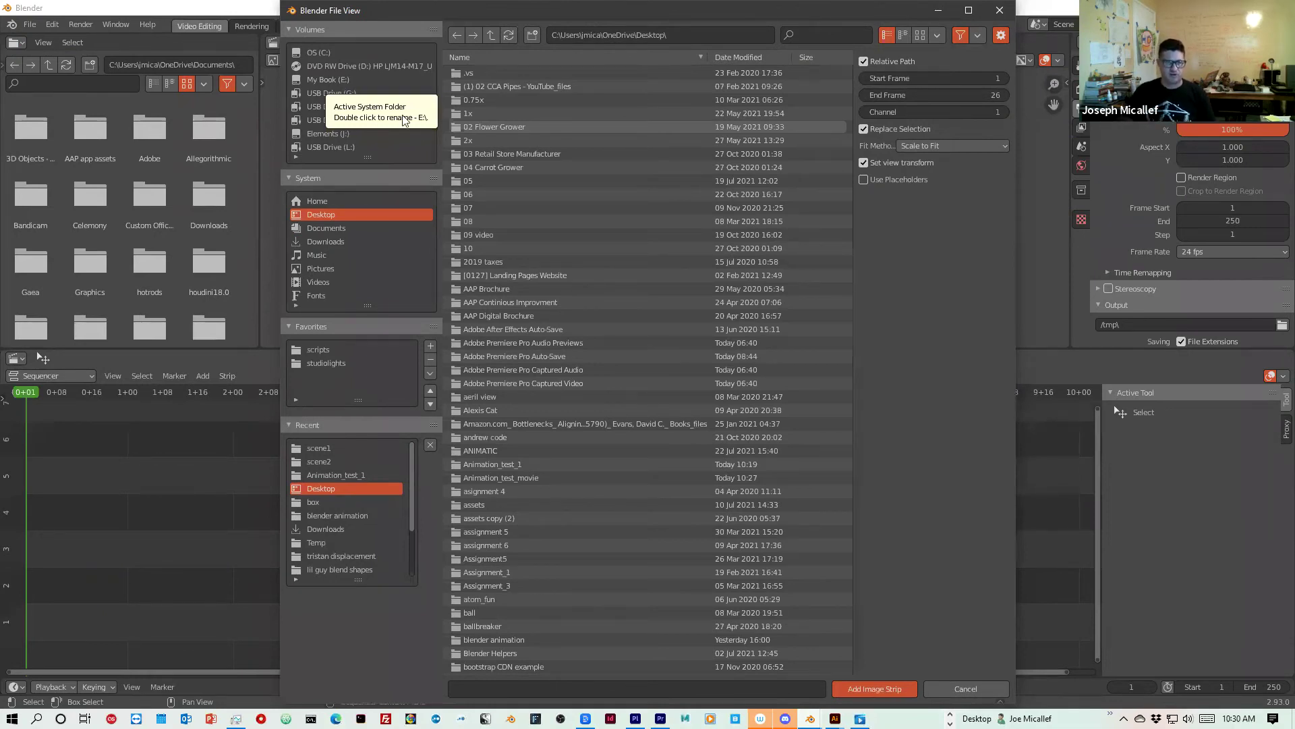
pyautogui.scroll(-2, 616, 315)
pyautogui.doubleClick(518, 440)
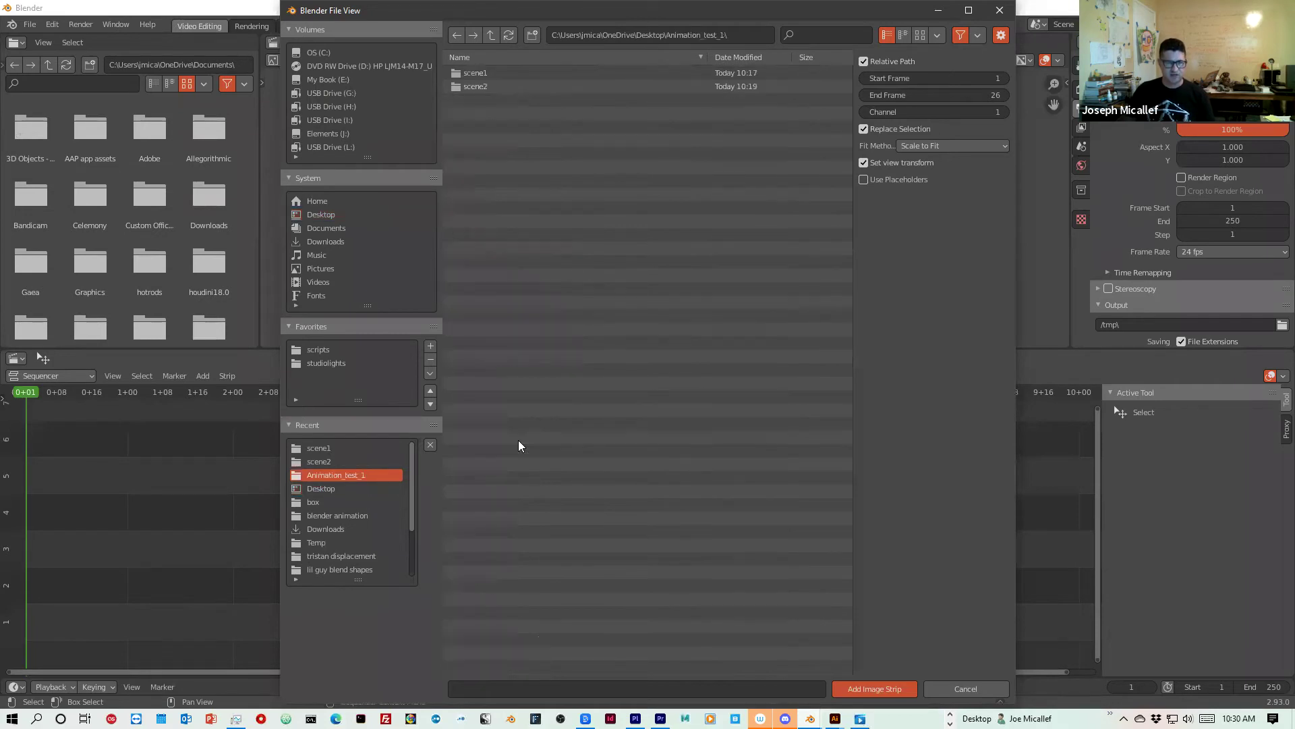
pyautogui.click(504, 78)
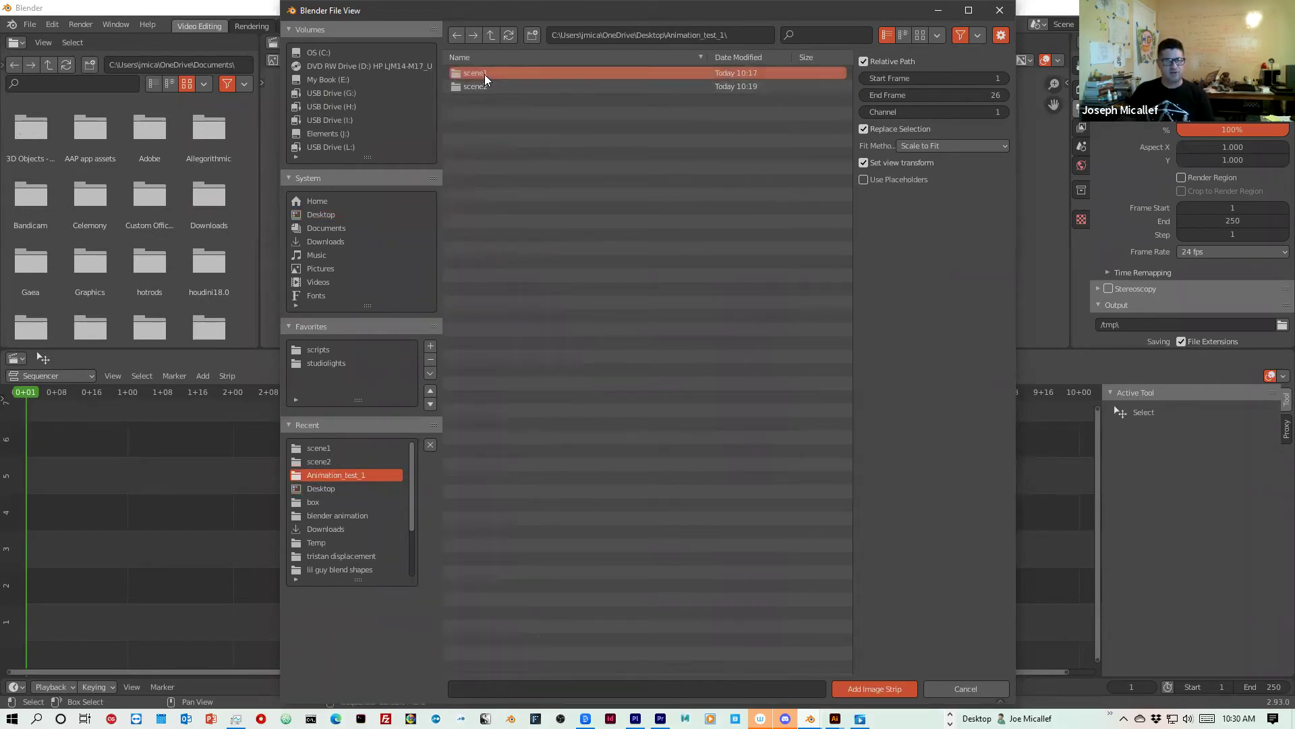
pyautogui.doubleClick(483, 76)
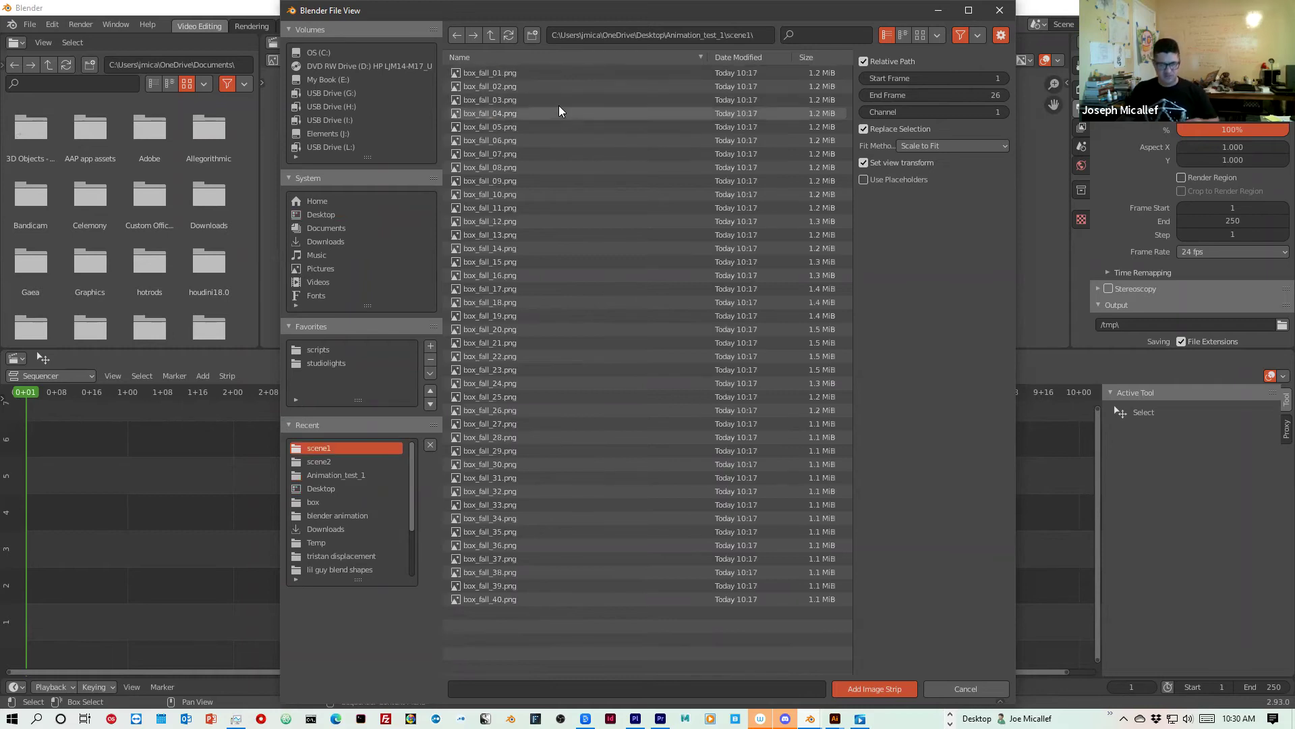
pyautogui.press('a')
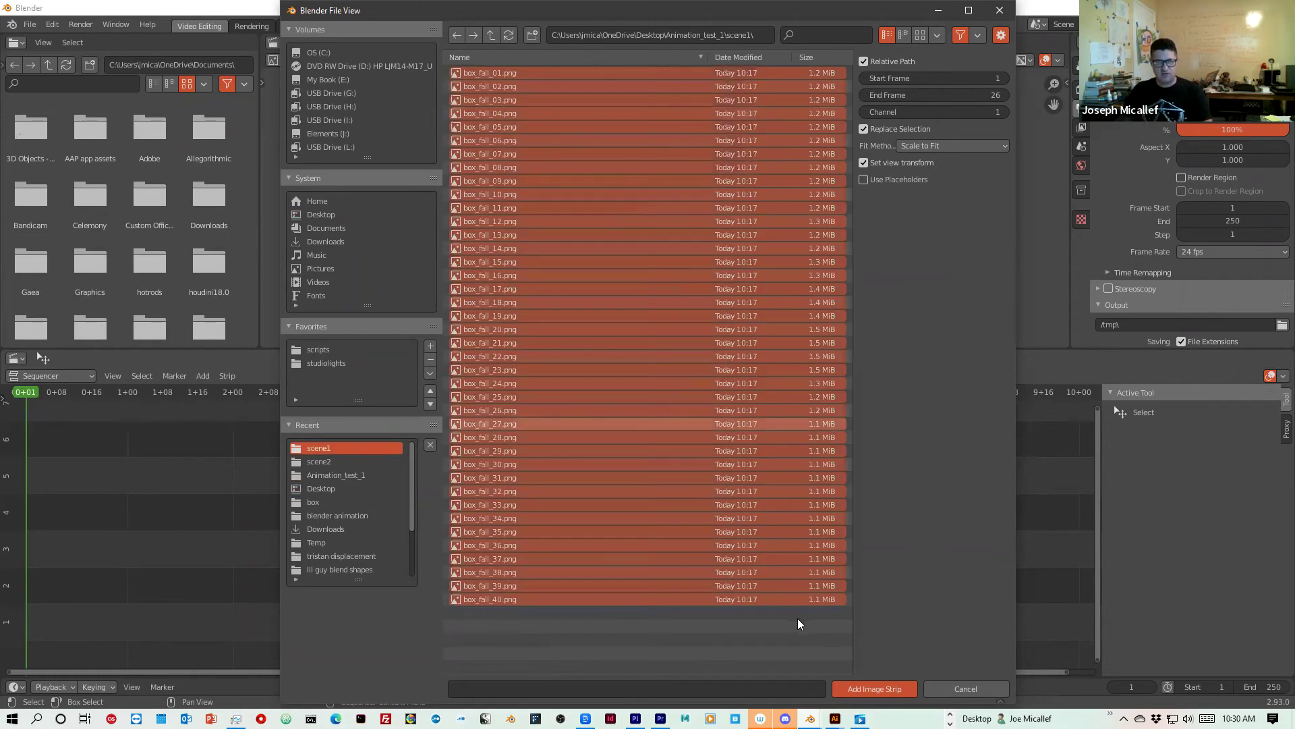
pyautogui.click(876, 686)
# Play the box_fall strip briefly, and duplicate it directly behind the original in channel 1.
pyautogui.press('space')
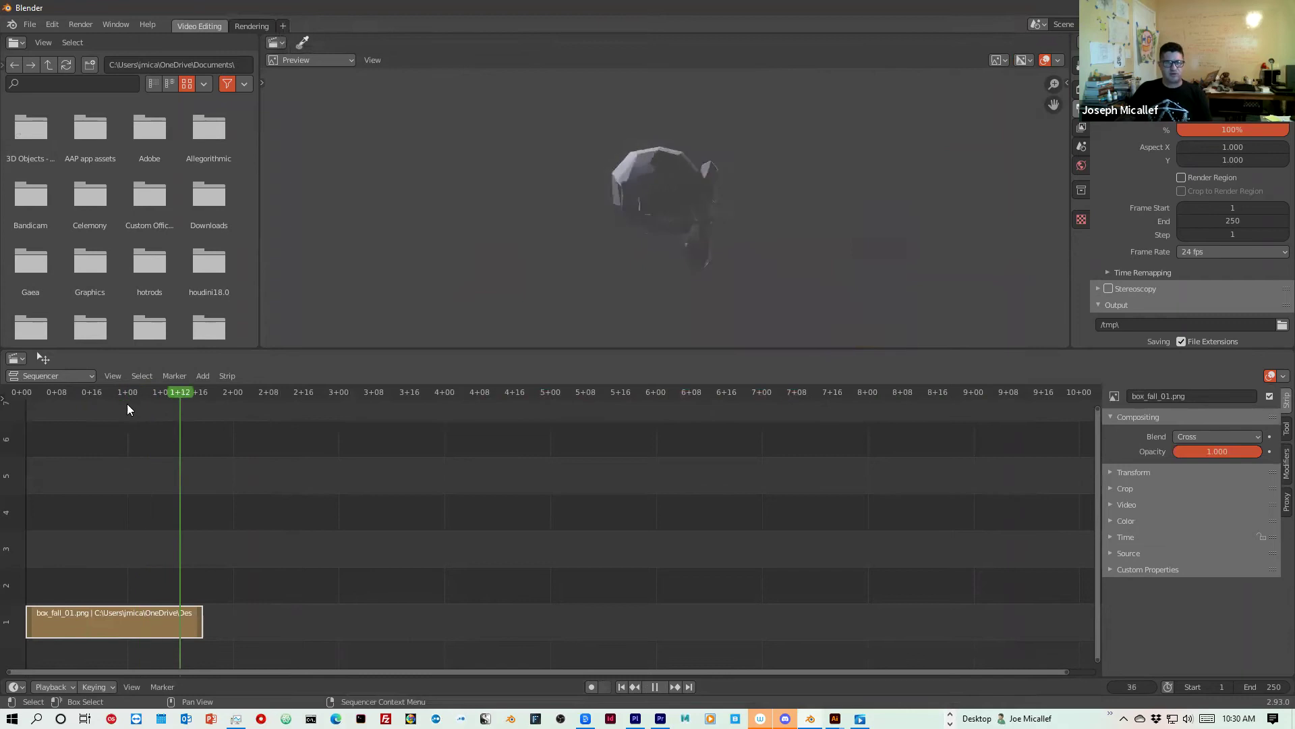
pyautogui.press('space')
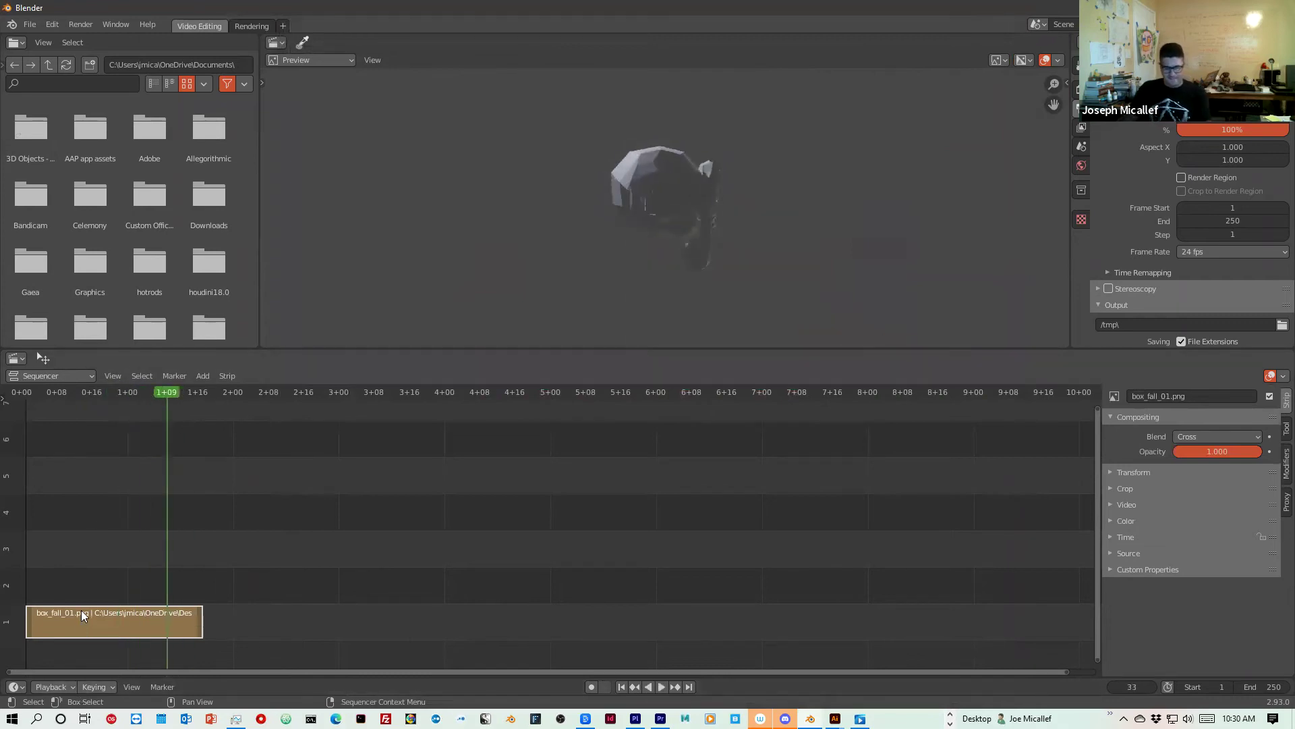
pyautogui.hotkey('shift', 'd')
pyautogui.click(262, 607)
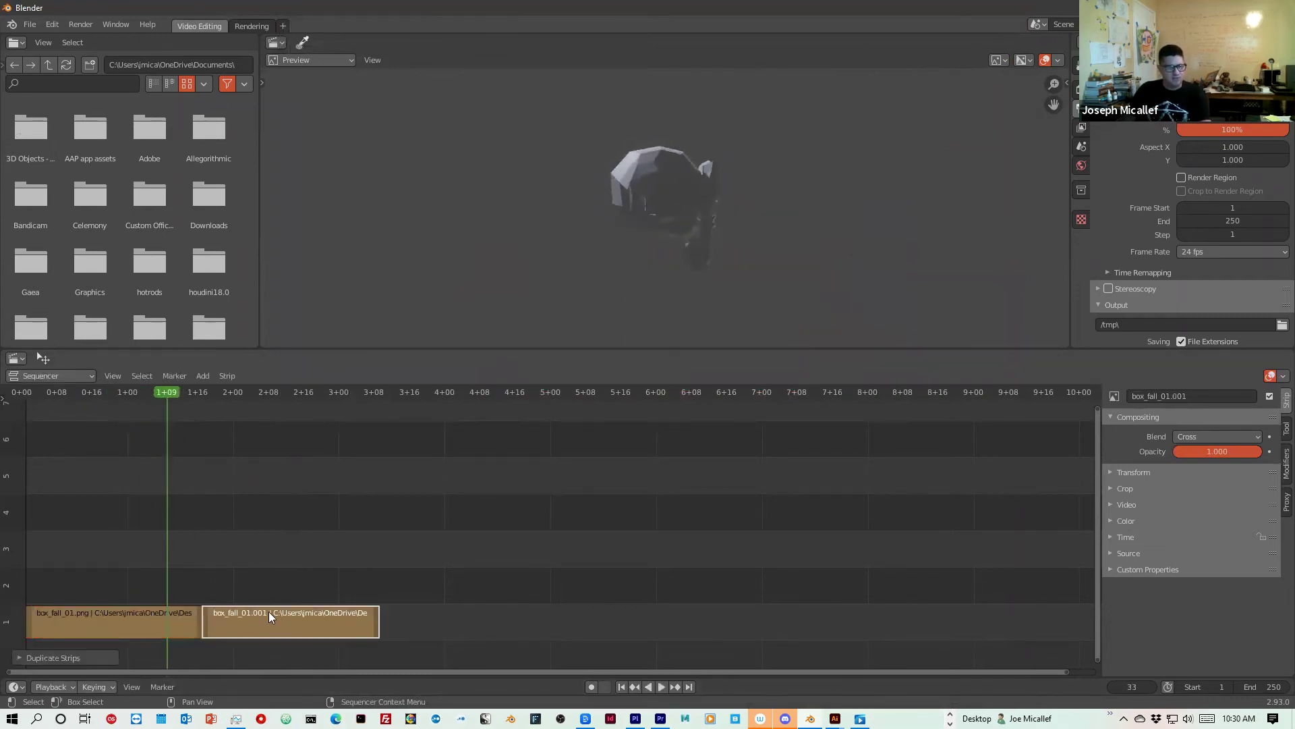
# Scrub the playhead to 2+16 and split the duplicated strip there.
pyautogui.press('space')
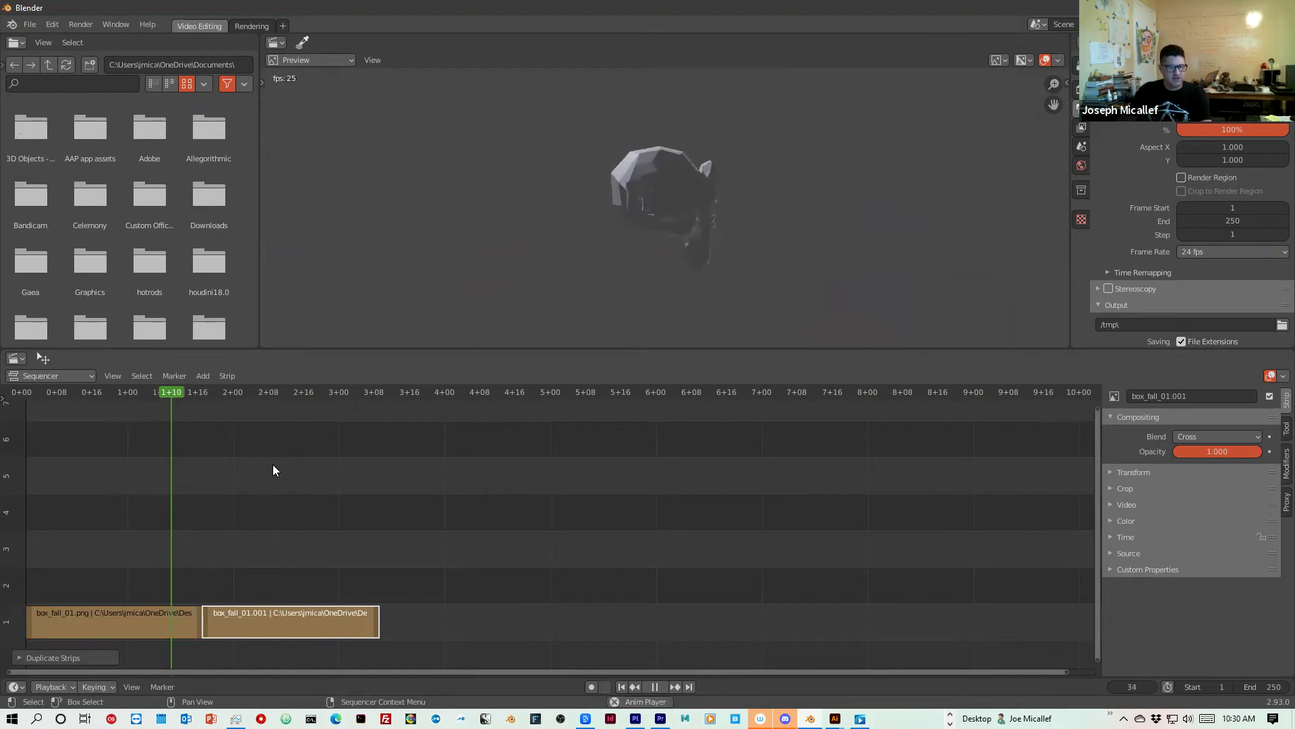
pyautogui.moveTo(296, 411); pyautogui.dragTo(289, 603)
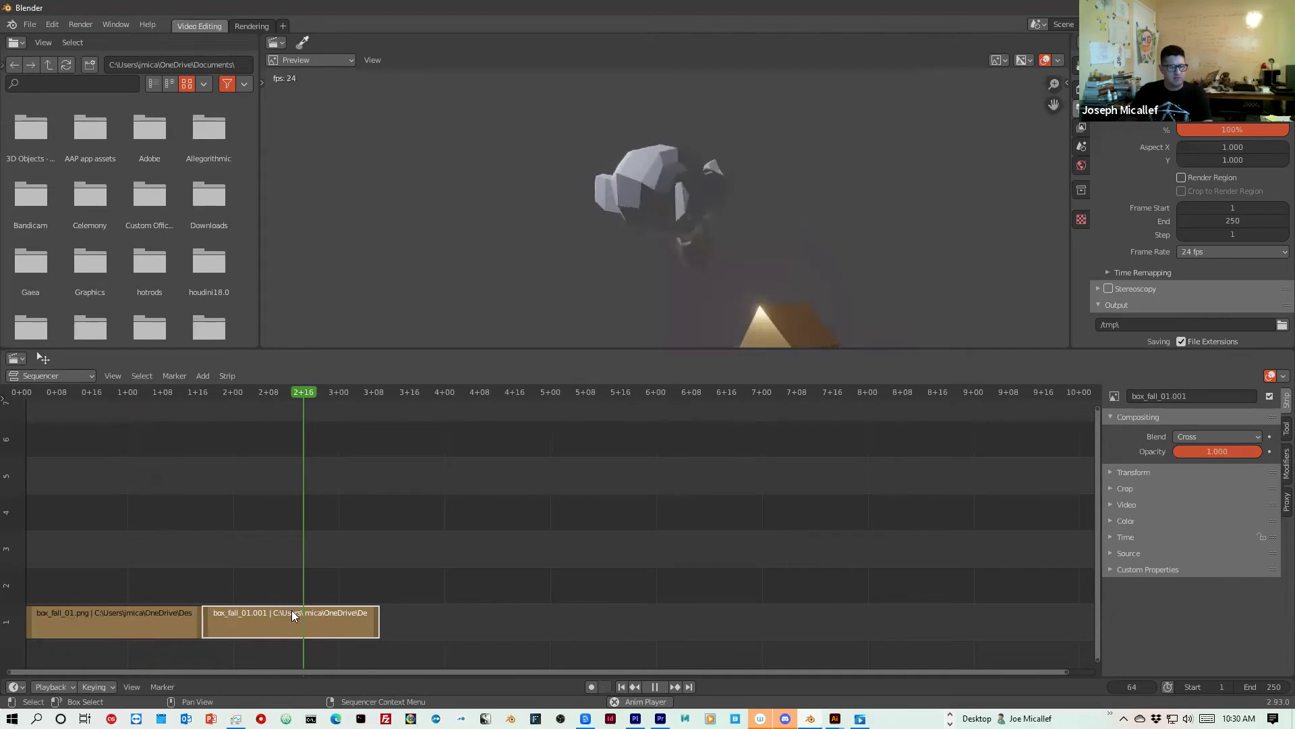
pyautogui.click(233, 376)
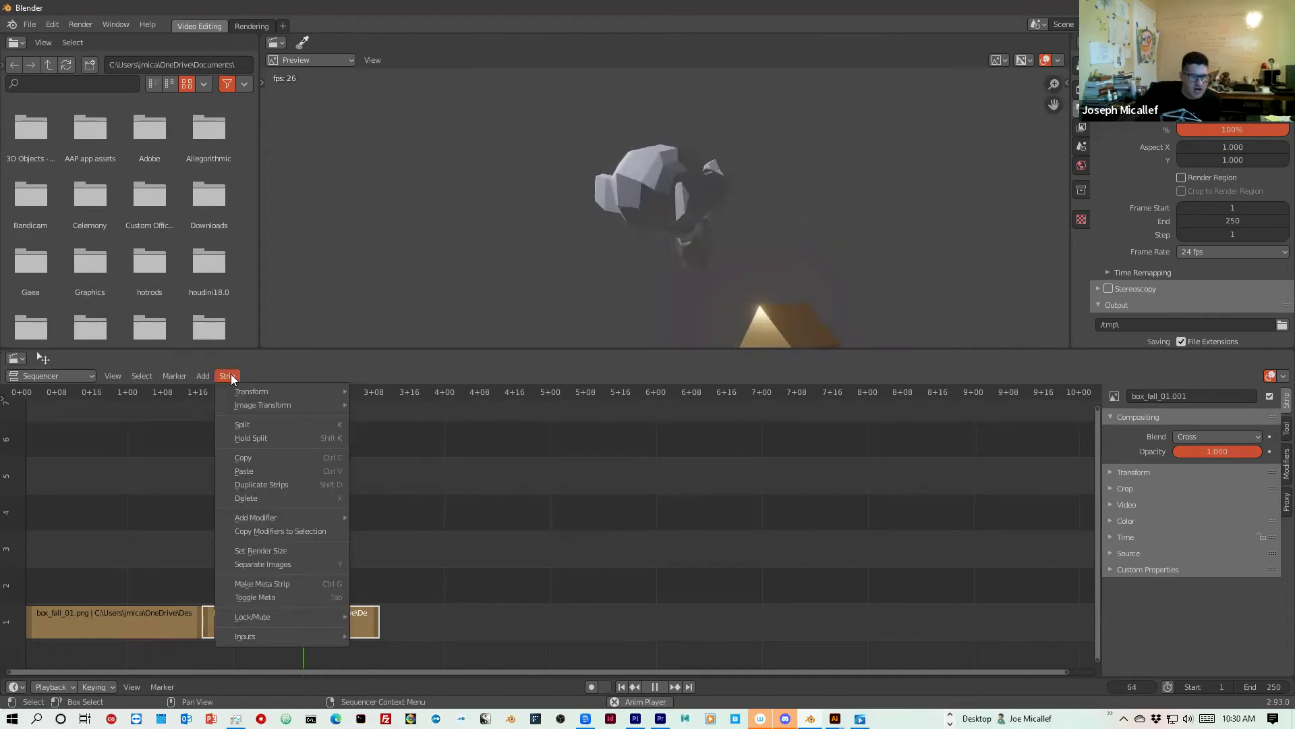
pyautogui.click(259, 425)
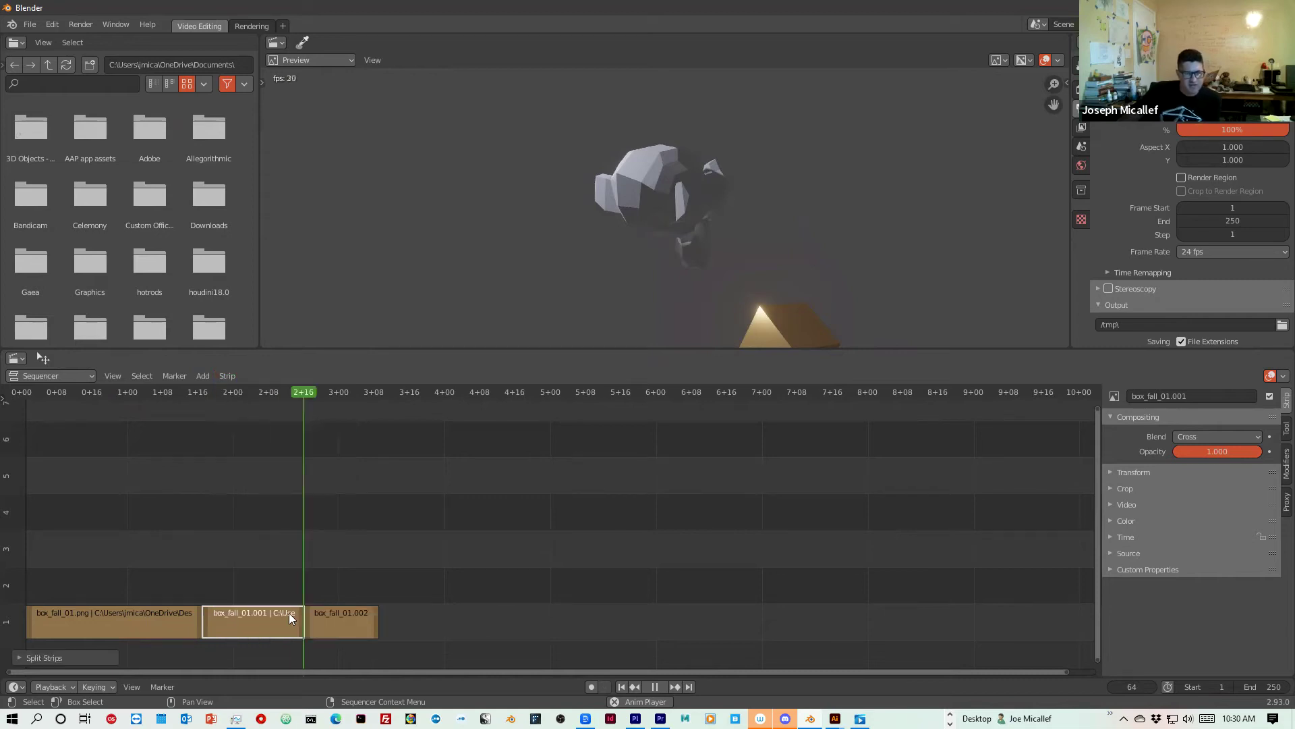
# Move the cut-off end piece away from the other strips into channel 2, starting at about 3+19.
pyautogui.moveTo(349, 618); pyautogui.dragTo(559, 621)
pyautogui.click(290, 391)
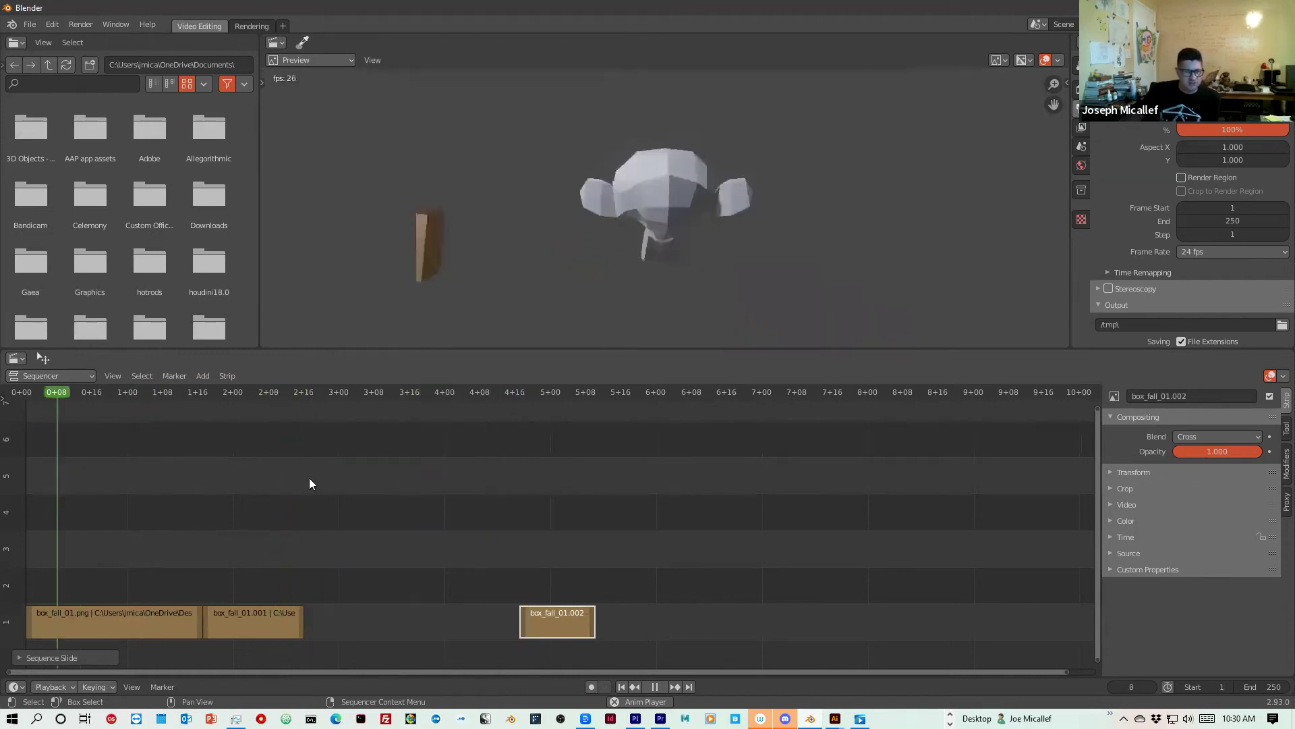
pyautogui.moveTo(554, 615); pyautogui.dragTo(457, 579)
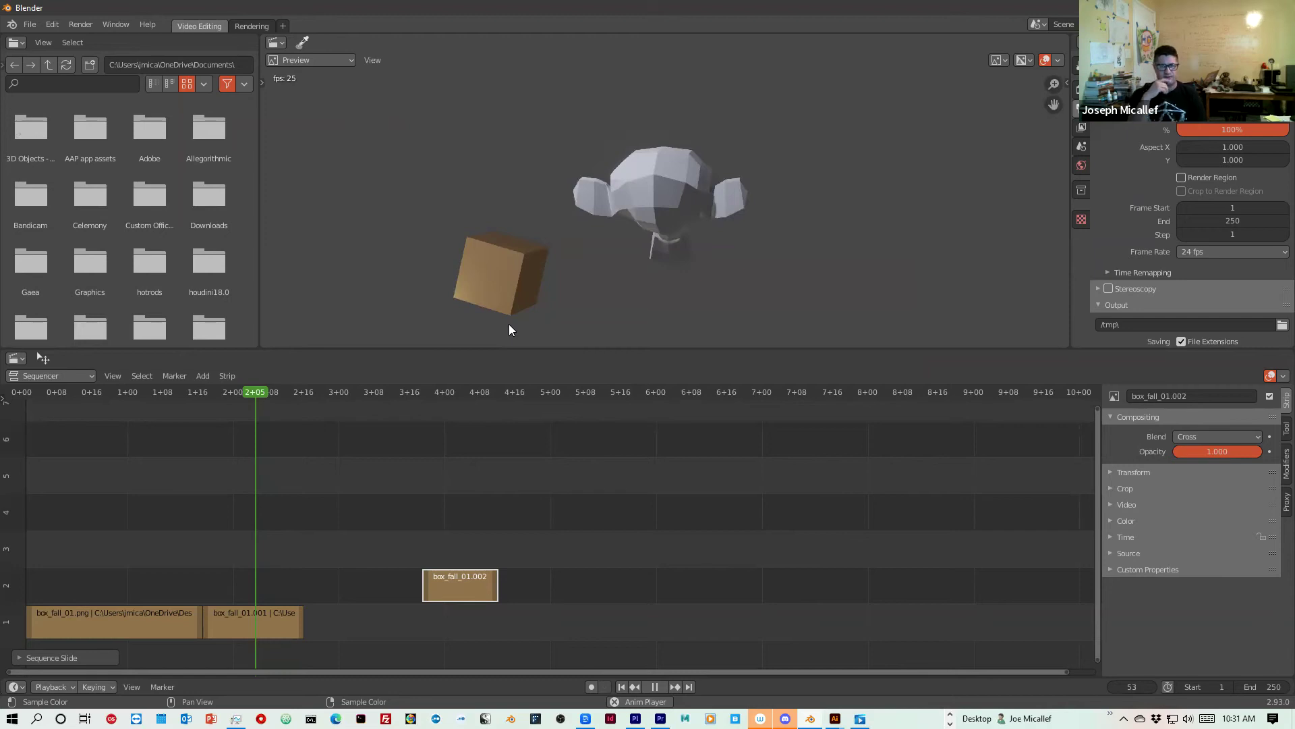
# Add a Transform effect to the separated piece at 4+02, with uniform scale enabled and a scale of 2.38.
pyautogui.click(452, 390)
pyautogui.click(228, 376)
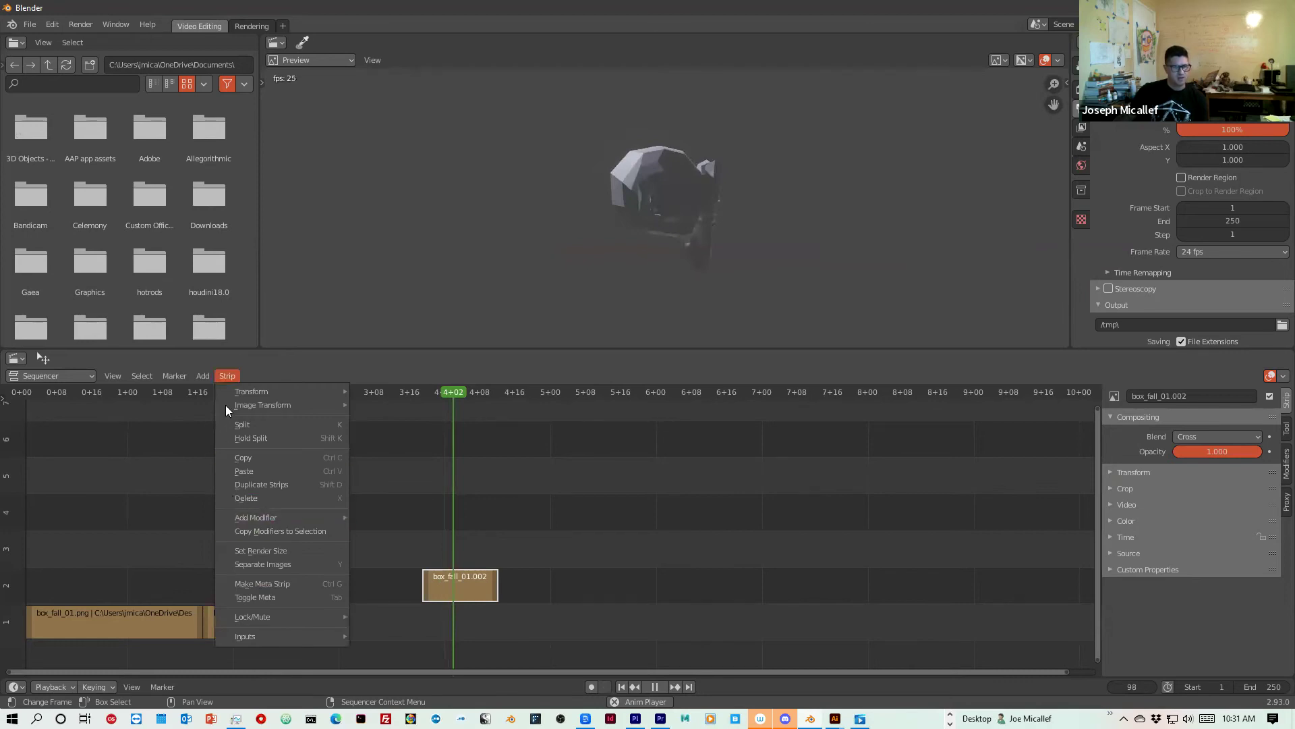
pyautogui.moveTo(198, 375)
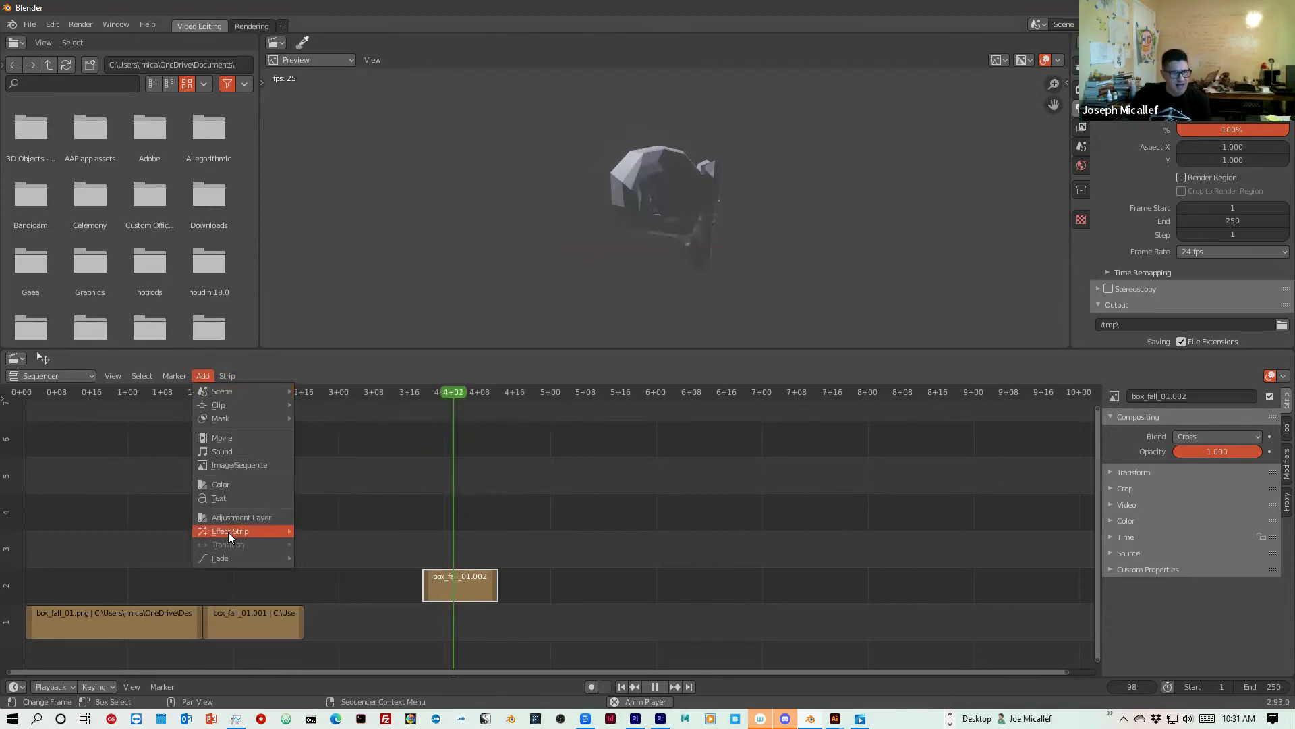
pyautogui.moveTo(228, 531)
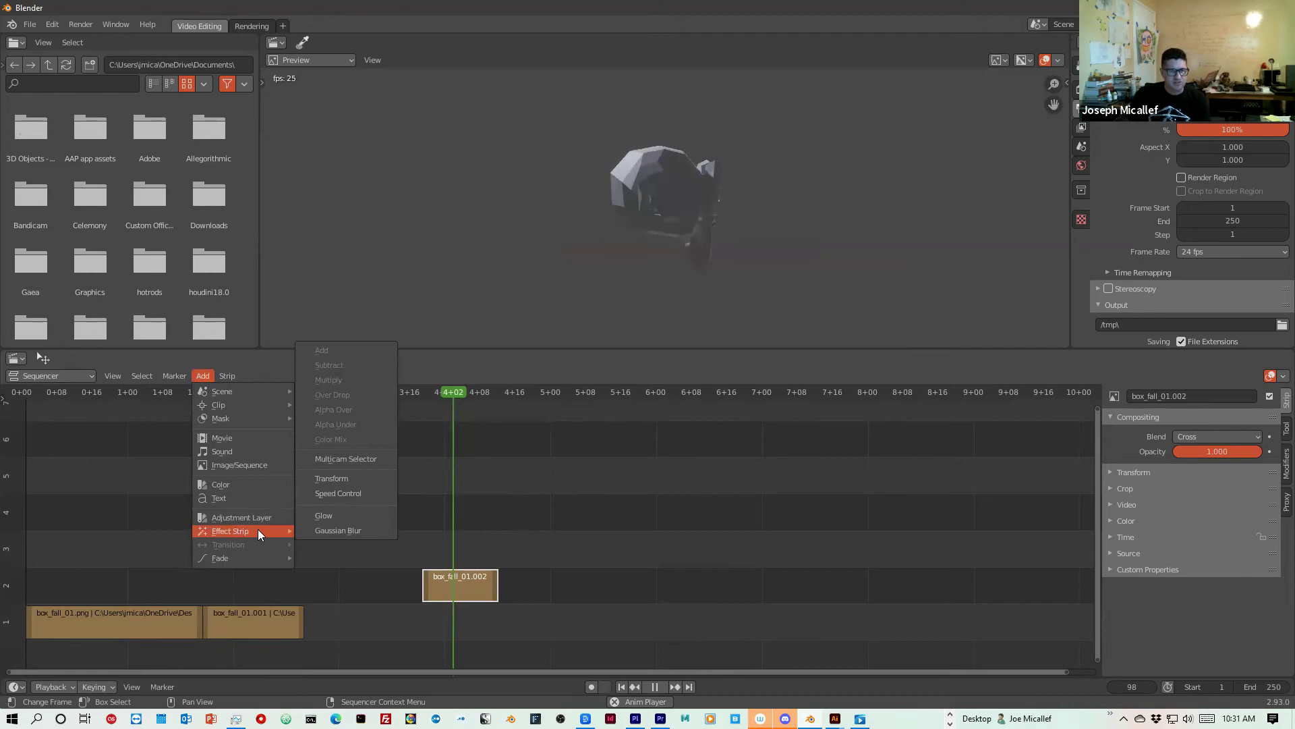
pyautogui.click(342, 479)
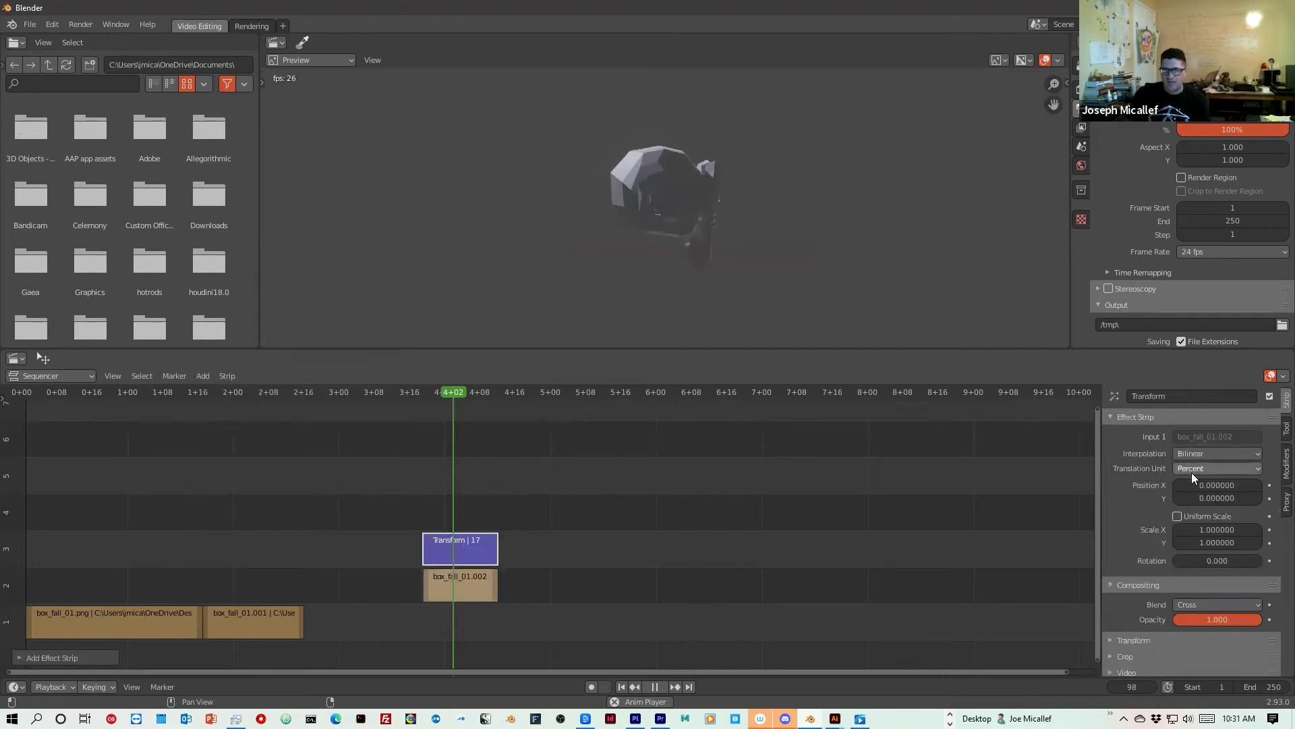
pyautogui.moveTo(1215, 530); pyautogui.dragTo(1275, 530)
pyautogui.click(1178, 516)
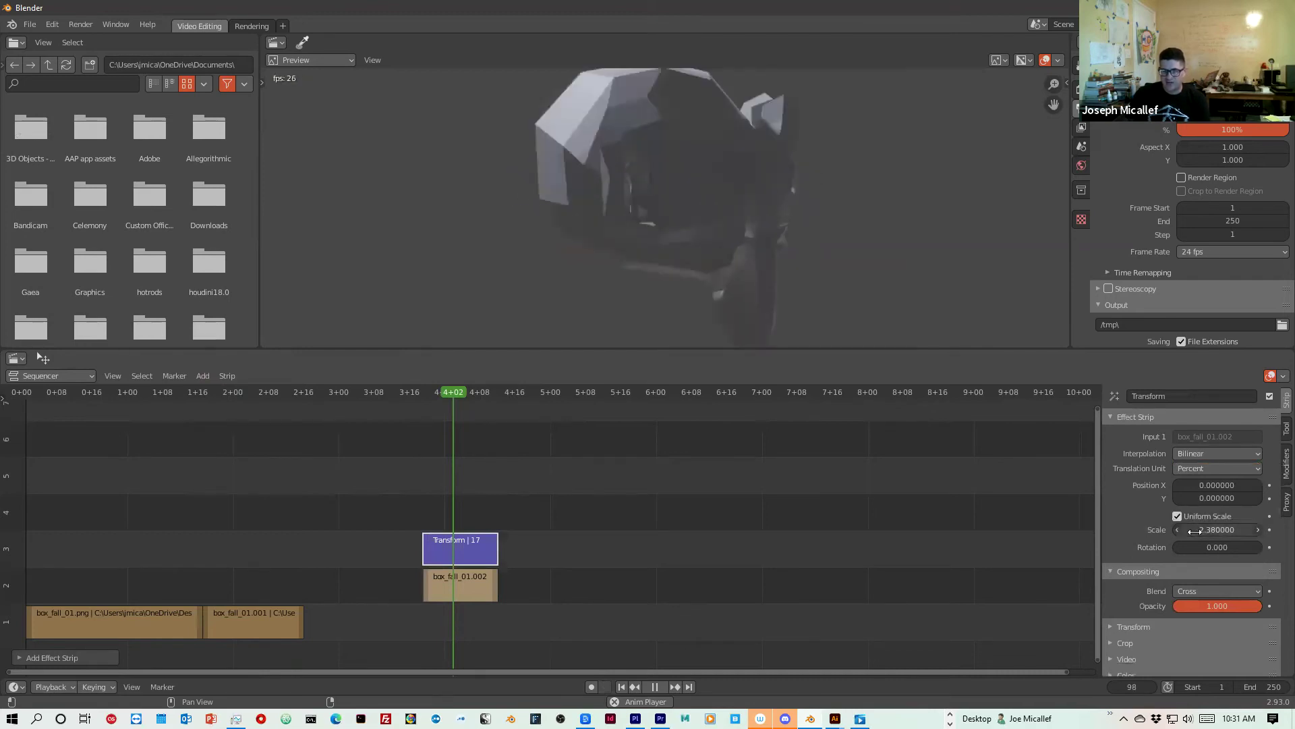
# Keyframe the Transform strip's scale at about 3+22, and try a different scale at 4+08.
pyautogui.moveTo(459, 398); pyautogui.dragTo(434, 471)
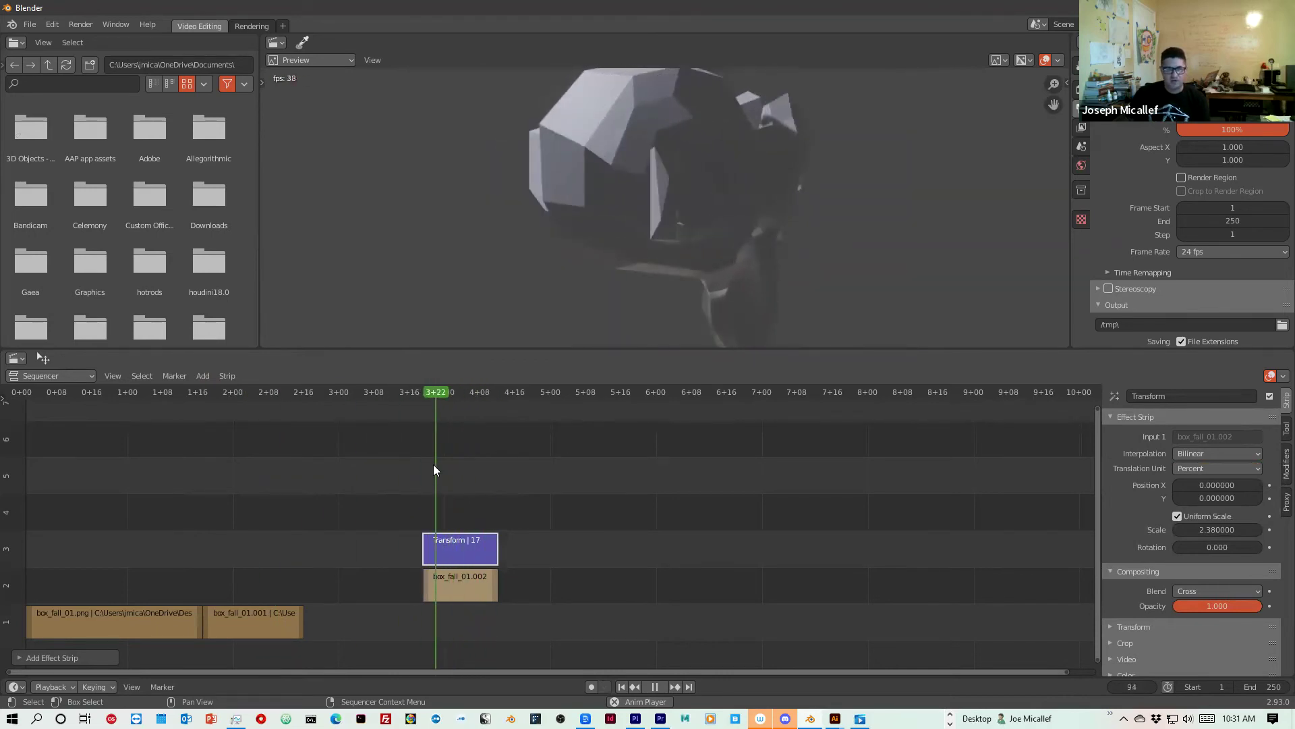
pyautogui.press('i')
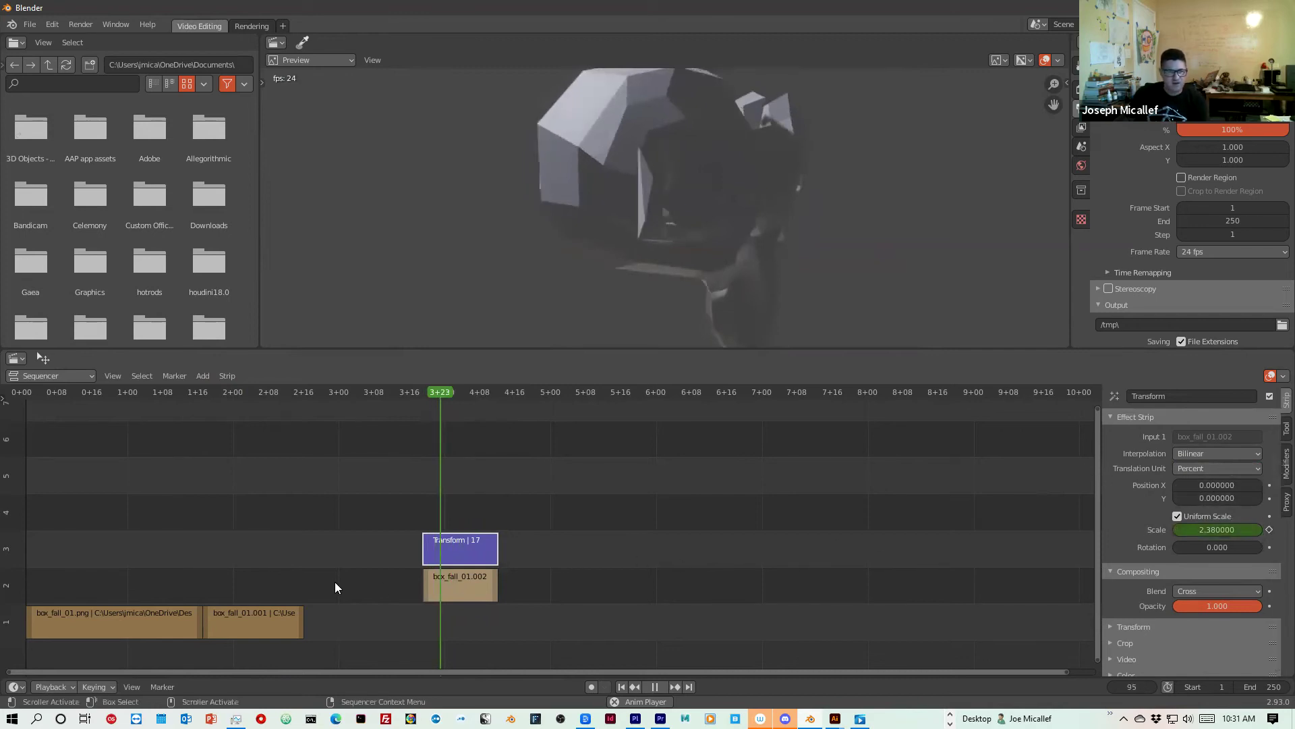
pyautogui.moveTo(445, 398); pyautogui.dragTo(475, 402)
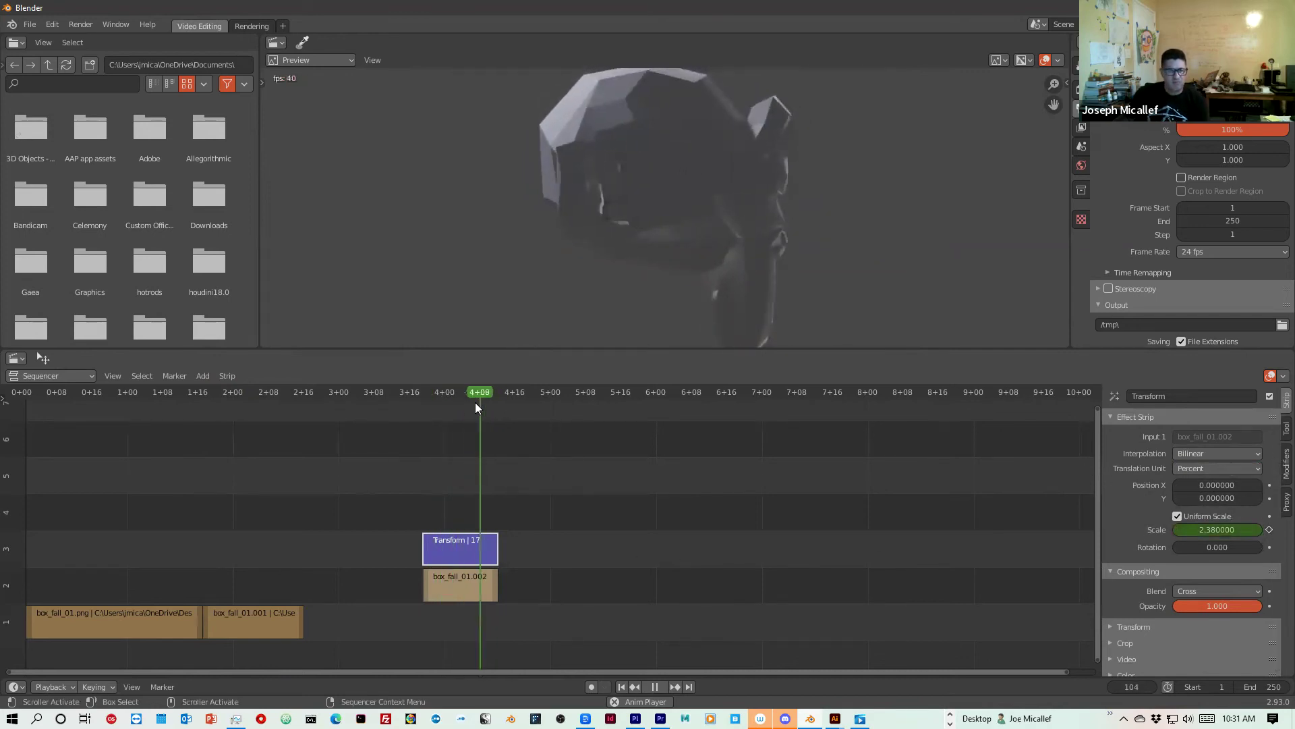
pyautogui.moveTo(1217, 530); pyautogui.dragTo(1235, 530)
# Keyframe the Transform strip's scale of 2.38 at 3+21, and scrub through the strip to 4+11.
pyautogui.moveTo(504, 393); pyautogui.dragTo(432, 402)
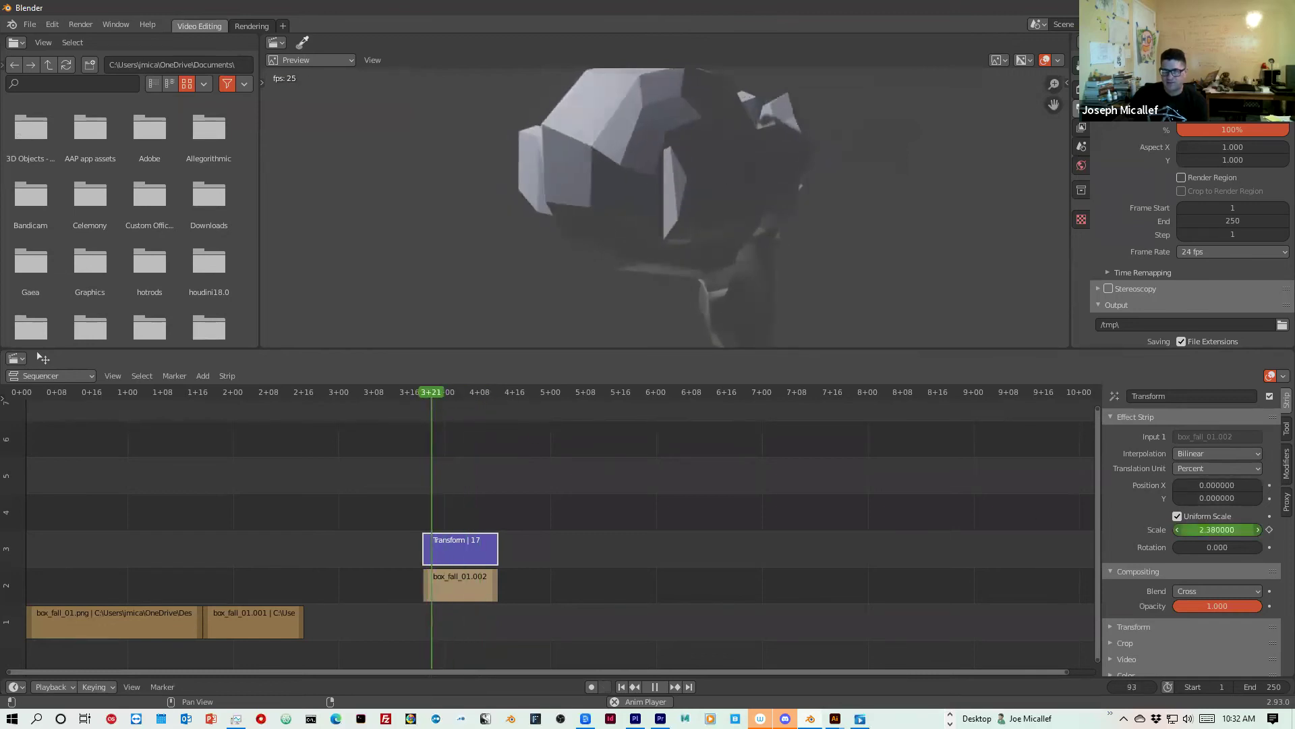
pyautogui.moveTo(1217, 529)
pyautogui.mouseDown()
pyautogui.moveTo(1241, 529)
pyautogui.moveTo(1223, 529)
pyautogui.moveTo(1243, 515)
pyautogui.moveTo(1241, 530)
pyautogui.moveTo(1208, 531)
pyautogui.mouseUp()
pyautogui.click(1269, 530)
pyautogui.press('Escape')
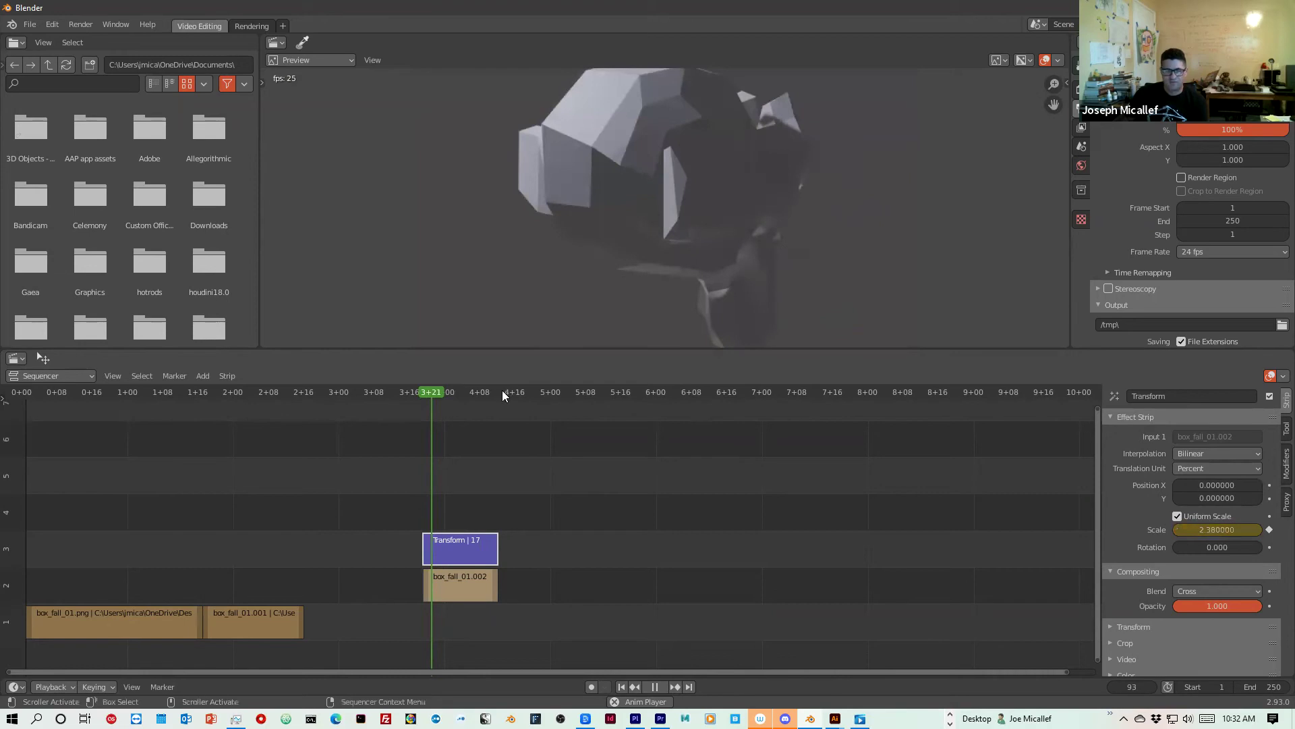
pyautogui.moveTo(434, 389); pyautogui.dragTo(506, 425)
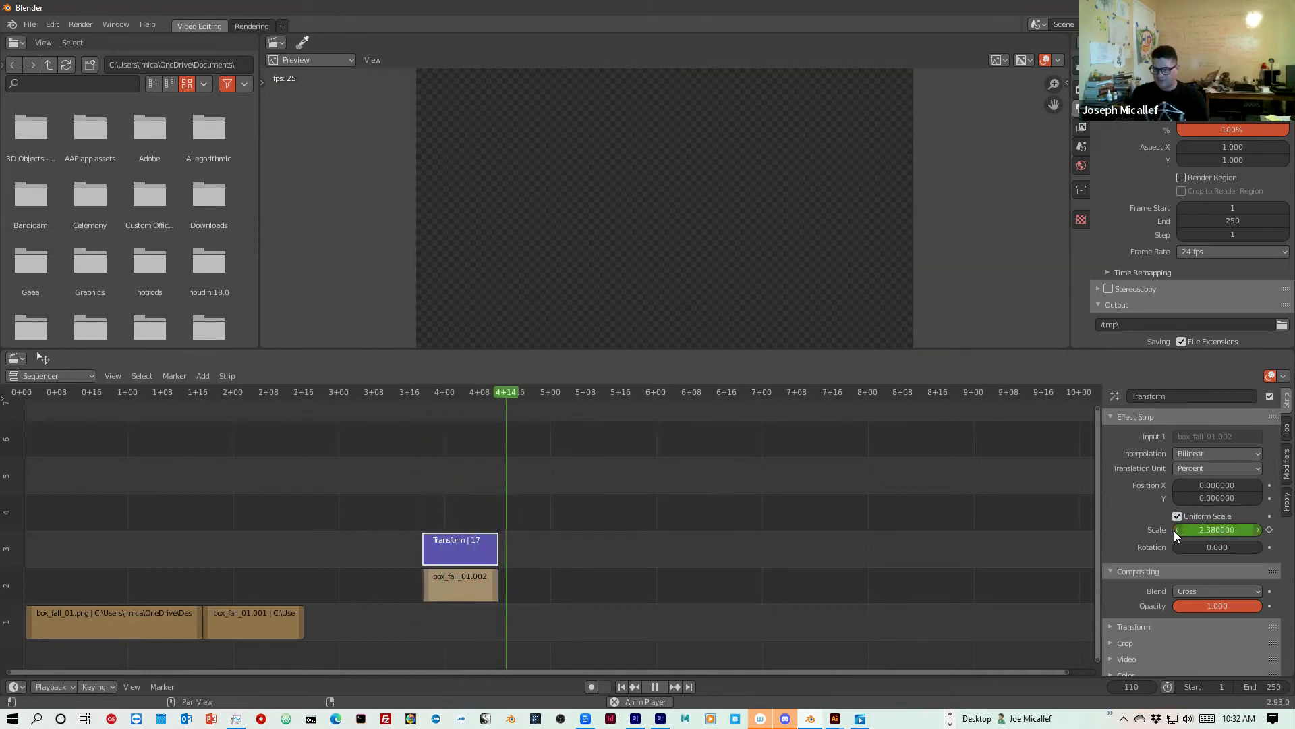
pyautogui.moveTo(437, 394); pyautogui.dragTo(492, 418)
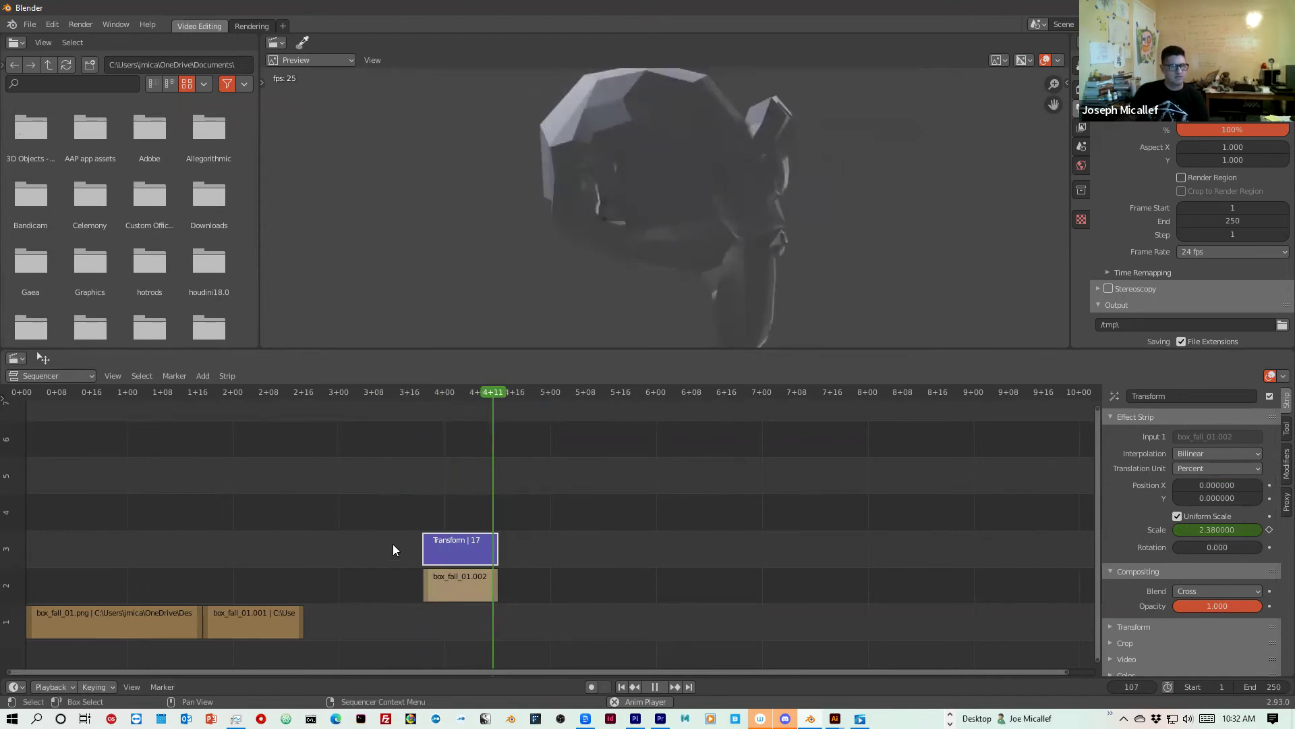
# Move the separated piece with its Transform strip back behind the second clip in channel 1, and scrub to 2+20.
pyautogui.click(423, 572)
pyautogui.moveTo(408, 586); pyautogui.dragTo(290, 622)
pyautogui.moveTo(263, 394); pyautogui.dragTo(321, 473)
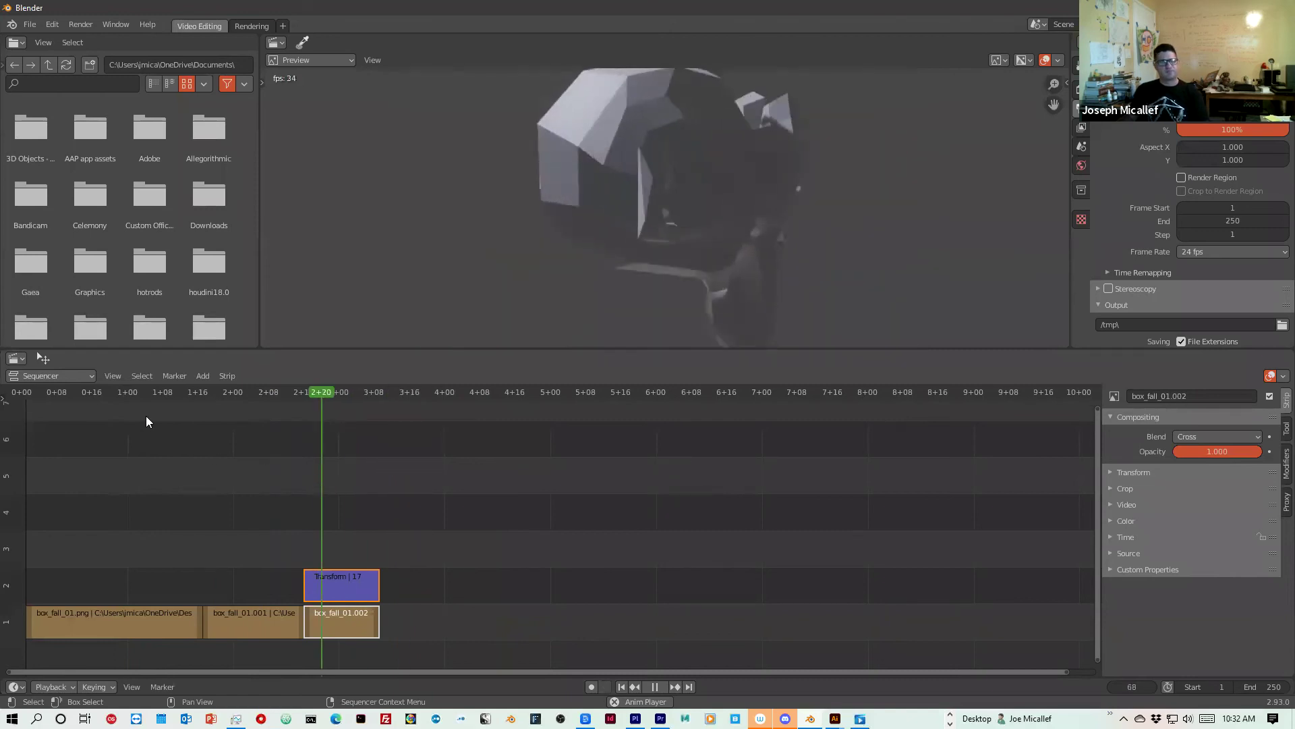
# Add a Text strip at 2+20 above the Transform strip, and scrub to 3+05 to preview it.
pyautogui.click(205, 375)
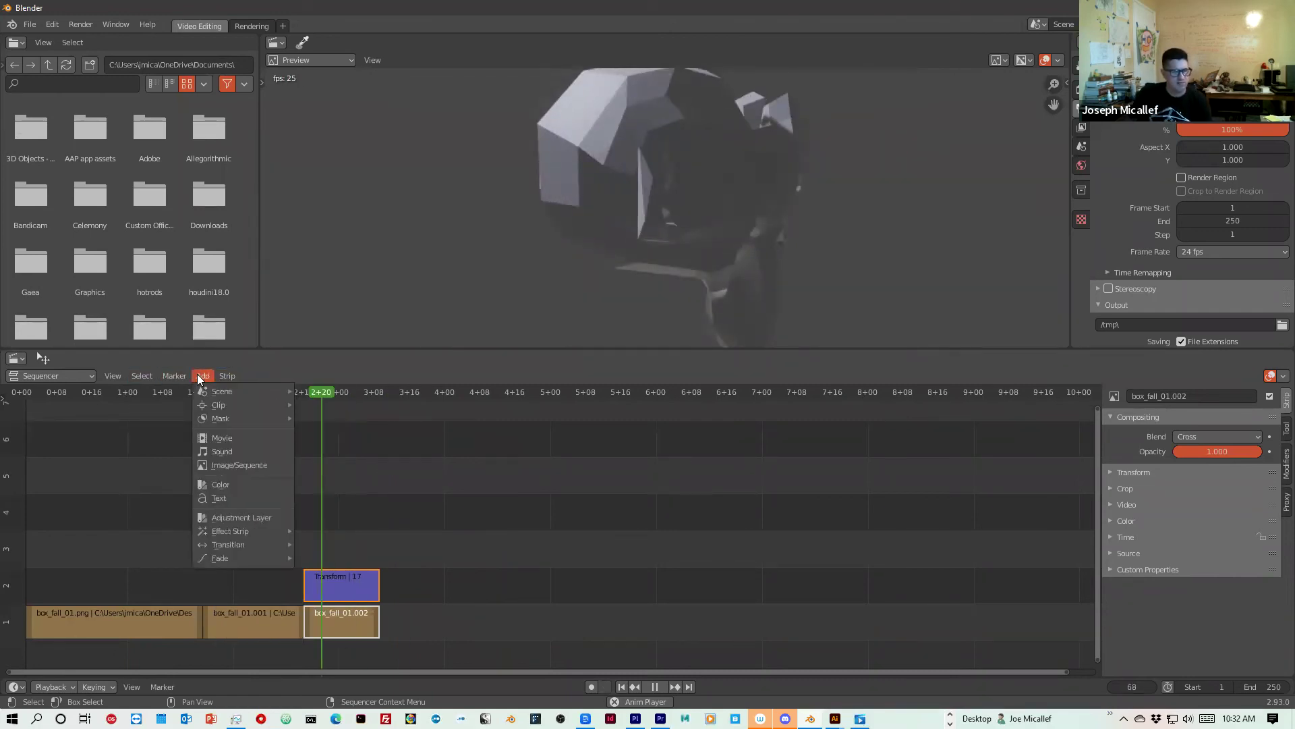
pyautogui.click(213, 498)
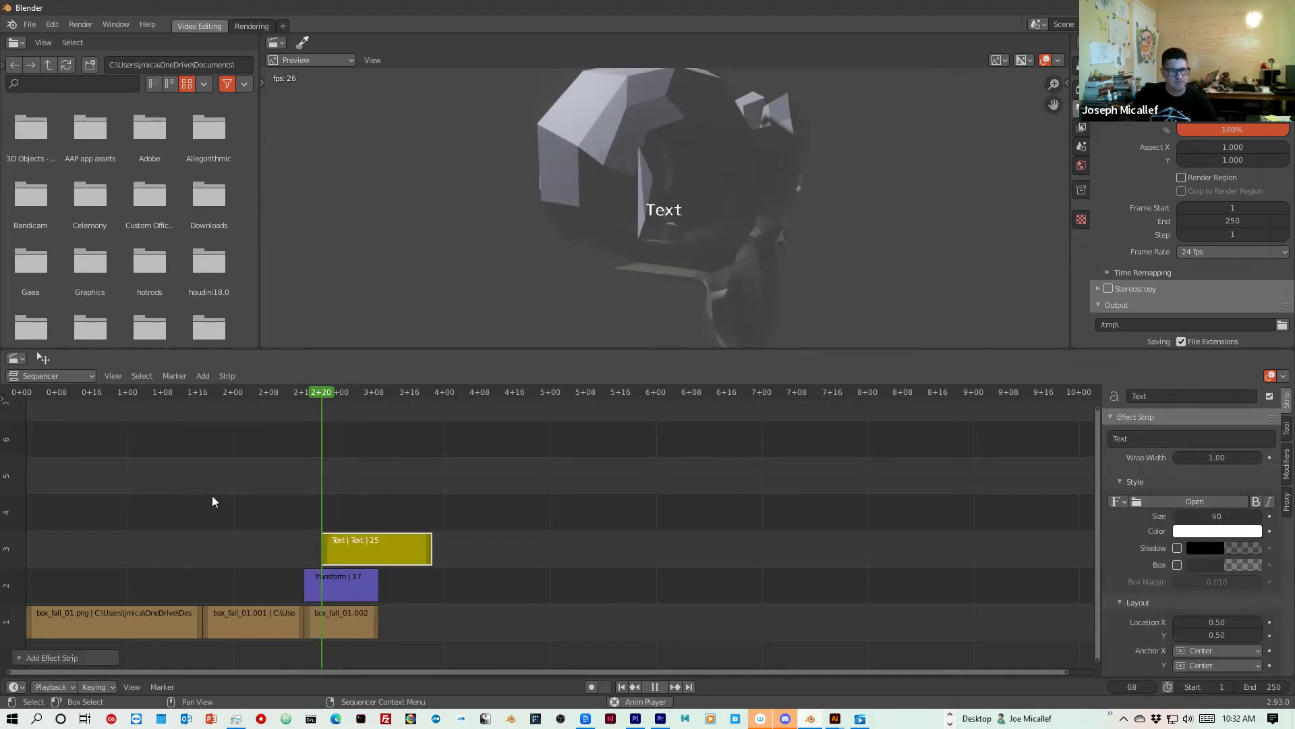
pyautogui.click(661, 217)
pyautogui.moveTo(661, 217); pyautogui.dragTo(663, 208)
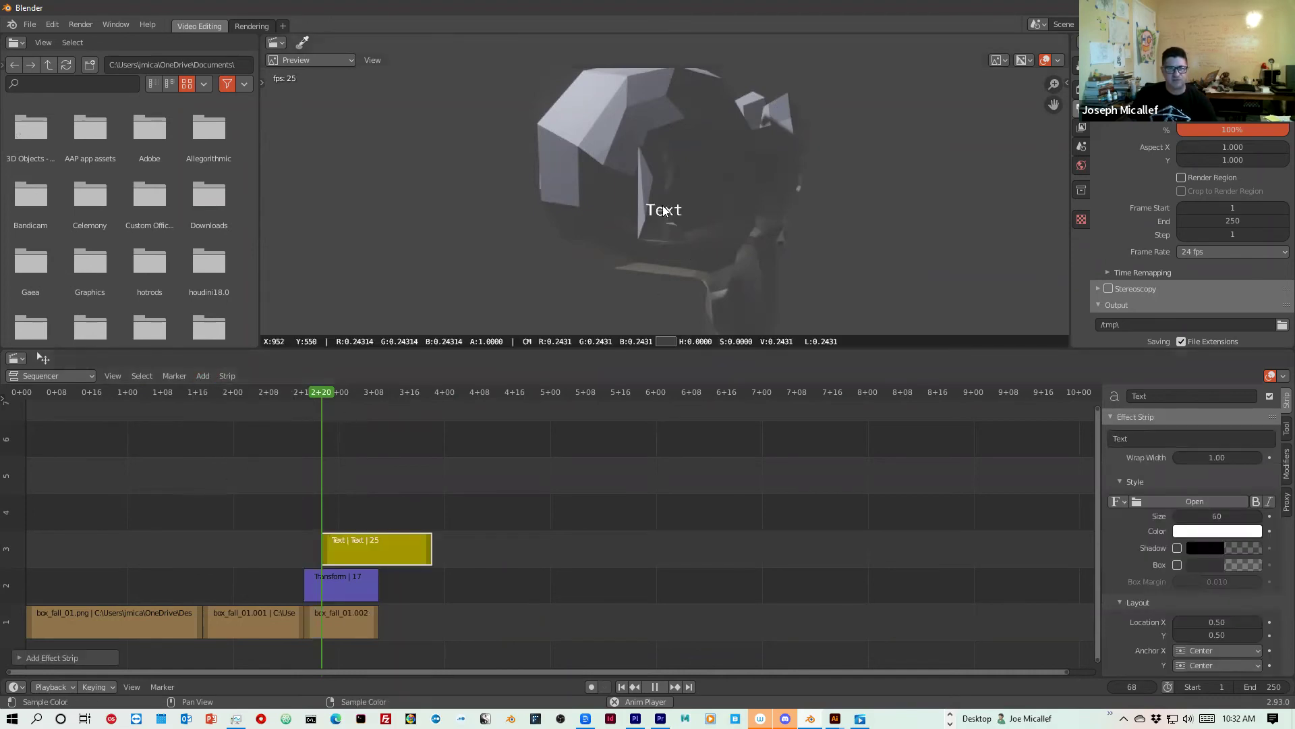
pyautogui.moveTo(324, 393); pyautogui.dragTo(361, 397)
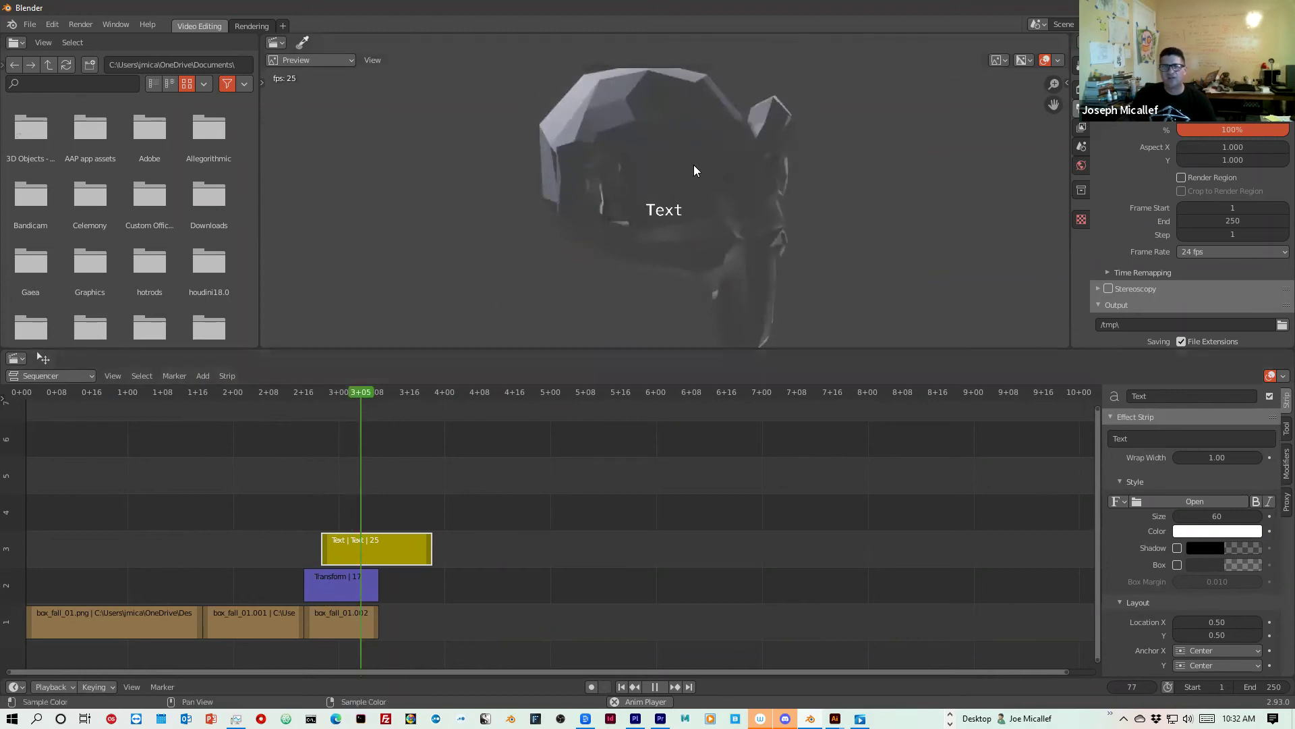
# Change the Text strip's wording to "Monkey Movie" and enlarge it to a size of 206.
pyautogui.moveTo(1103, 523); pyautogui.dragTo(794, 523)
pyautogui.scroll(-3, 1065, 607)
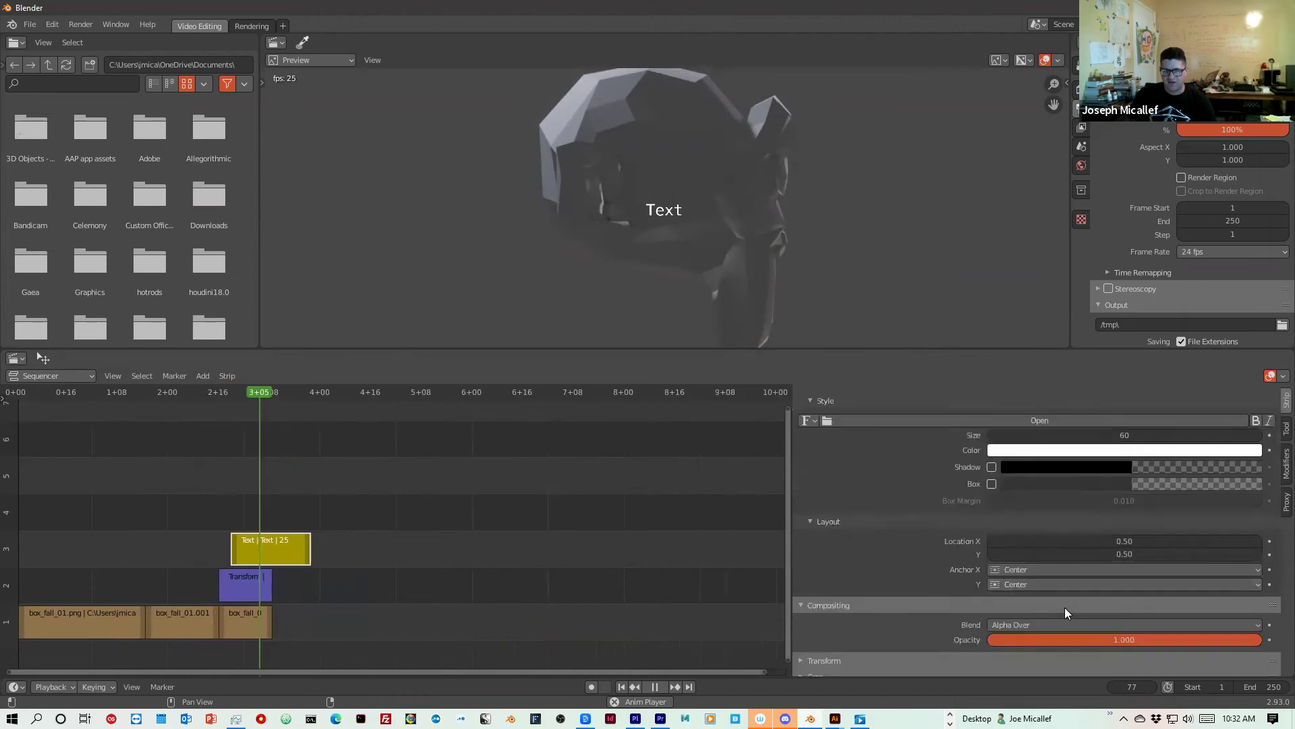
pyautogui.scroll(5, 1065, 607)
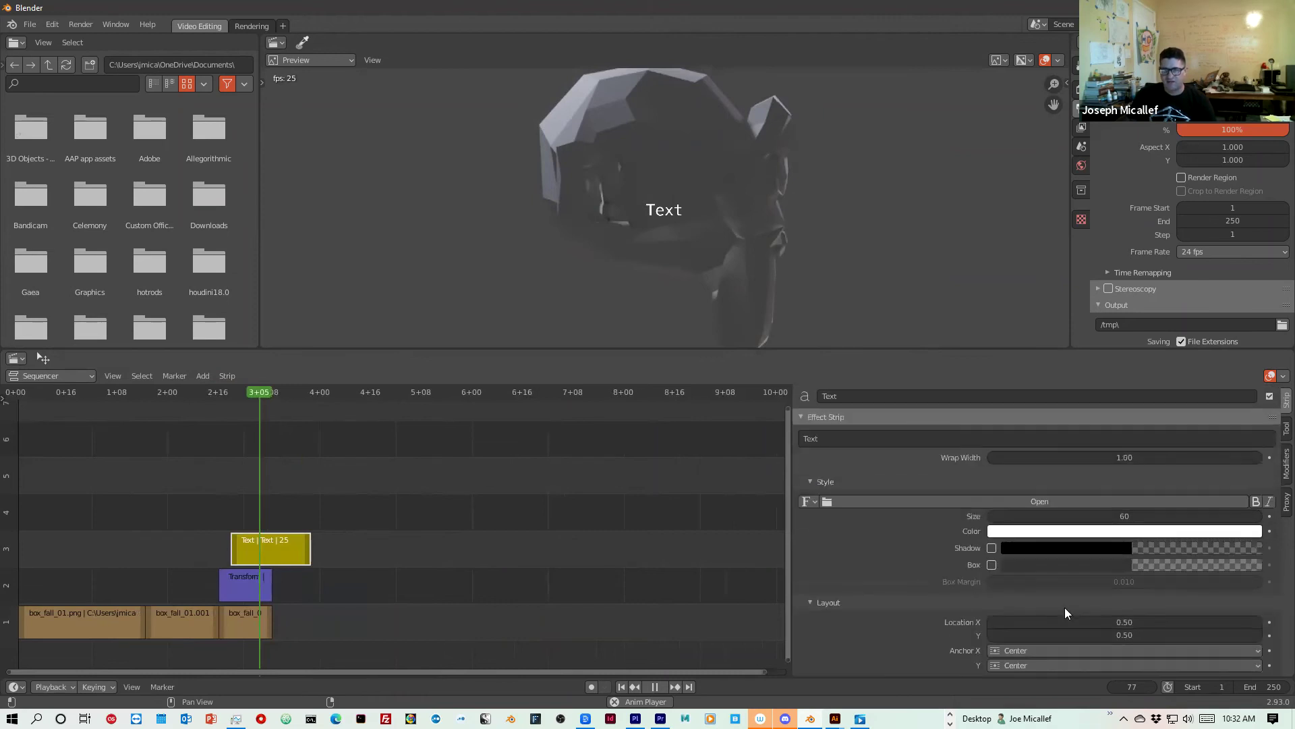
pyautogui.click(842, 440)
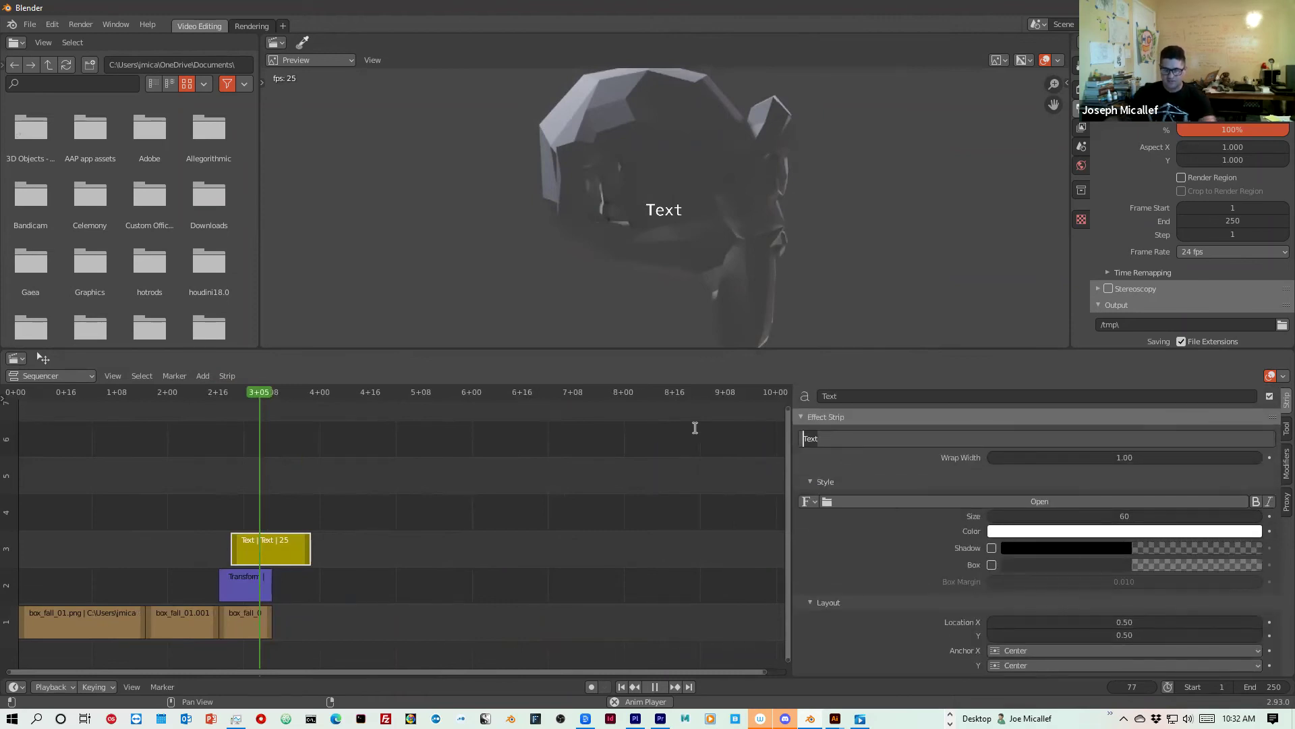
pyautogui.write('Mor')
pyautogui.write('key Movie')
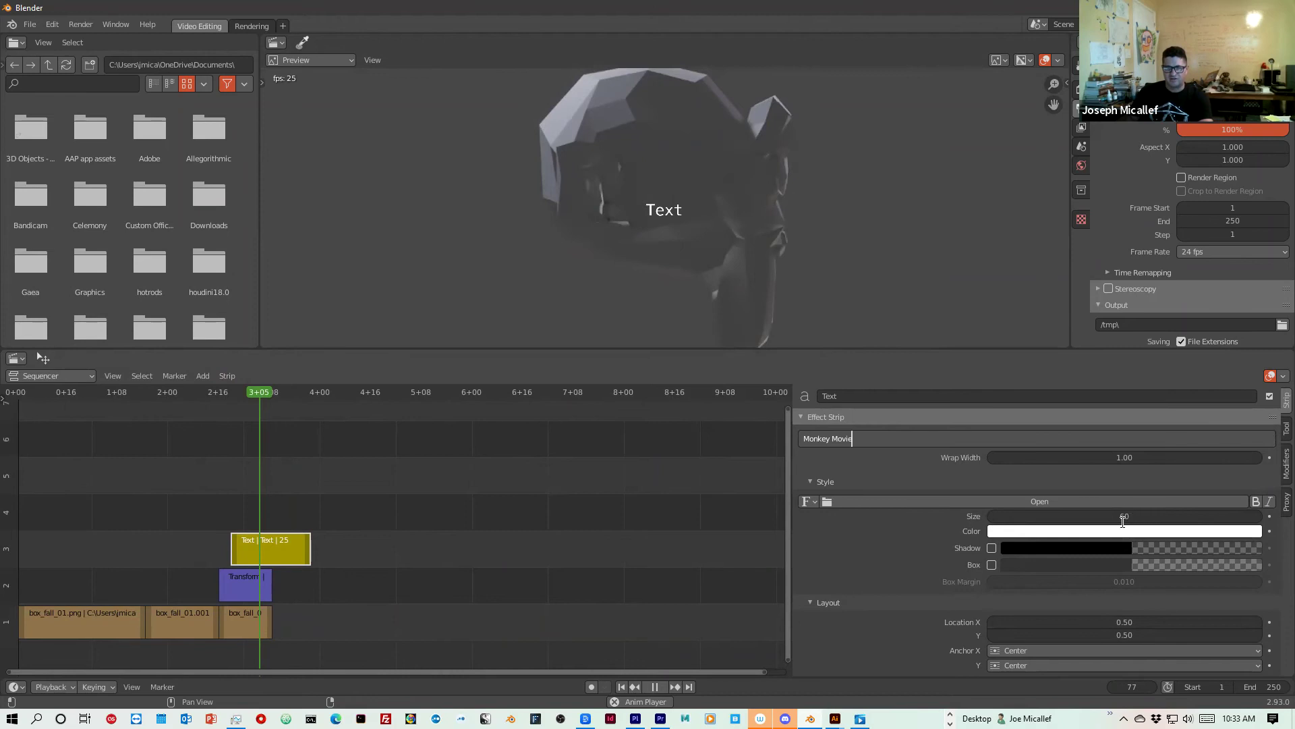
pyautogui.press('Return')
pyautogui.moveTo(1124, 517); pyautogui.dragTo(1188, 516)
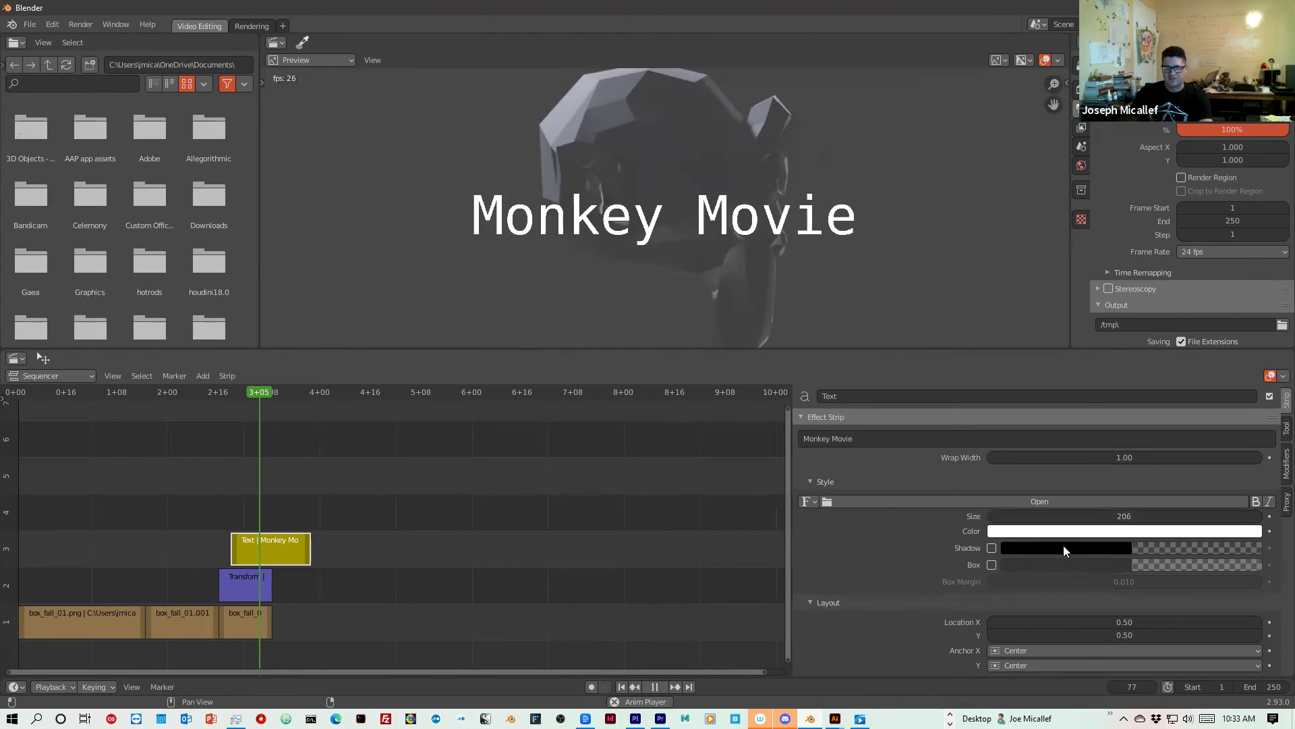
# Enable a black shadow on the "Monkey Movie" title, and scrub past the strips to 5+04.
pyautogui.moveTo(1182, 549); pyautogui.dragTo(1139, 559)
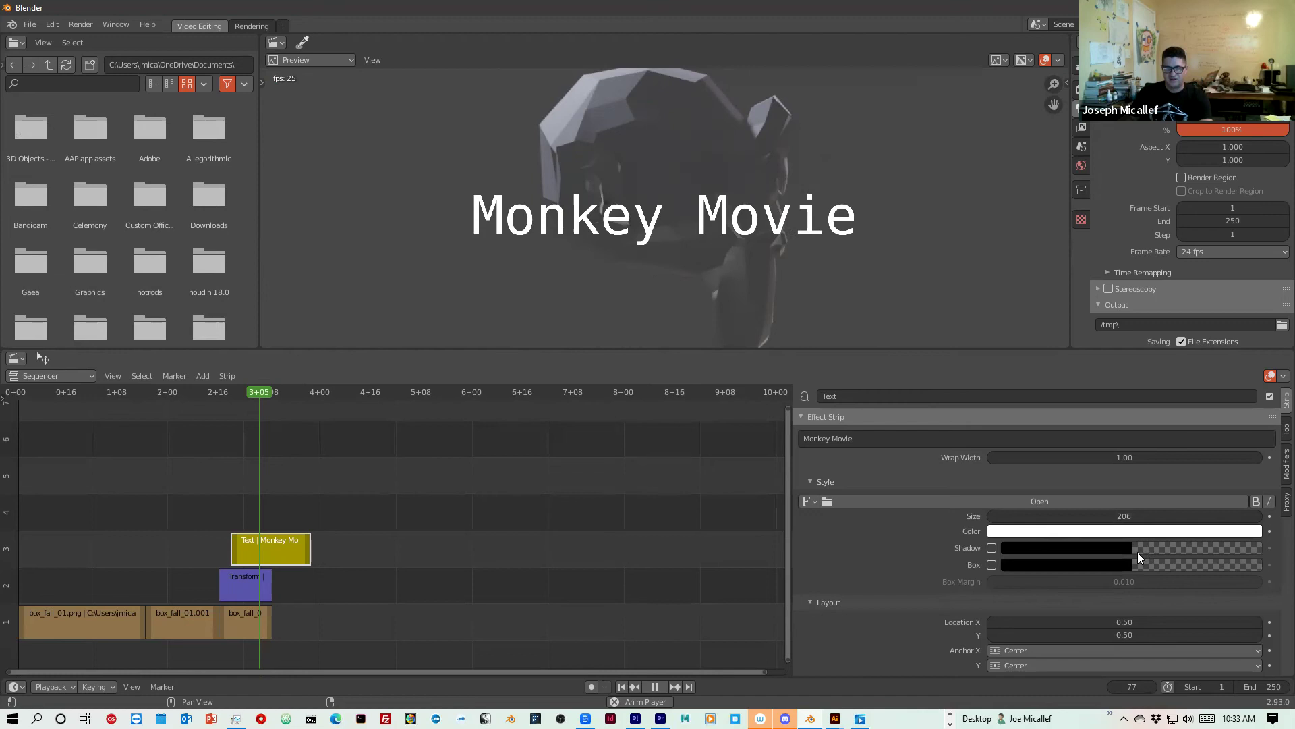
pyautogui.click(993, 549)
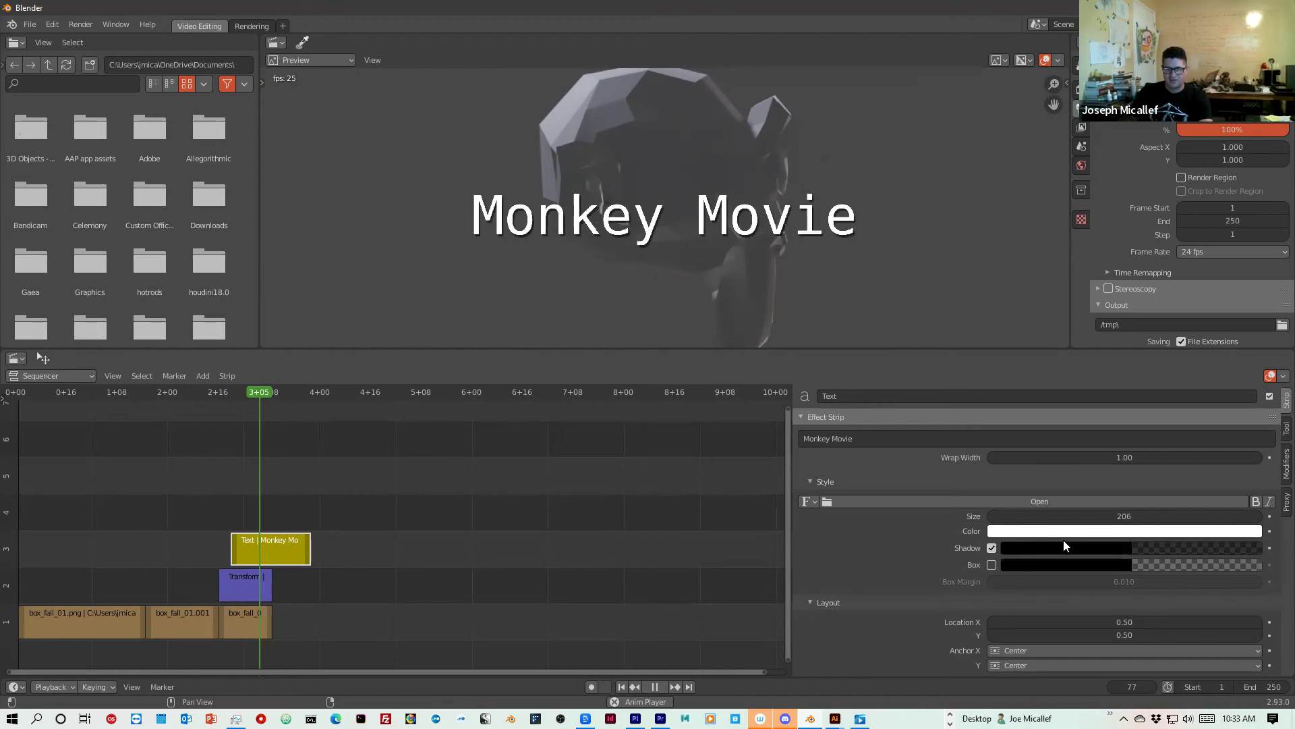
pyautogui.moveTo(1165, 551)
pyautogui.mouseDown()
pyautogui.moveTo(1118, 548)
pyautogui.moveTo(1172, 544)
pyautogui.mouseUp()
pyautogui.click(1173, 544)
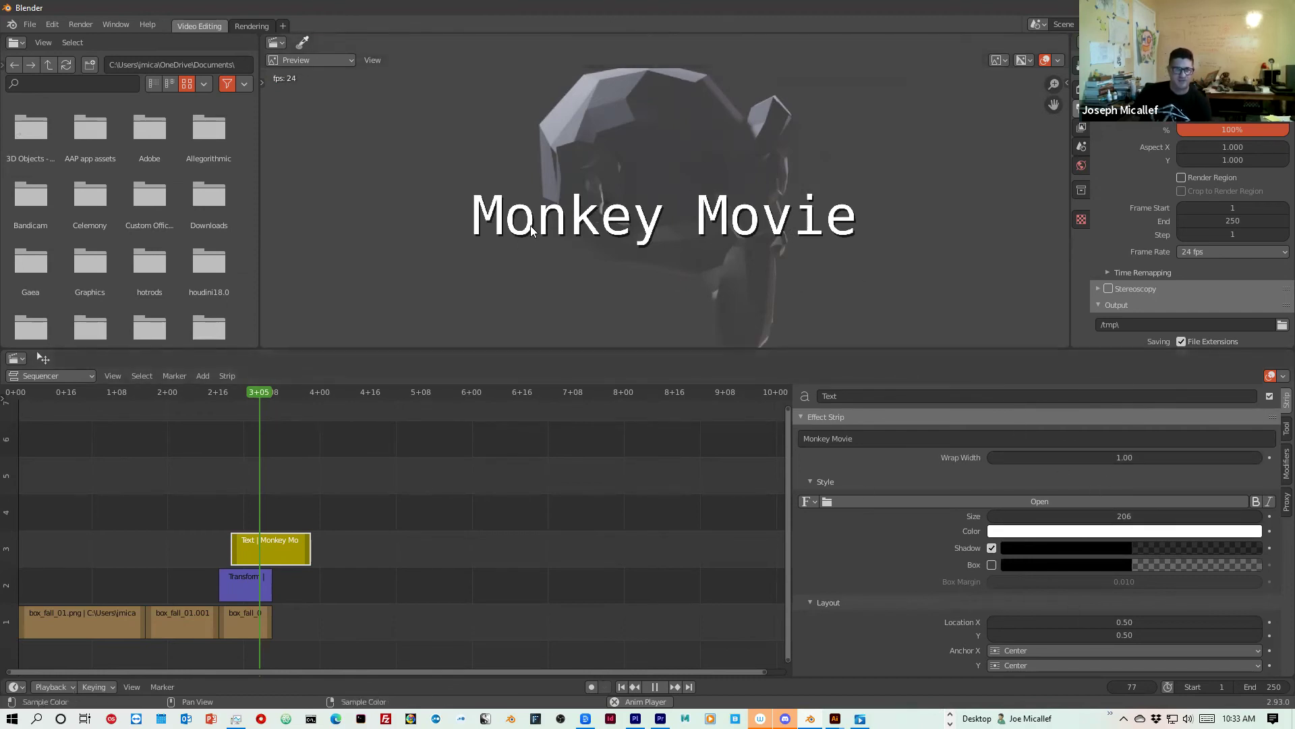
pyautogui.moveTo(260, 385); pyautogui.dragTo(407, 462)
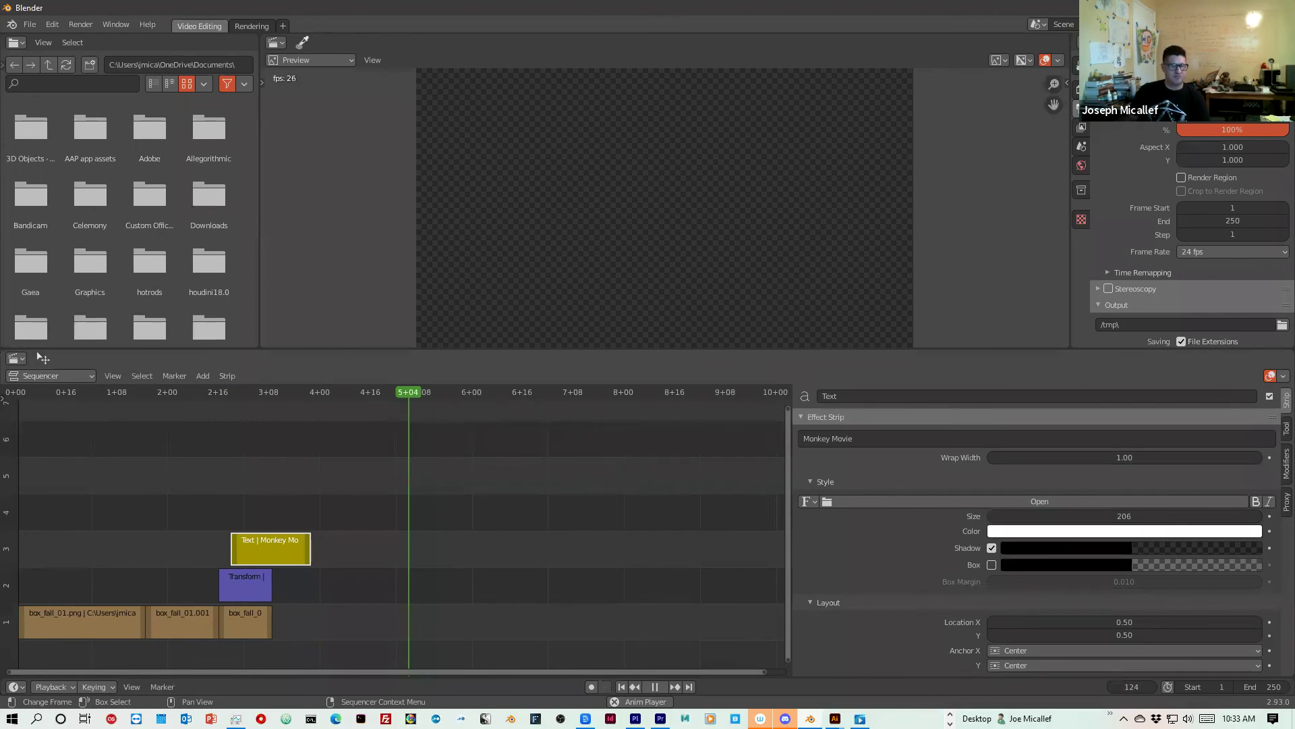
pyautogui.click(205, 375)
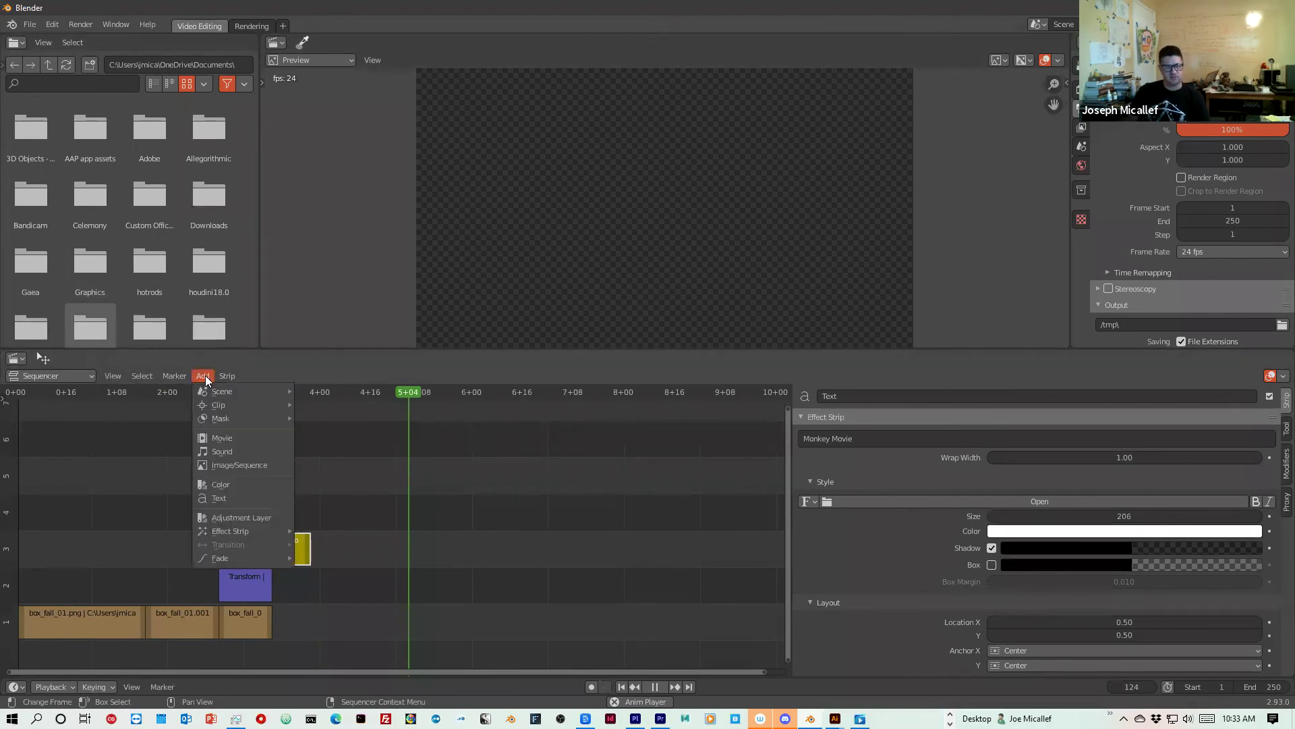
pyautogui.click(229, 437)
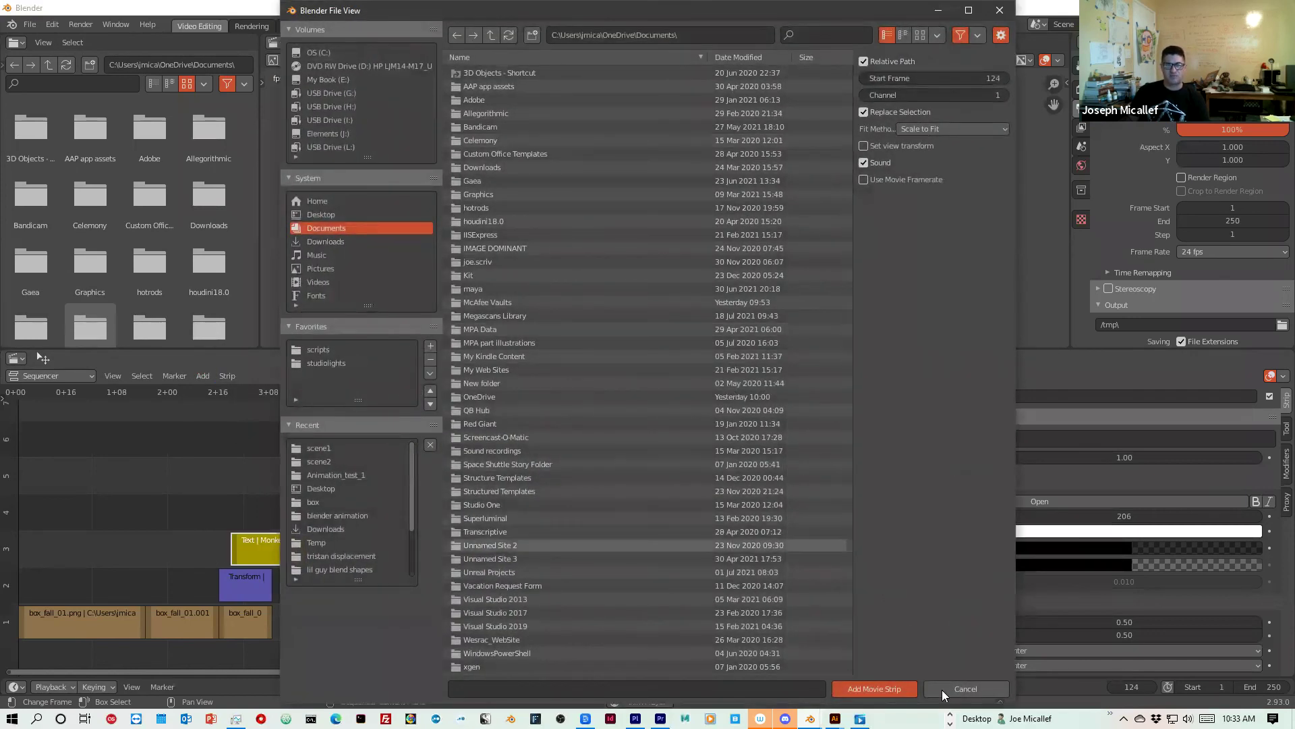
pyautogui.click(950, 687)
# Add the sound file yur.wav from the Documents folder as a strip in channel 1 at 5+04.
pyautogui.click(204, 378)
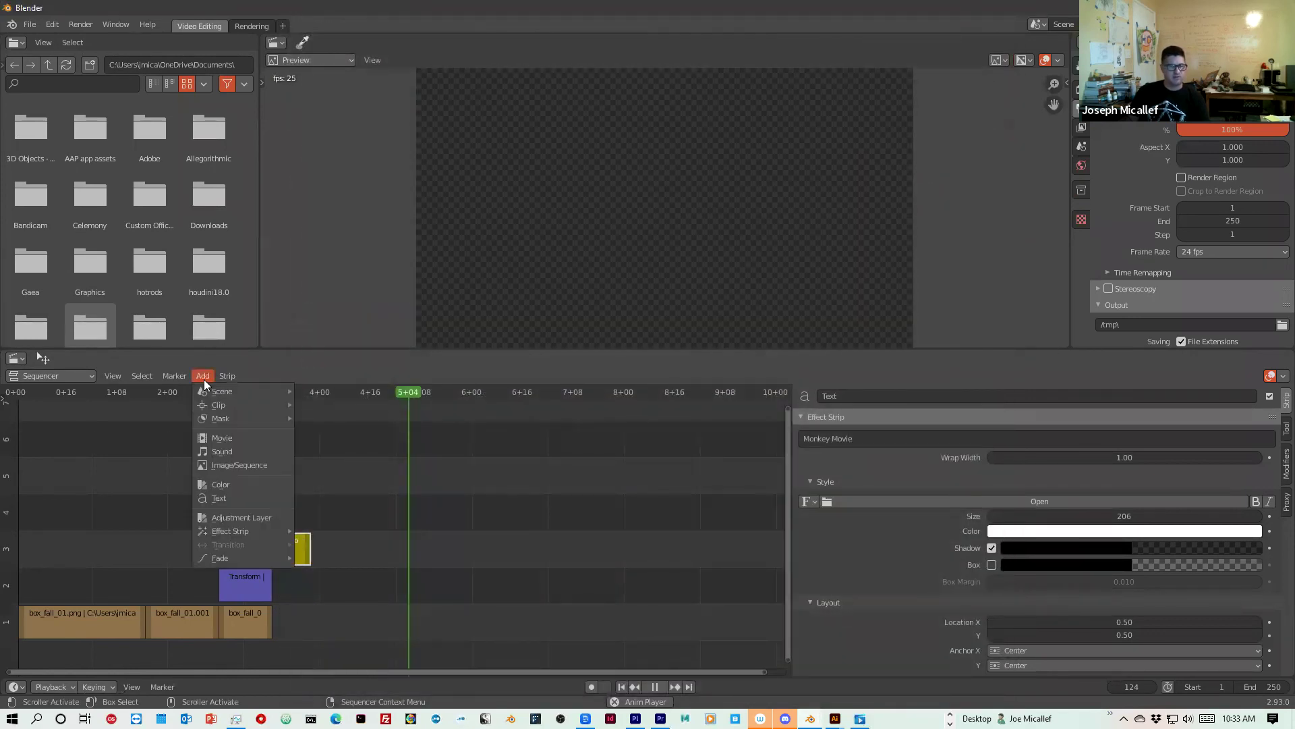
pyautogui.click(242, 451)
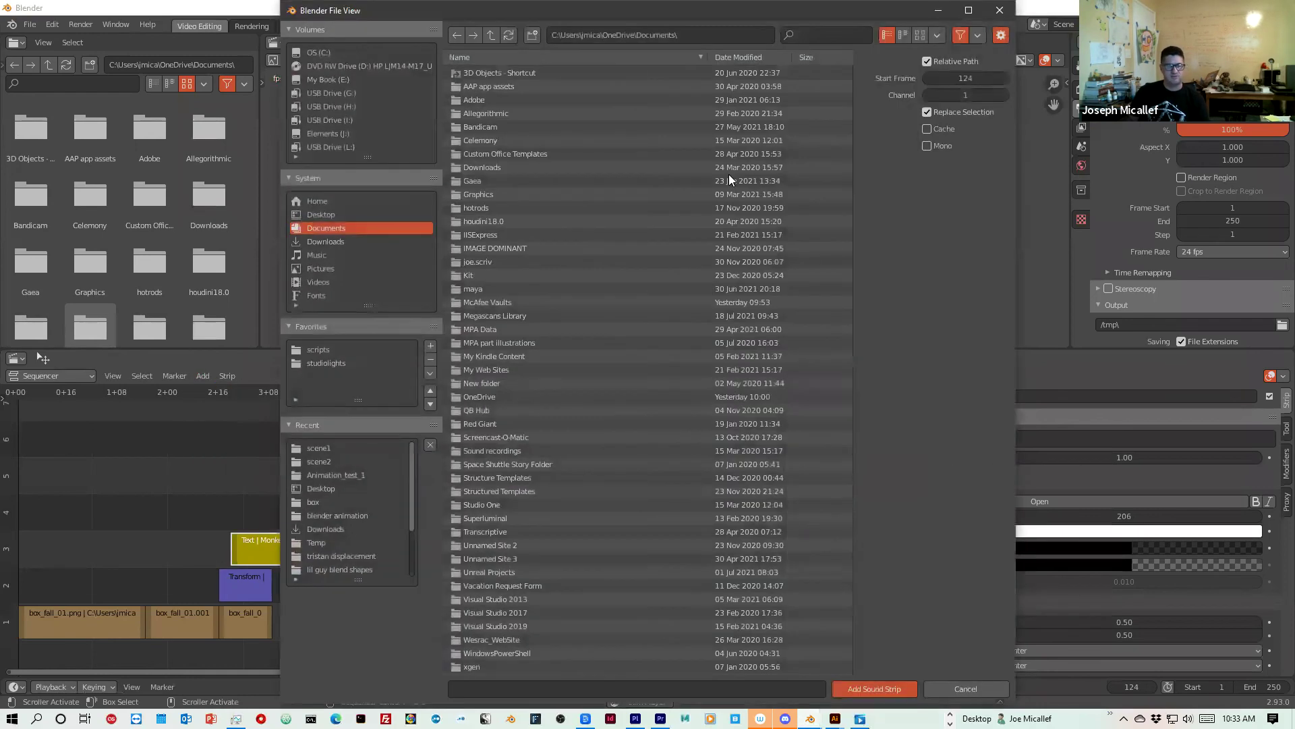
pyautogui.moveTo(844, 110); pyautogui.dragTo(842, 157)
pyautogui.scroll(-4, 836, 182)
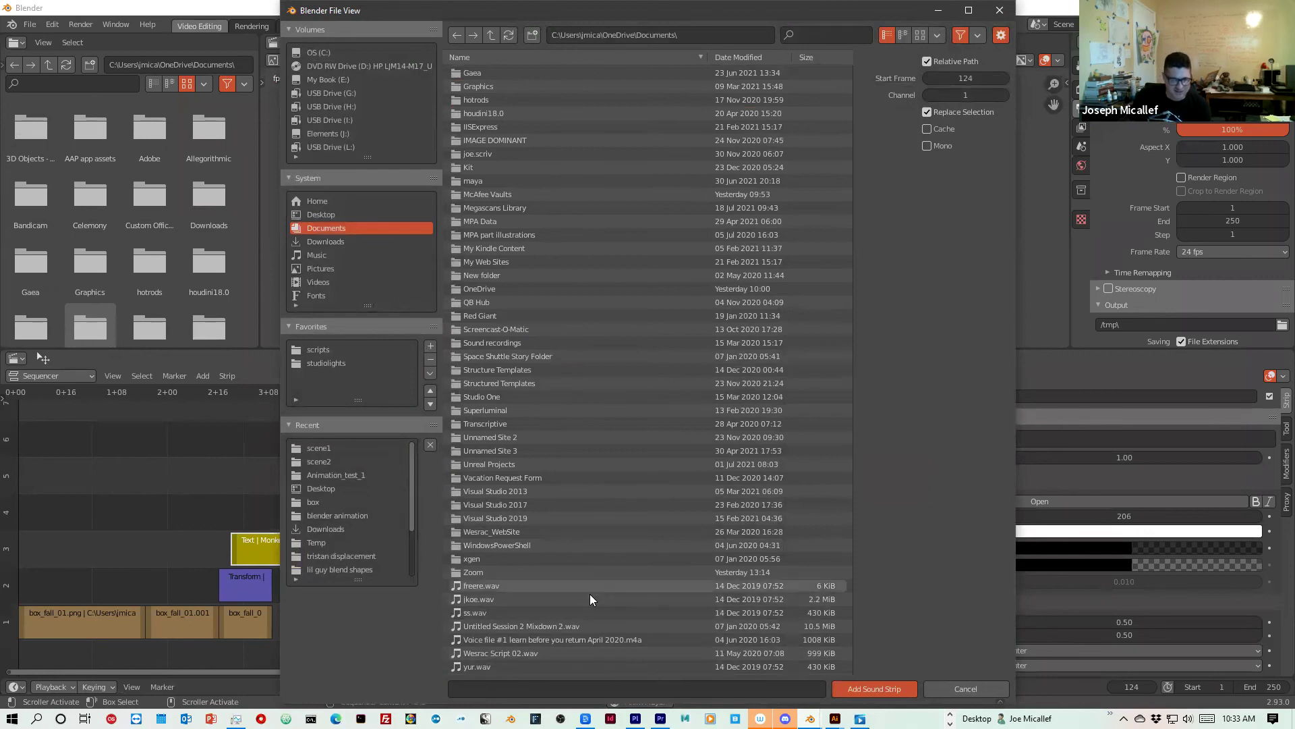
pyautogui.doubleClick(497, 666)
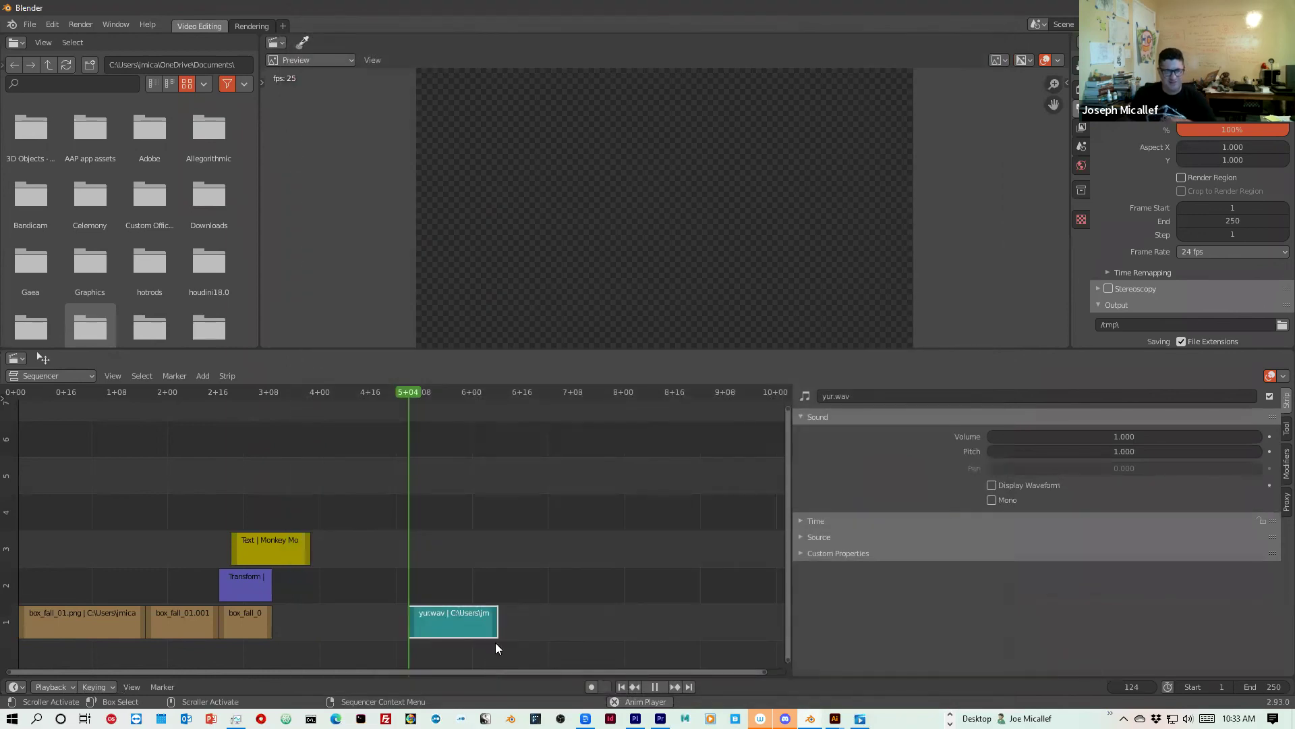
# Scrub and play through the yur.wav strip from 5+12 to test its sound, and delete the strip.
pyautogui.moveTo(421, 387); pyautogui.dragTo(433, 400)
pyautogui.press('space')
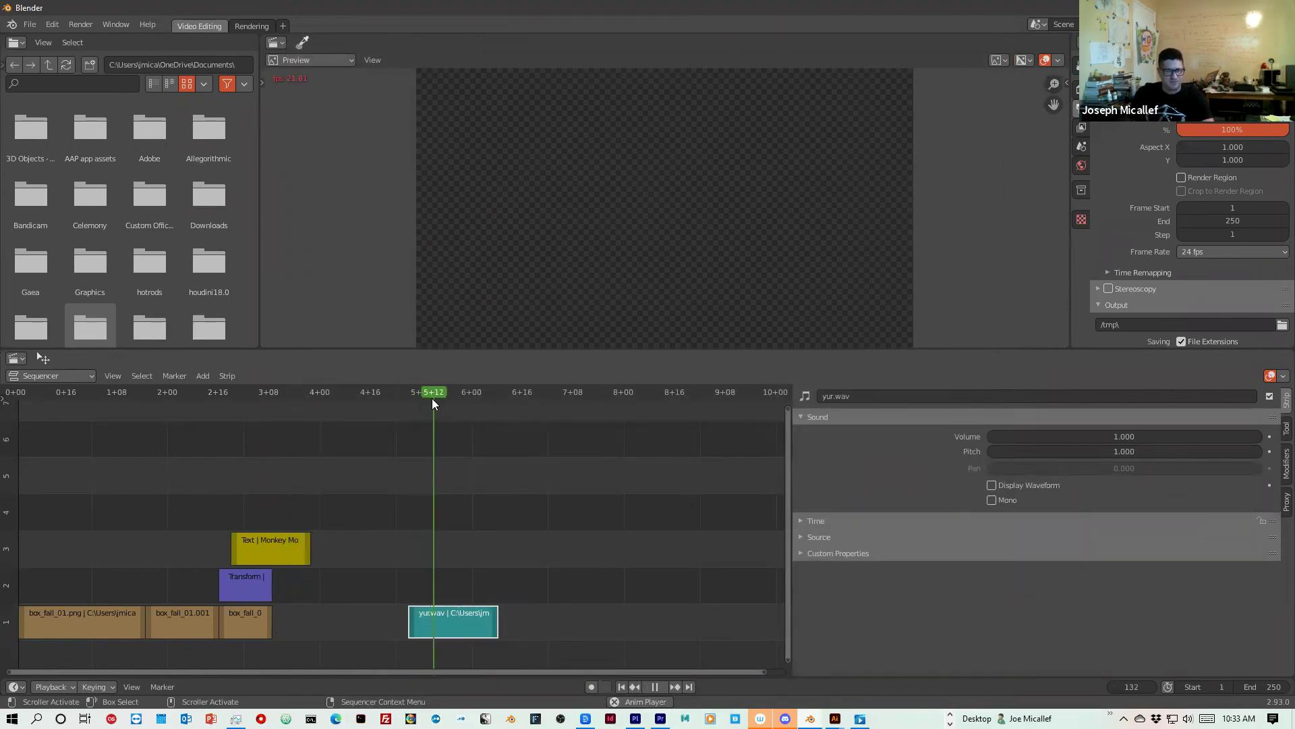
pyautogui.click(655, 686)
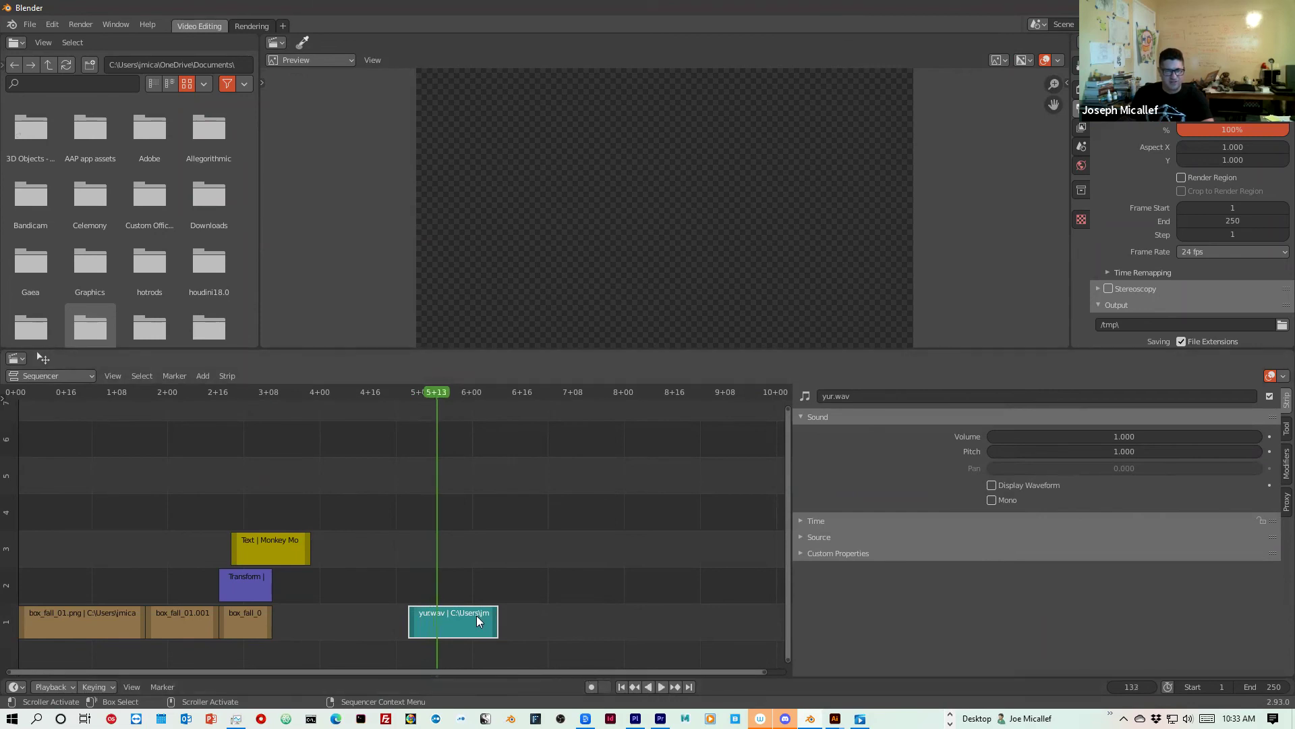
pyautogui.press('Right')
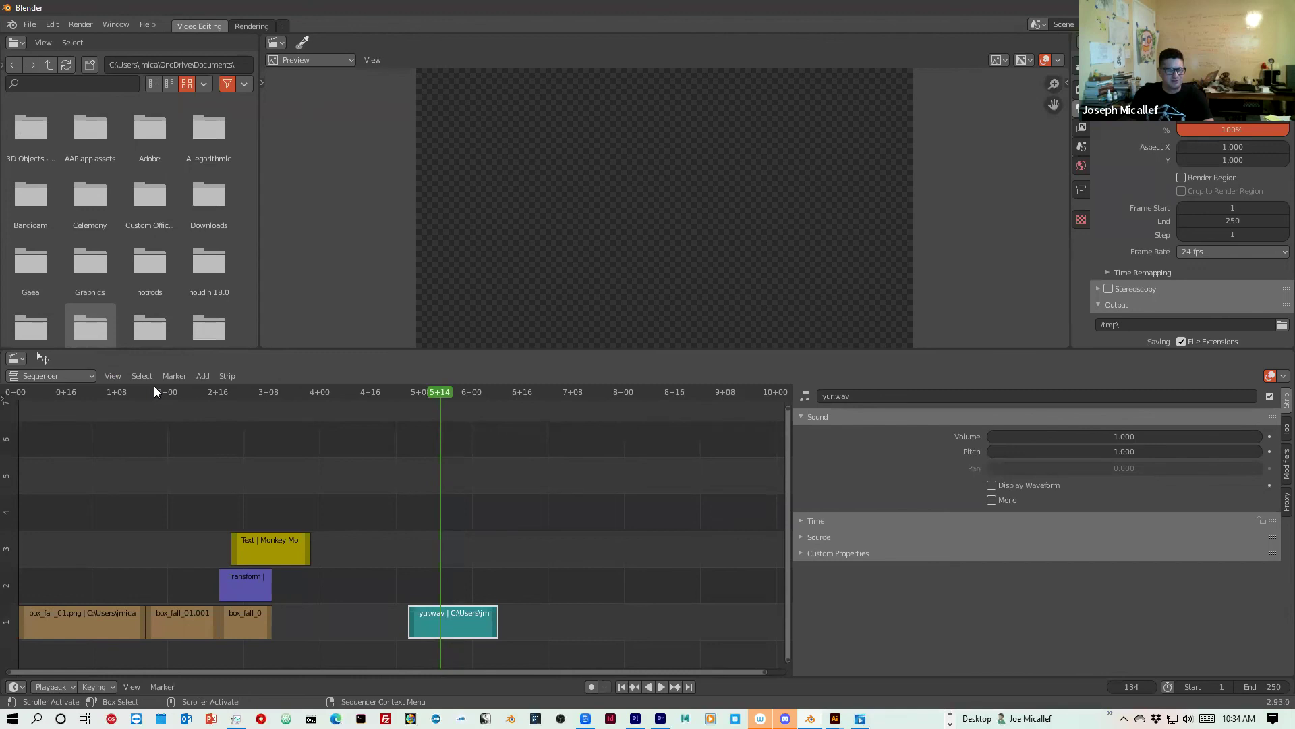
pyautogui.press('space')
pyautogui.press('space')
pyautogui.press('space')
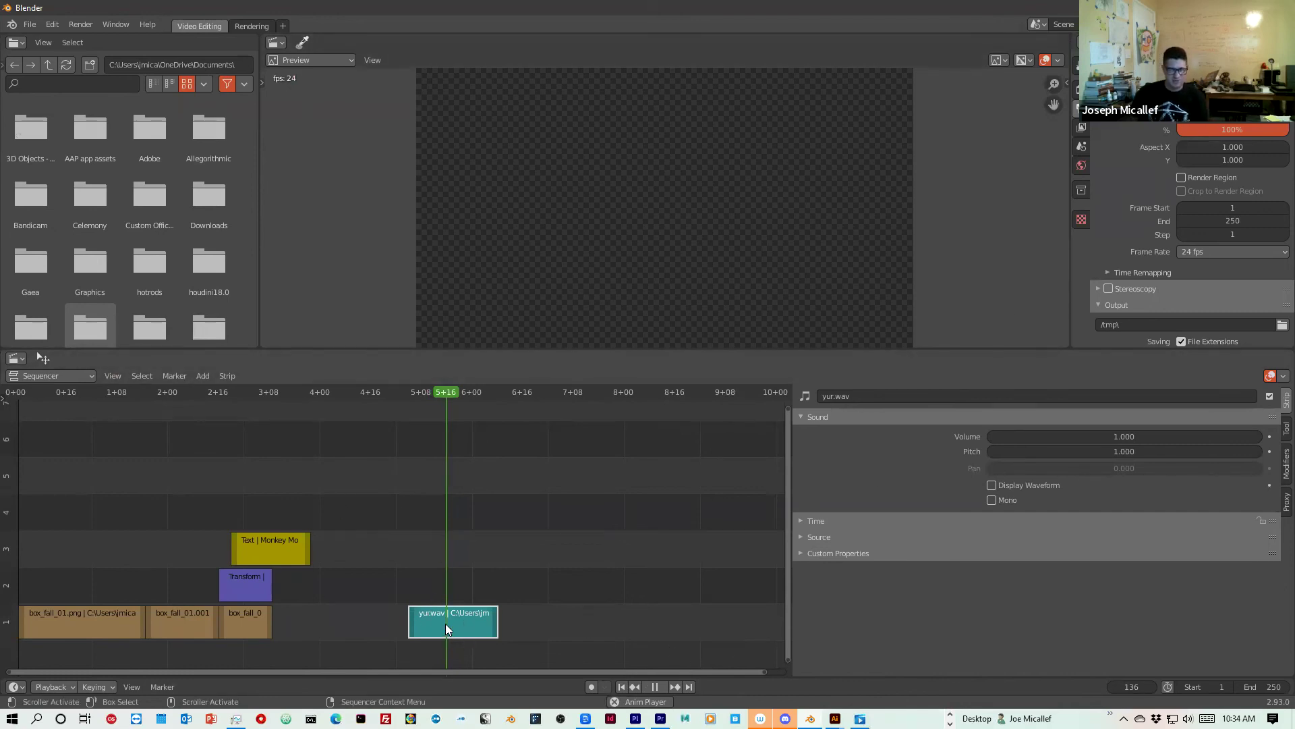
pyautogui.press('Delete')
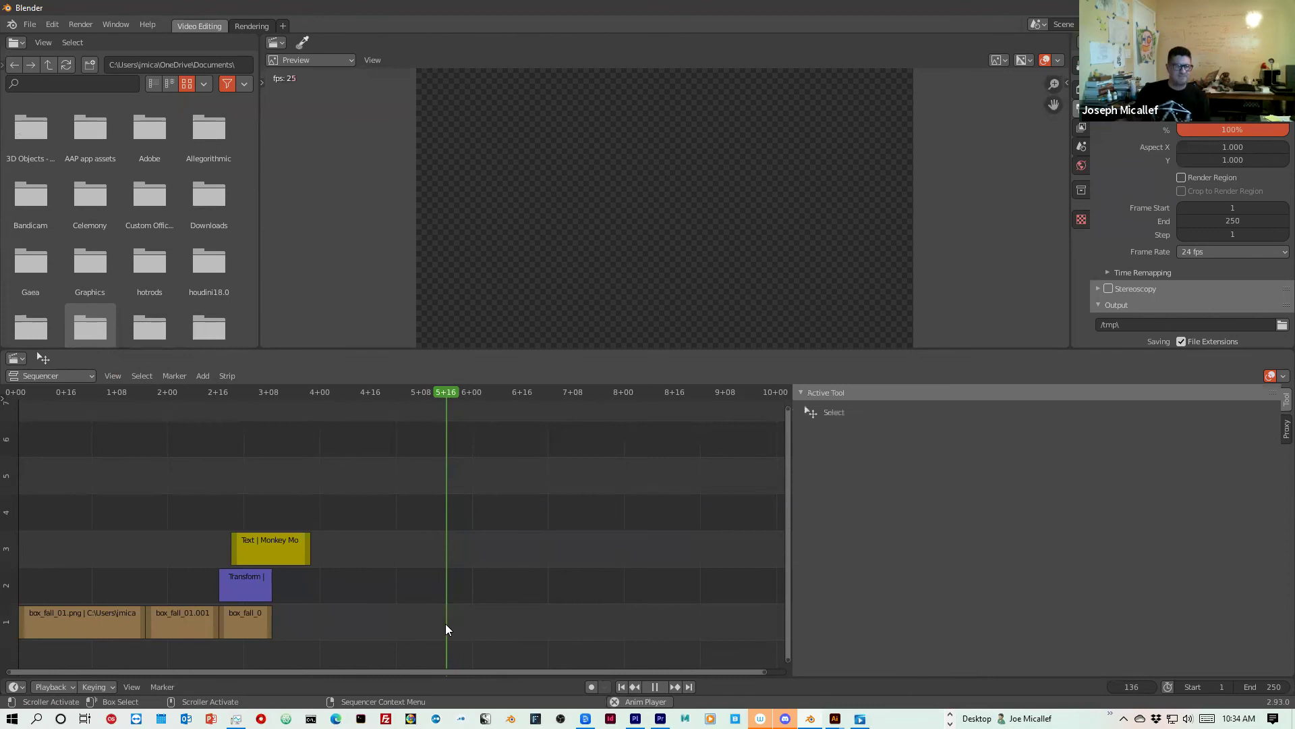
# Scrub back to 2+00 in the second clip, and enlarge the preview area to nearly the full window height.
pyautogui.moveTo(226, 392); pyautogui.dragTo(107, 643)
pyautogui.click(167, 637)
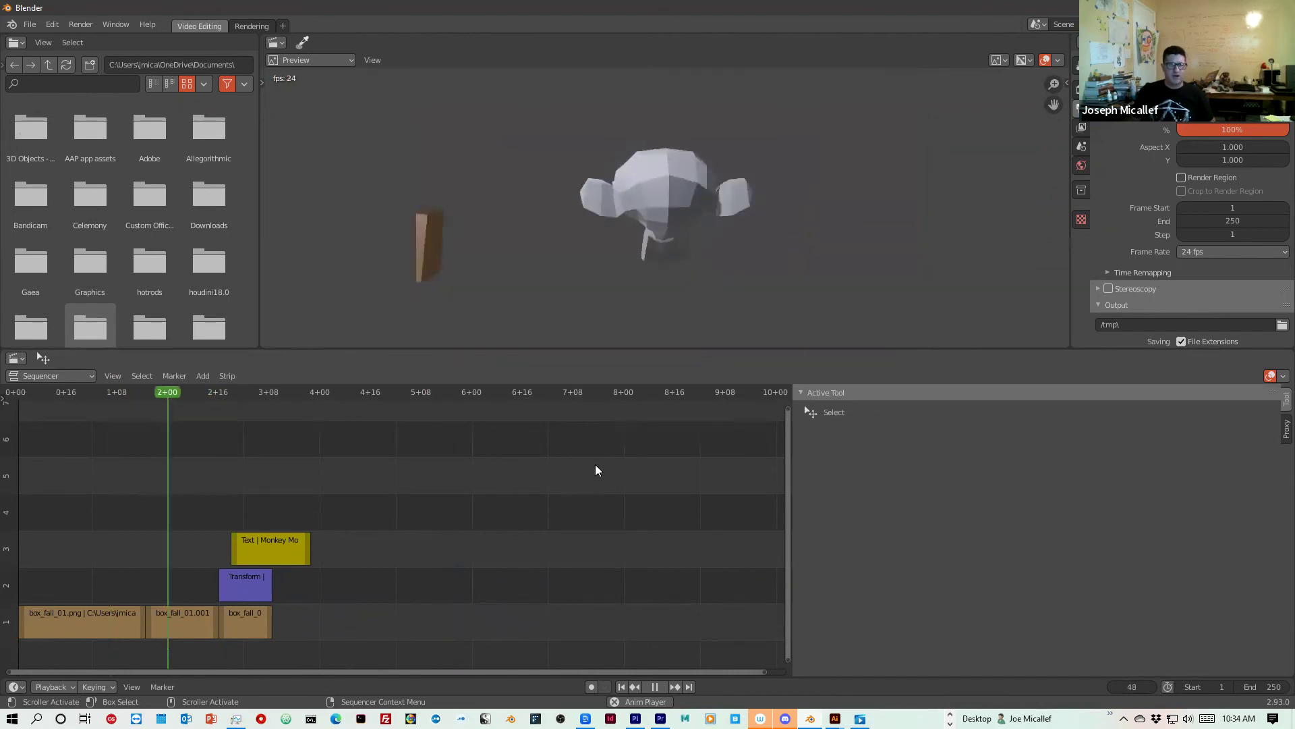
pyautogui.scroll(1, 121, 439)
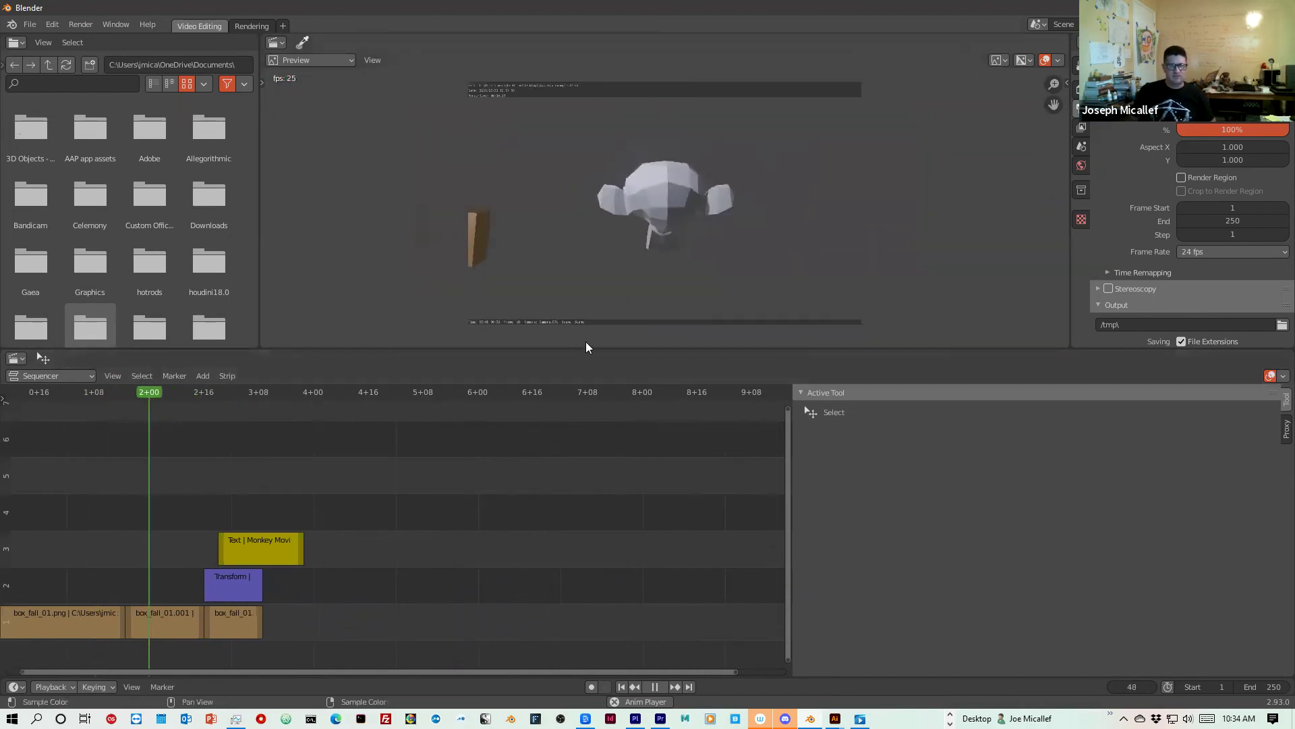
pyautogui.moveTo(547, 349); pyautogui.dragTo(538, 657)
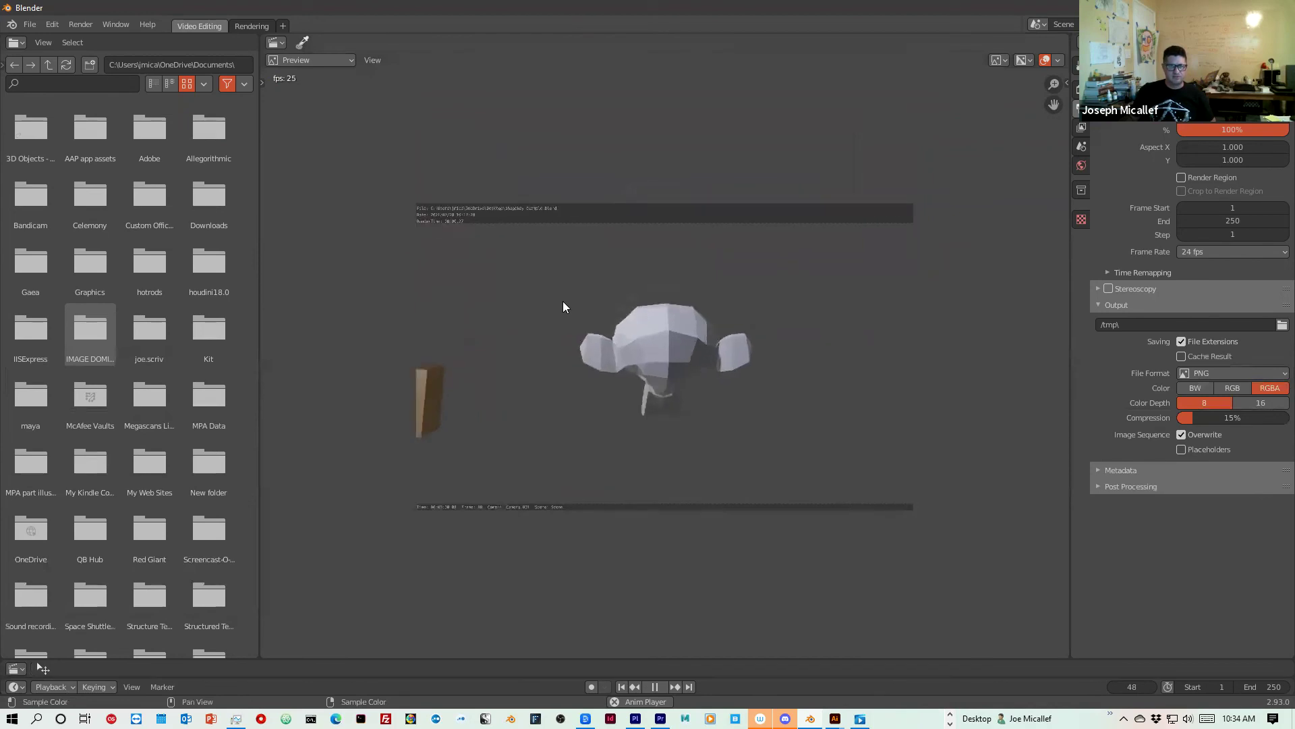
pyautogui.press('Home')
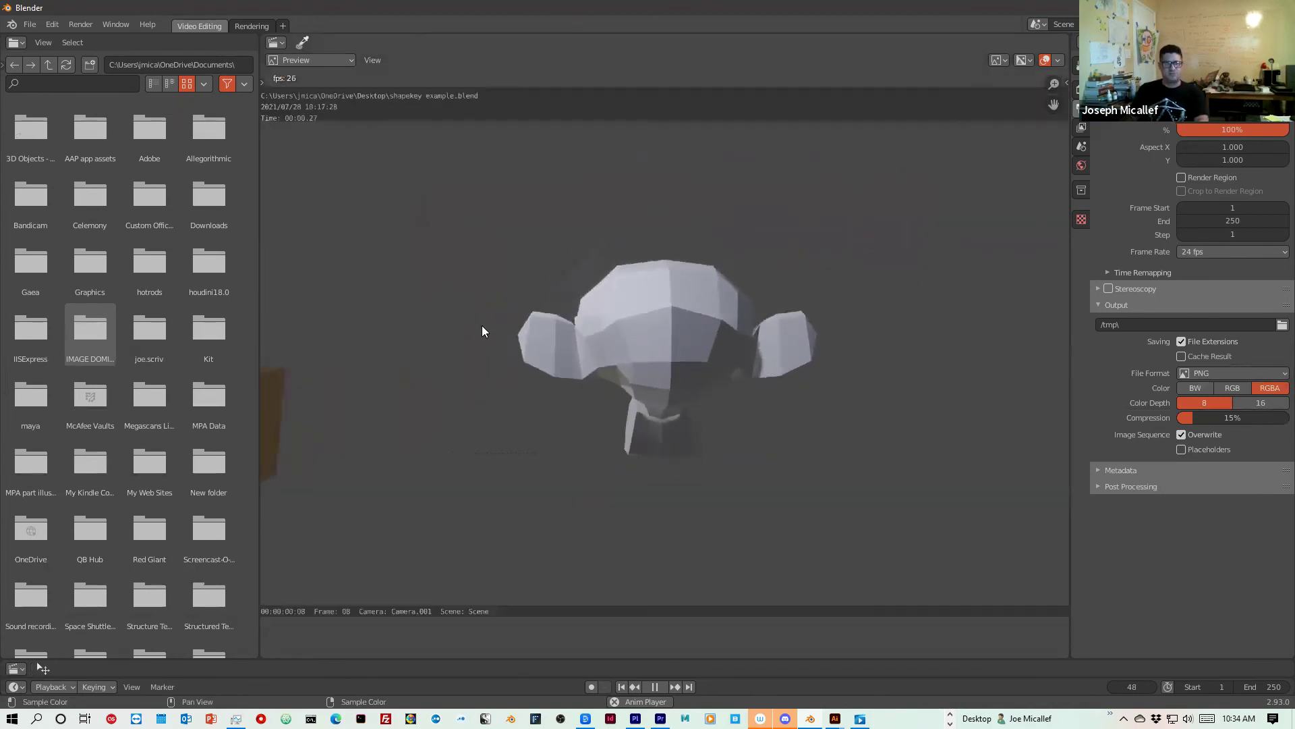
# Examine the metadata stamped along the upper and lower edges of the rendered frame in the preview.
pyautogui.scroll(3, 422, 298)
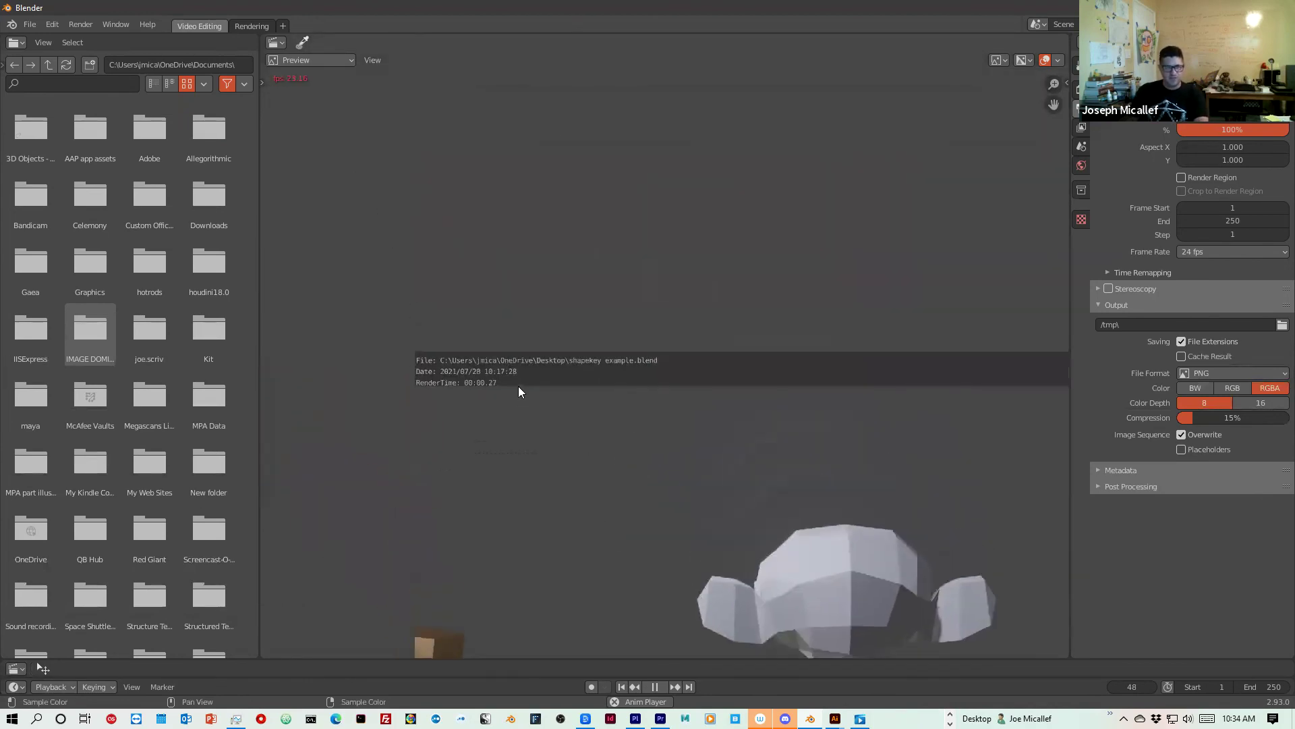
pyautogui.scroll(-1, 441, 452)
pyautogui.moveTo(441, 452); pyautogui.dragTo(708, 355, button='middle')
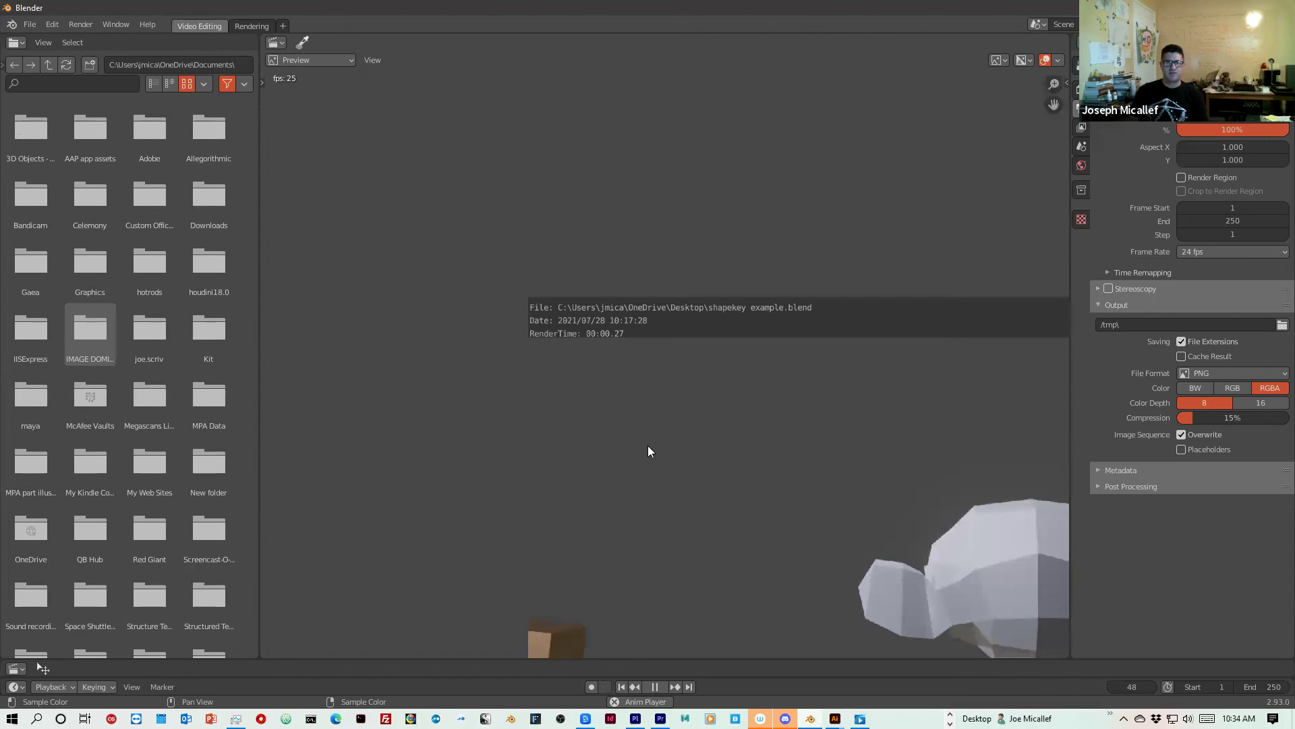
pyautogui.moveTo(654, 440); pyautogui.dragTo(533, 89, button='middle')
pyautogui.scroll(1, 548, 420)
pyautogui.moveTo(548, 420); pyautogui.dragTo(519, 275, button='middle')
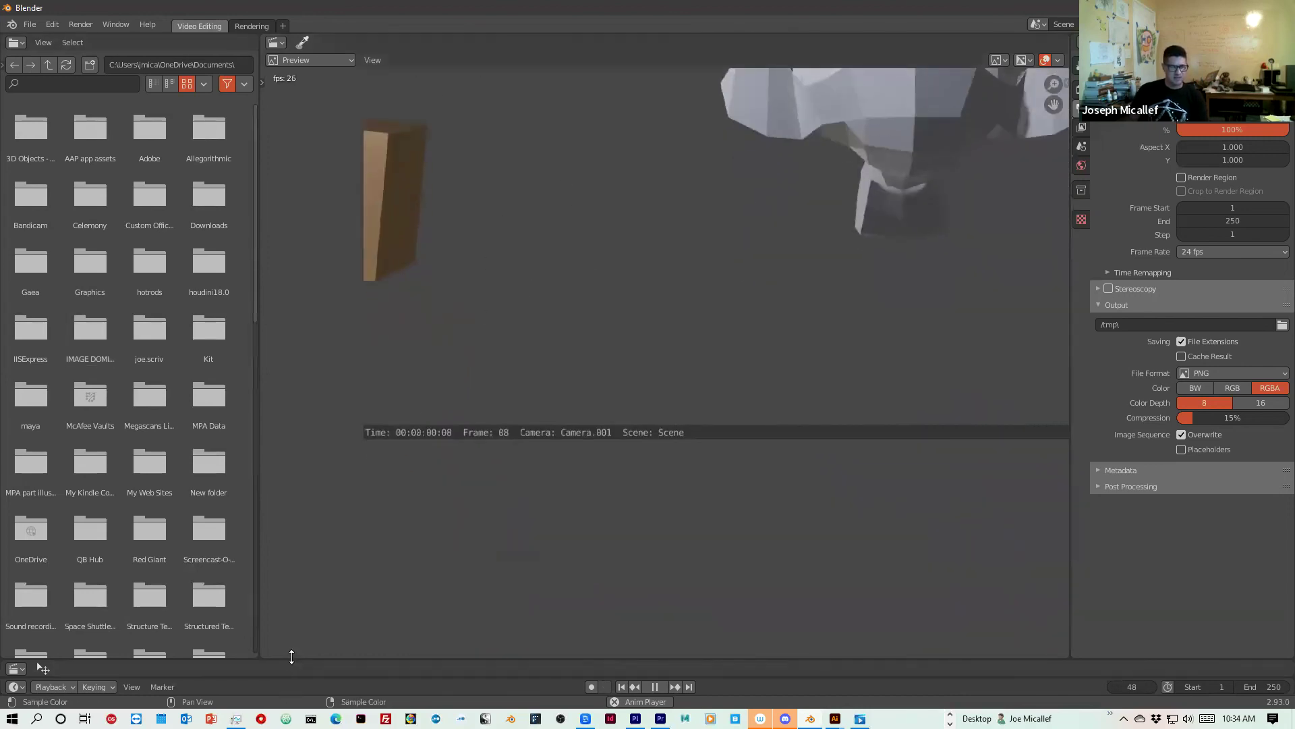
pyautogui.scroll(1, 502, 472)
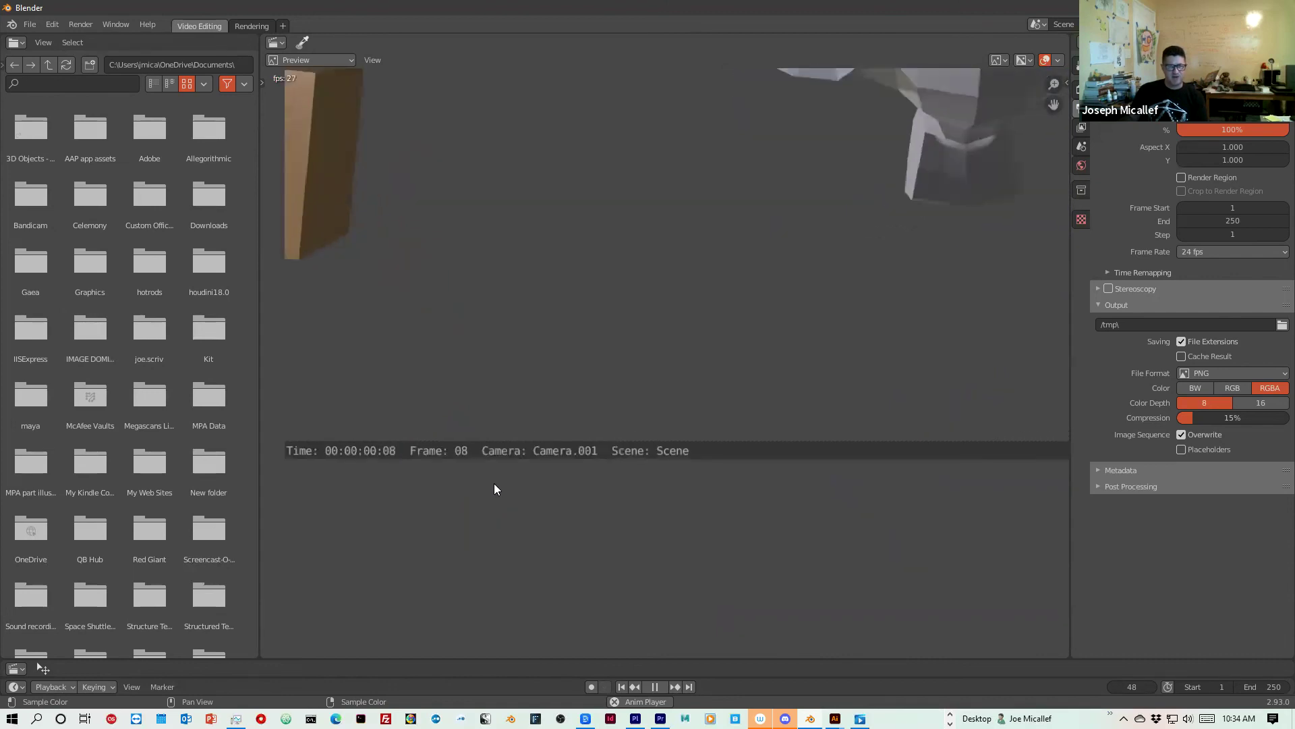
pyautogui.moveTo(494, 483); pyautogui.dragTo(587, 498, button='middle')
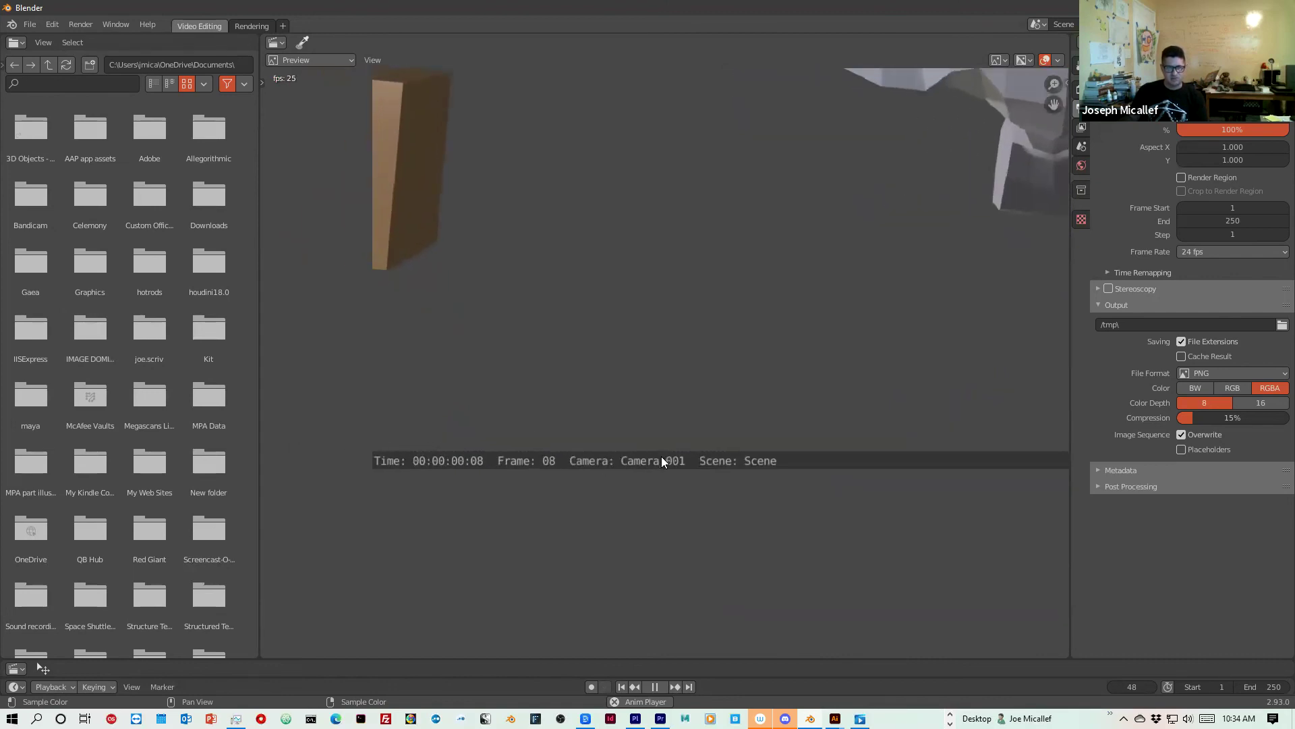
pyautogui.scroll(-1, 775, 385)
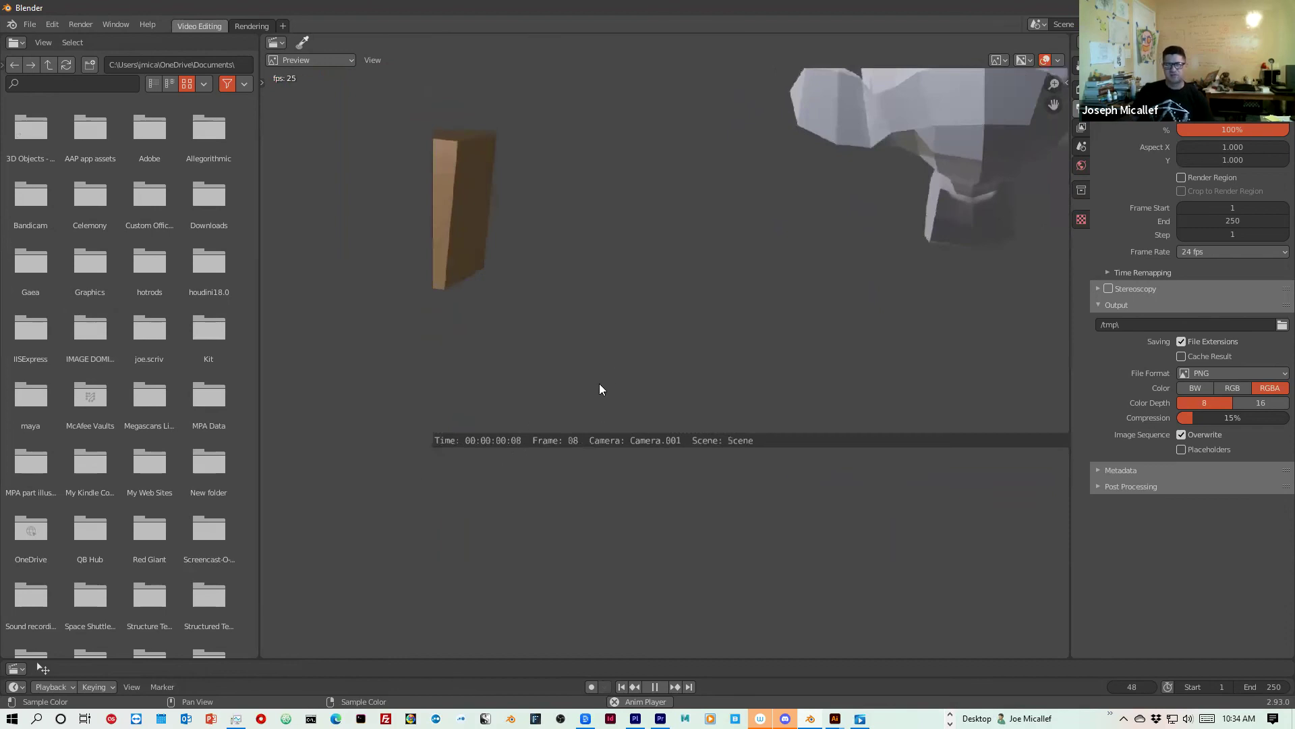
pyautogui.scroll(-2, 622, 341)
pyautogui.scroll(-5, 622, 341)
pyautogui.scroll(8, 604, 177)
pyautogui.moveTo(603, 168); pyautogui.dragTo(579, 419, button='middle')
pyautogui.scroll(6, 630, 222)
pyautogui.scroll(-7, 600, 270)
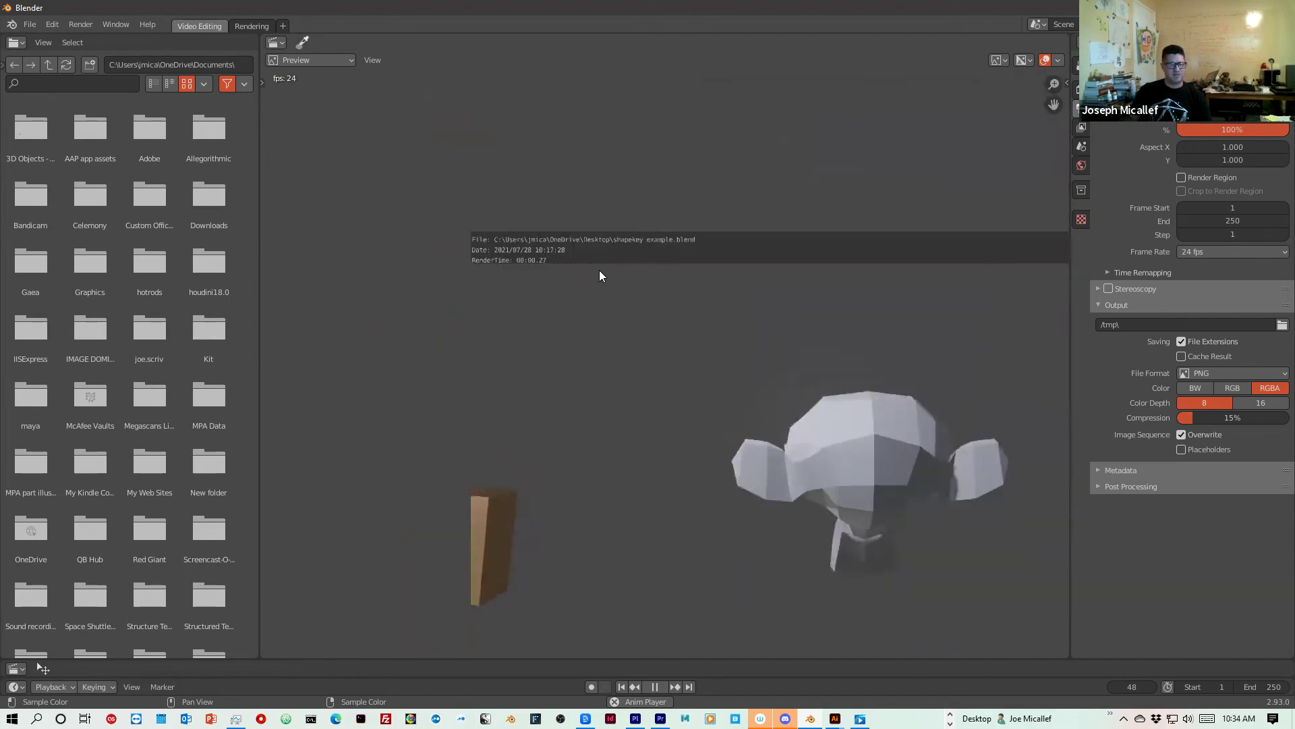
# Resize the areas so the full timeline shows beneath a narrow sequencer, with a tall preview above them.
pyautogui.moveTo(223, 677); pyautogui.dragTo(206, 638)
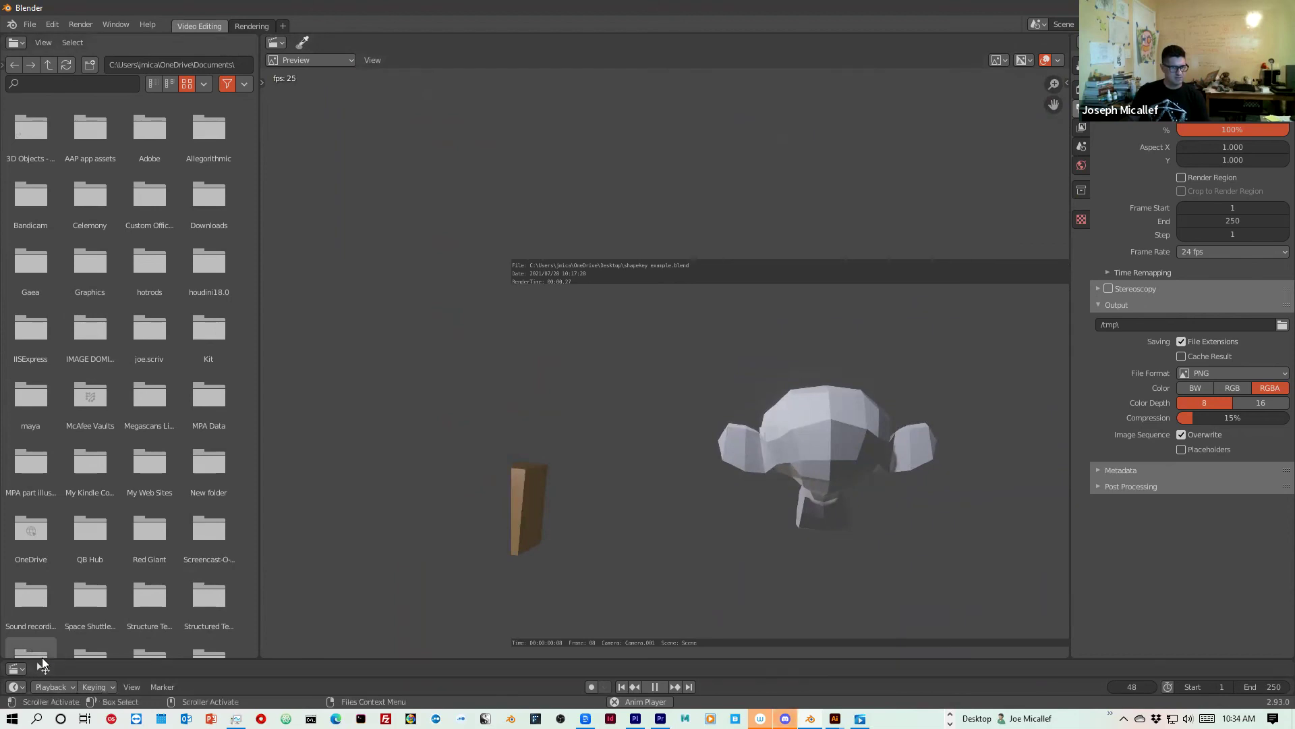
pyautogui.moveTo(42, 659); pyautogui.dragTo(61, 266)
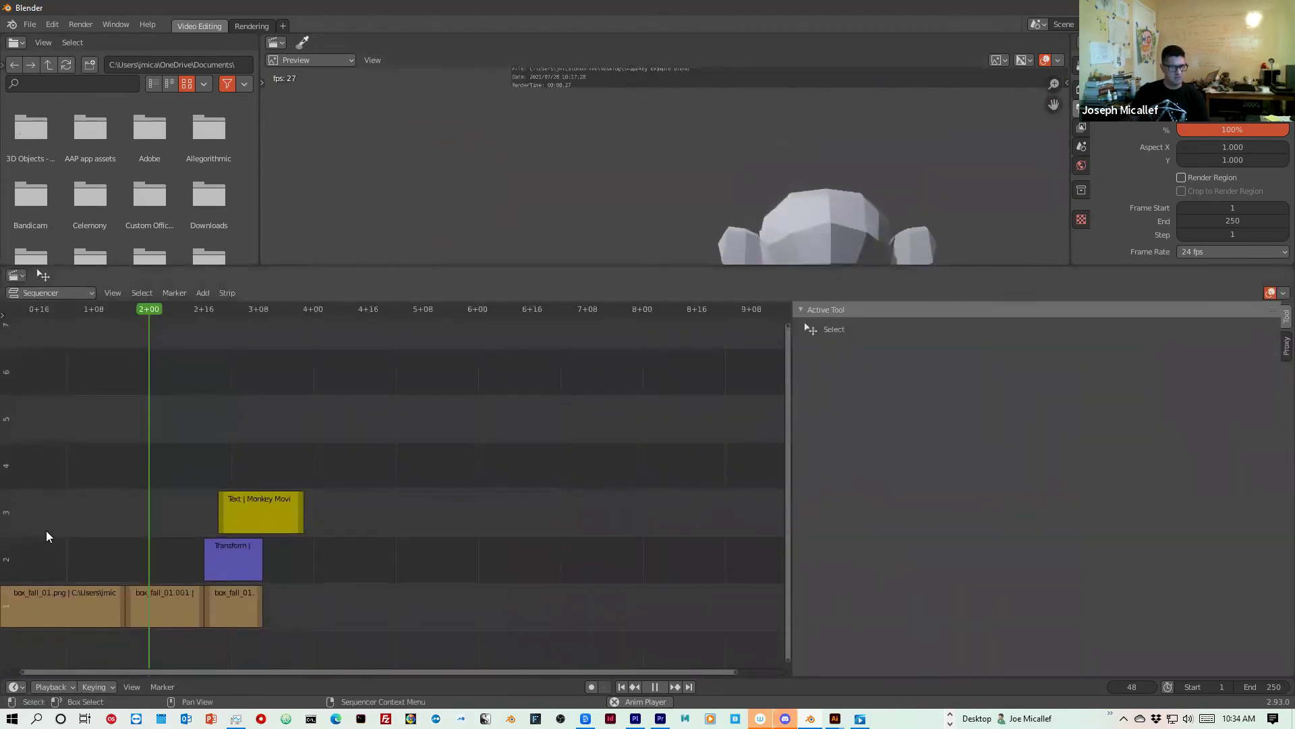
pyautogui.moveTo(42, 677); pyautogui.dragTo(55, 605)
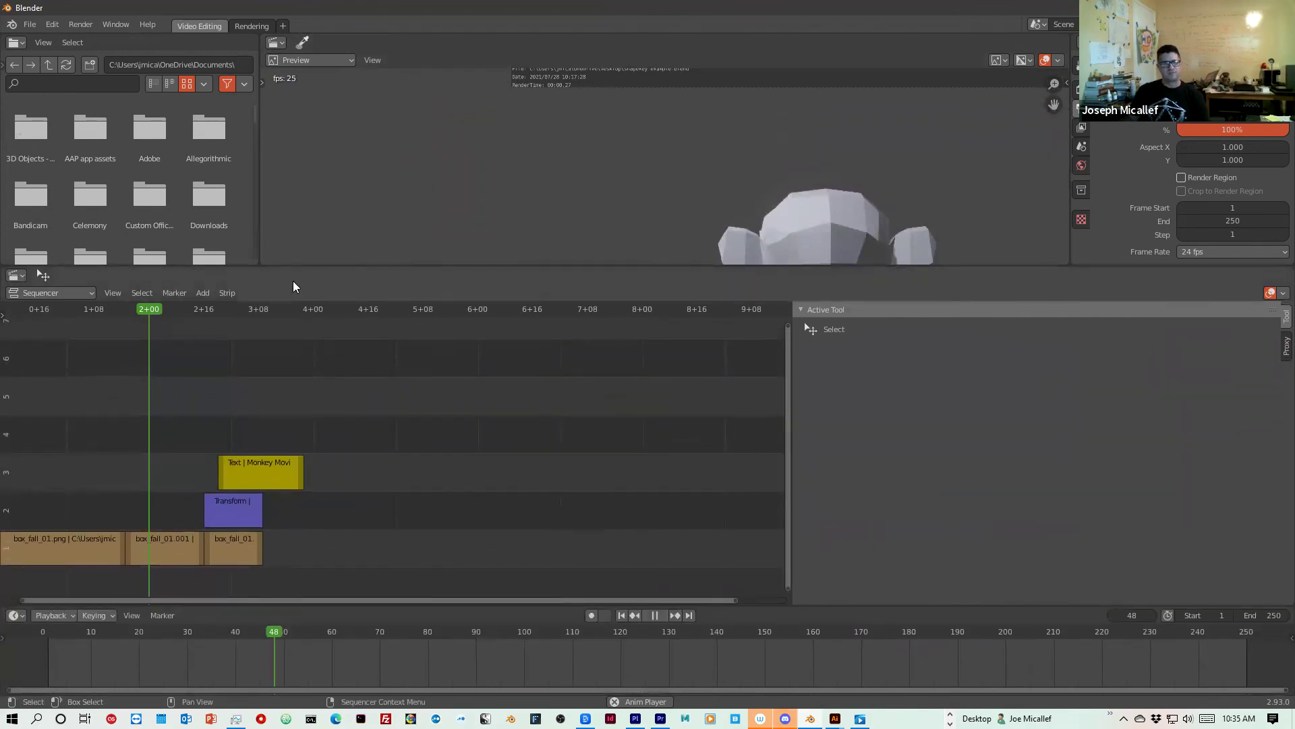
pyautogui.moveTo(303, 264); pyautogui.dragTo(320, 555)
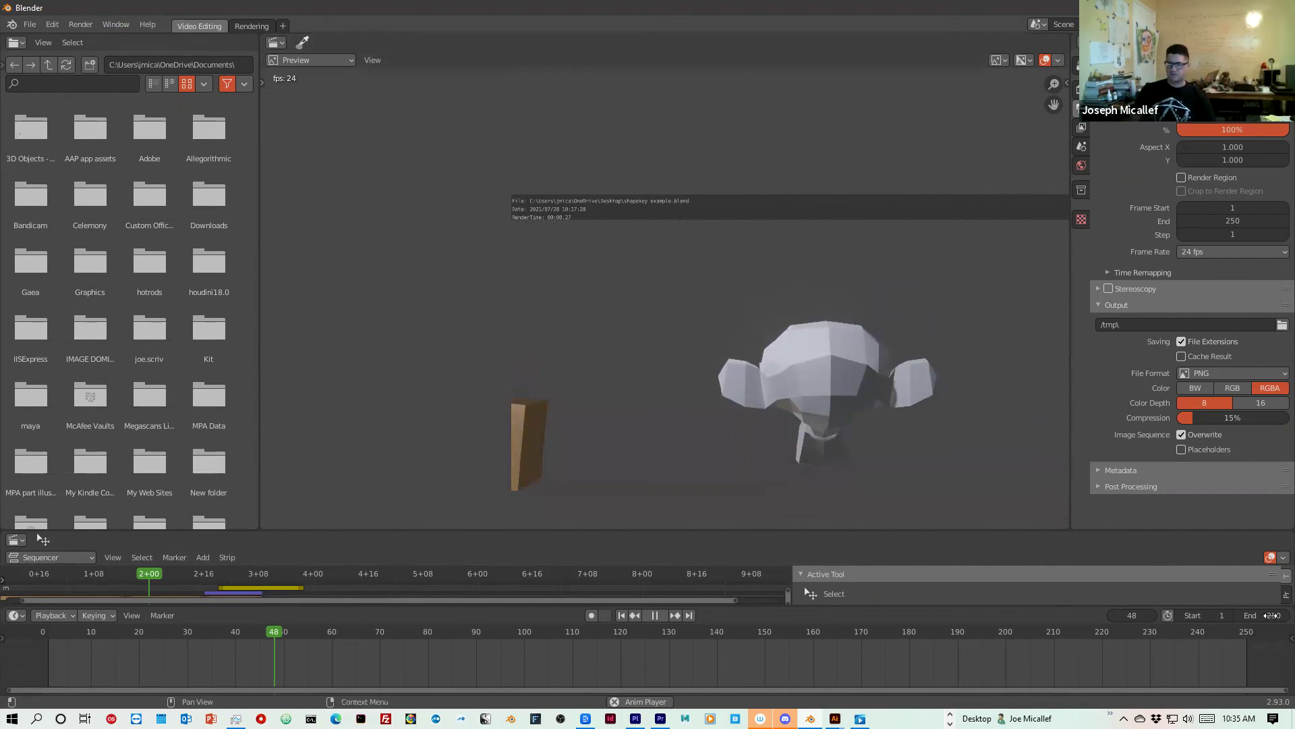
pyautogui.click(36, 25)
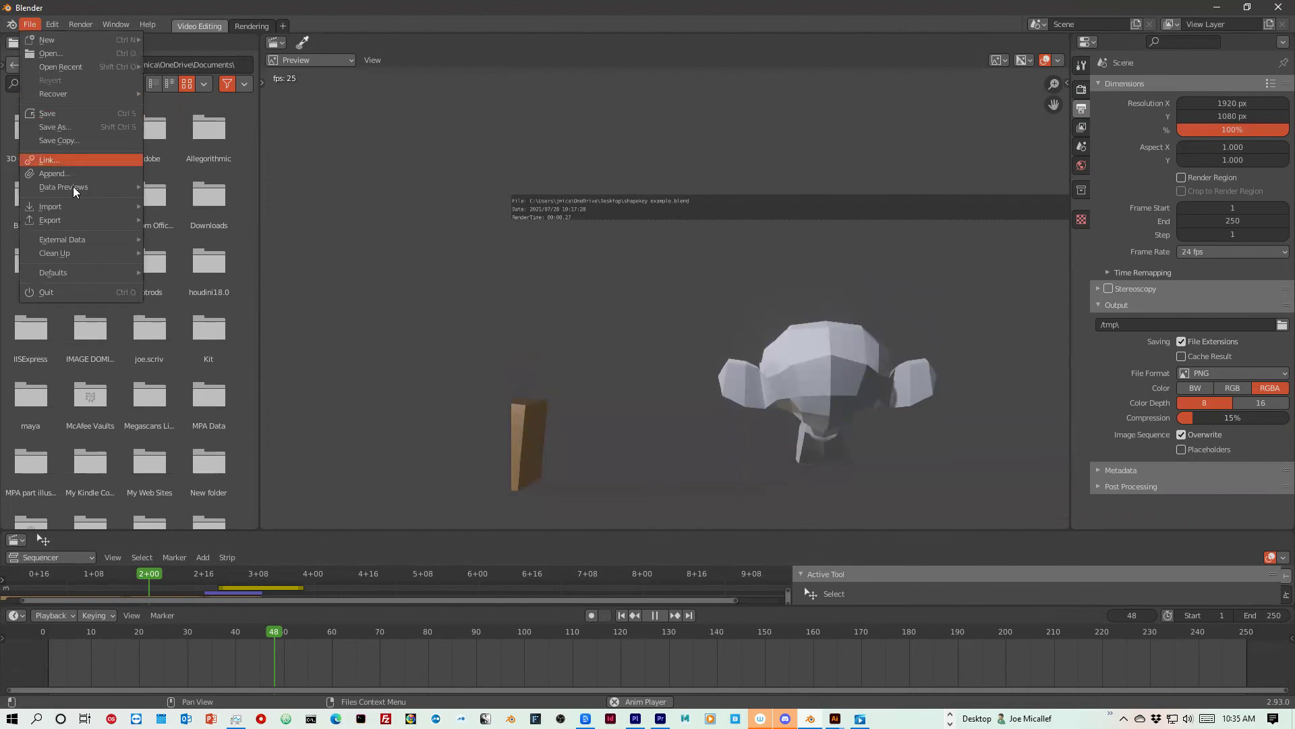
pyautogui.moveTo(88, 208)
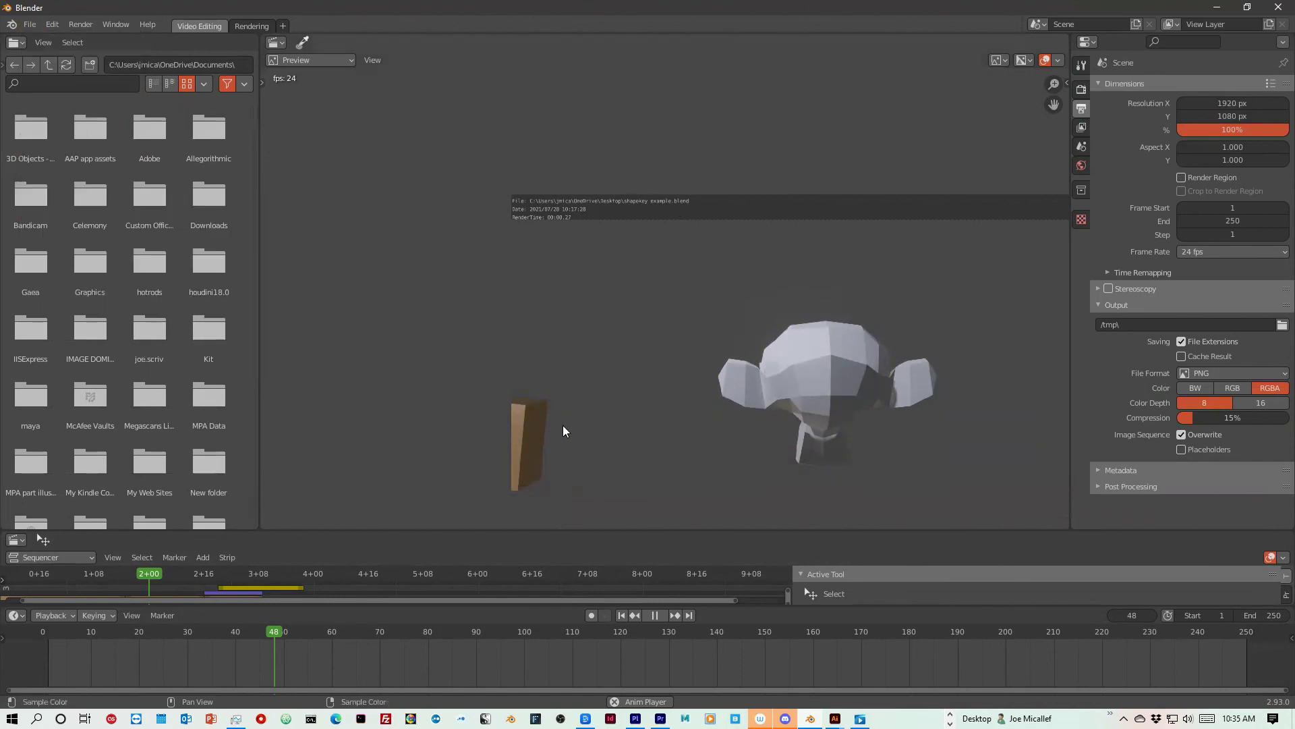